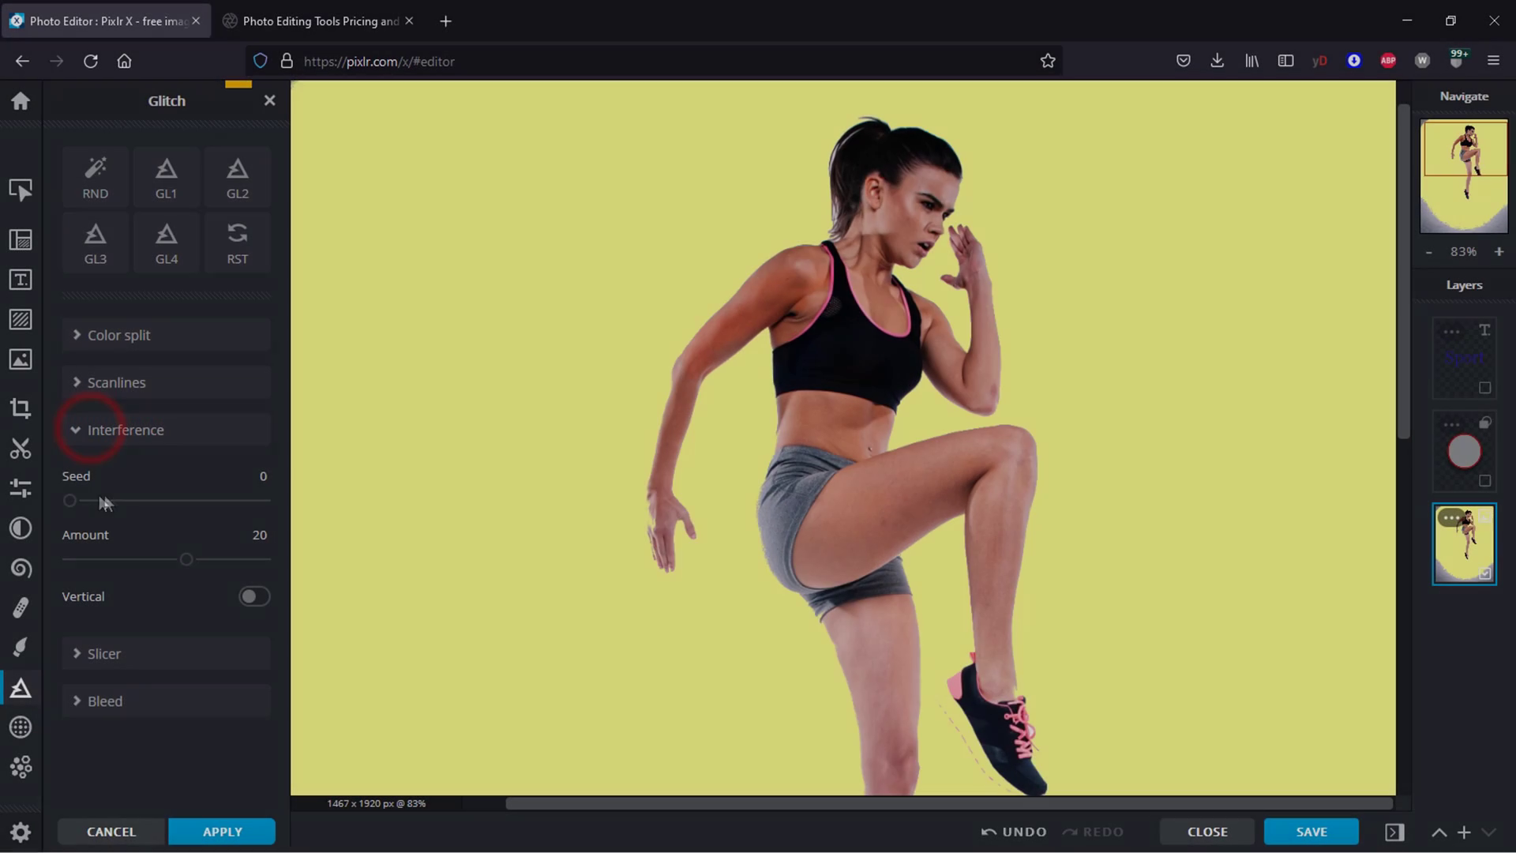
Step: Try Interference glitch lines via Seed and Amount, reset Seed to 0, then show Slicer options
mouse_move(99, 499)
mouse_down()
mouse_move(74, 498)
mouse_move(118, 510)
mouse_up()
mouse_move(186, 563)
mouse_down()
mouse_move(105, 565)
mouse_move(178, 570)
mouse_up()
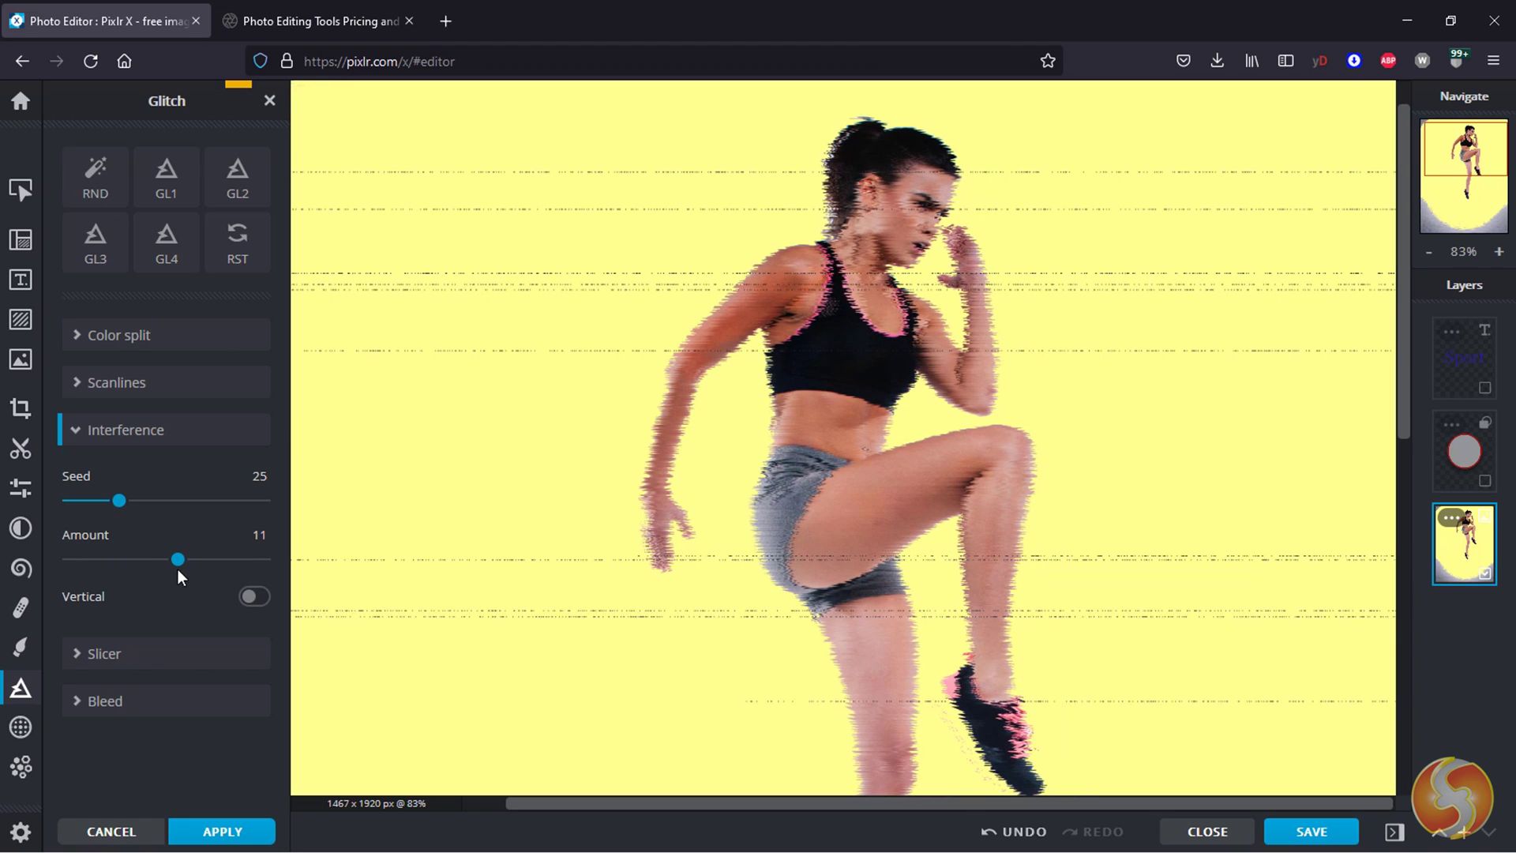
drag(111, 505, 90, 553)
click(79, 431)
click(75, 477)
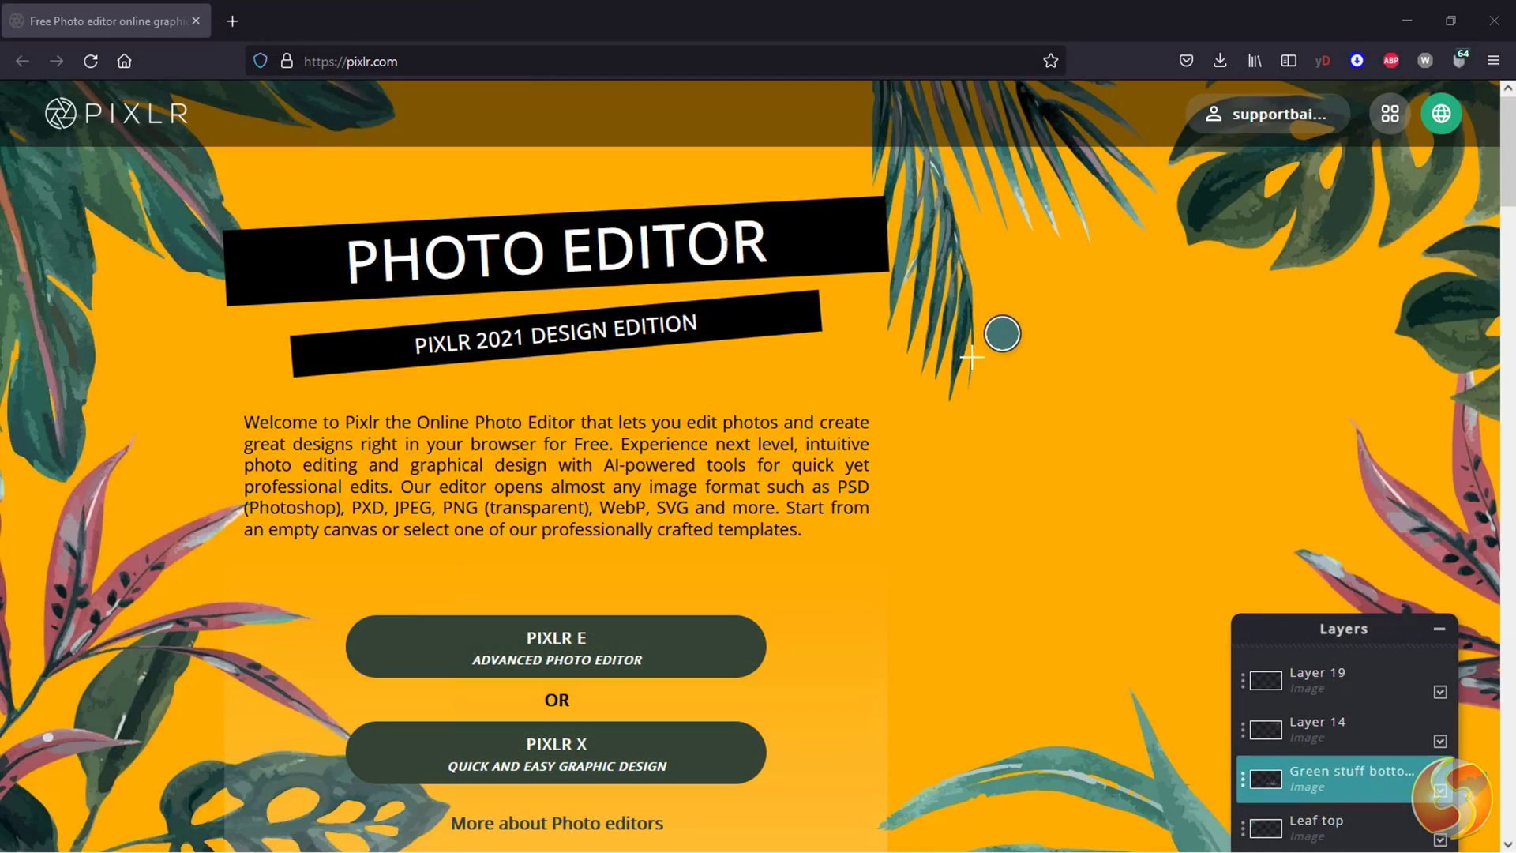
scroll(751, 381, down, 3)
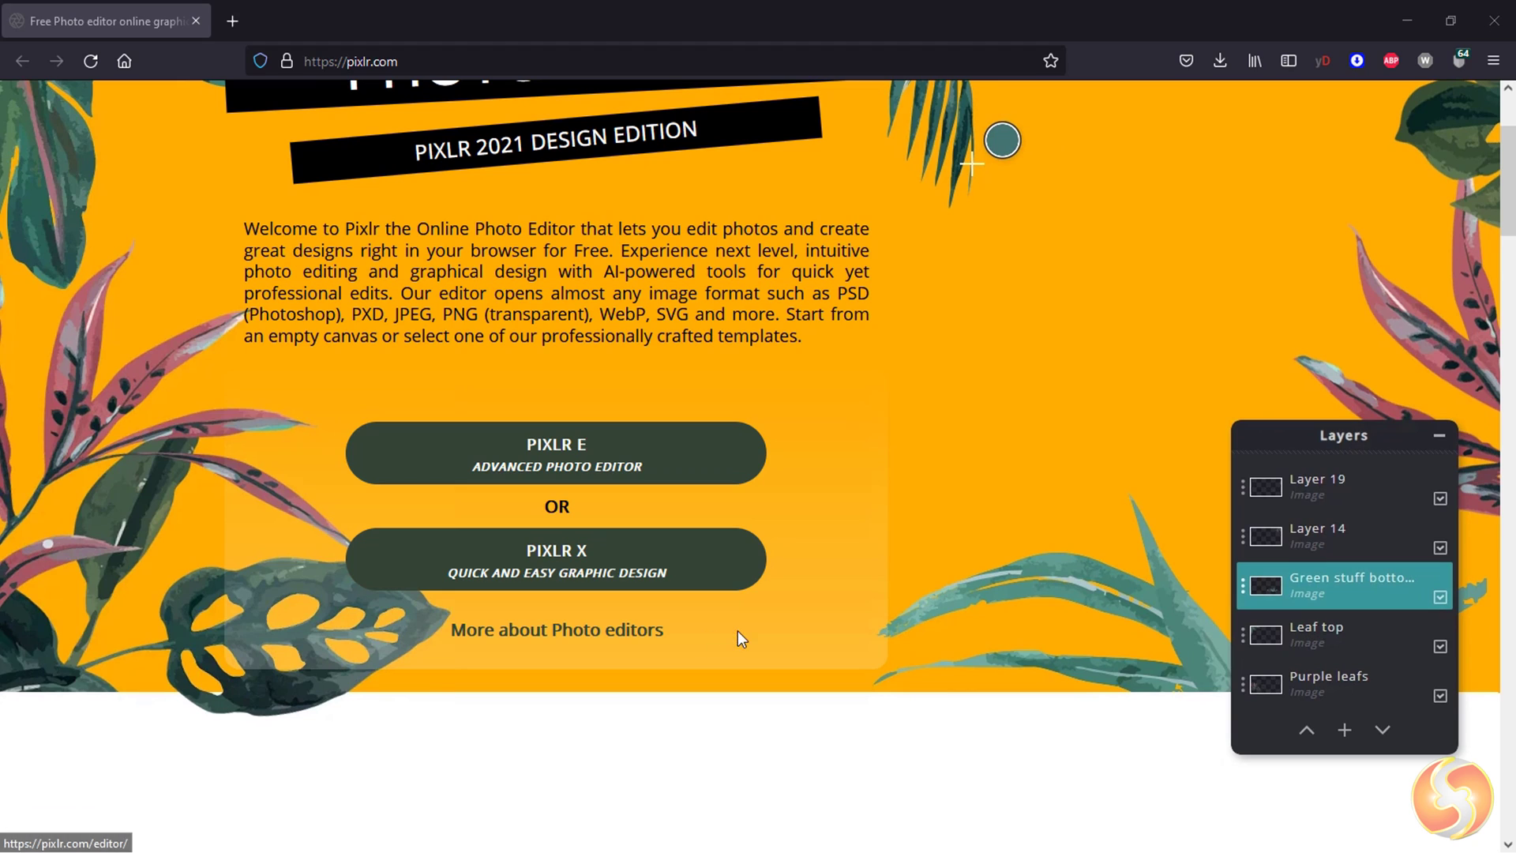
scroll(864, 371, down, 10)
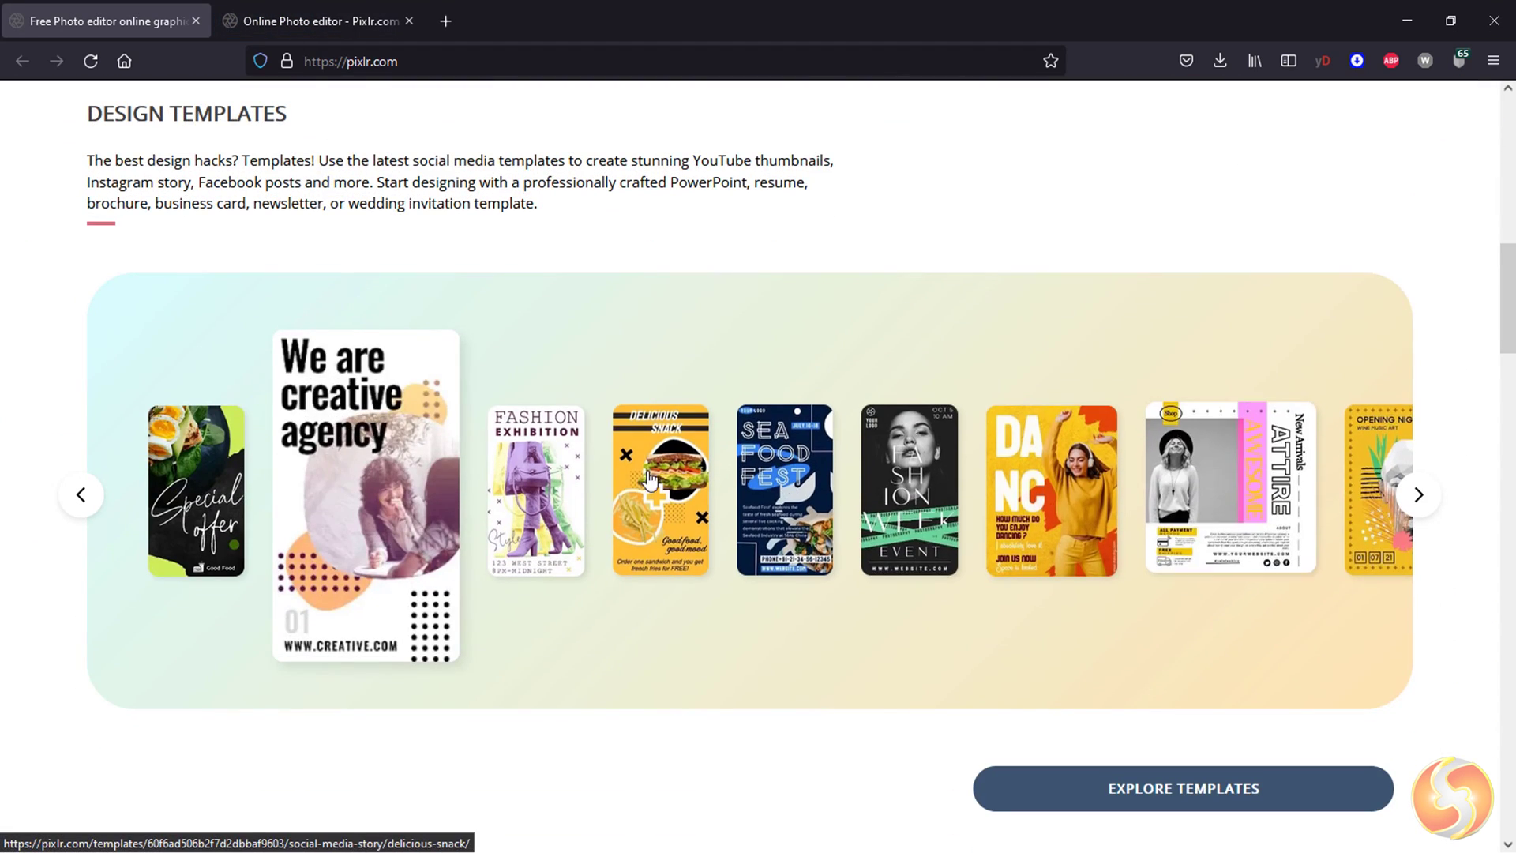
scroll(565, 500, down, 3)
scroll(575, 487, down, 9)
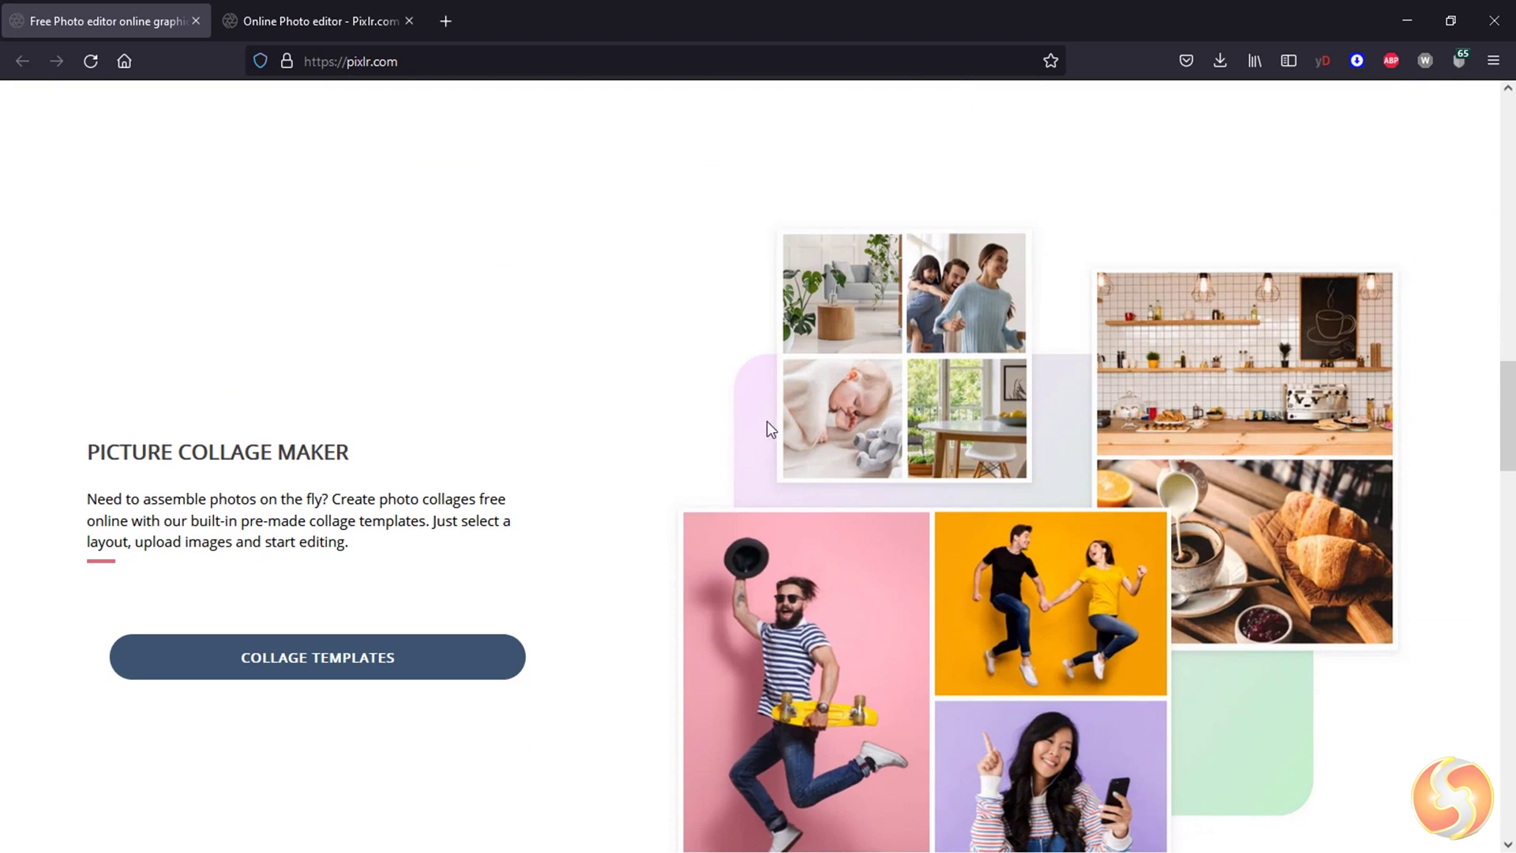
scroll(1074, 437, down, 10)
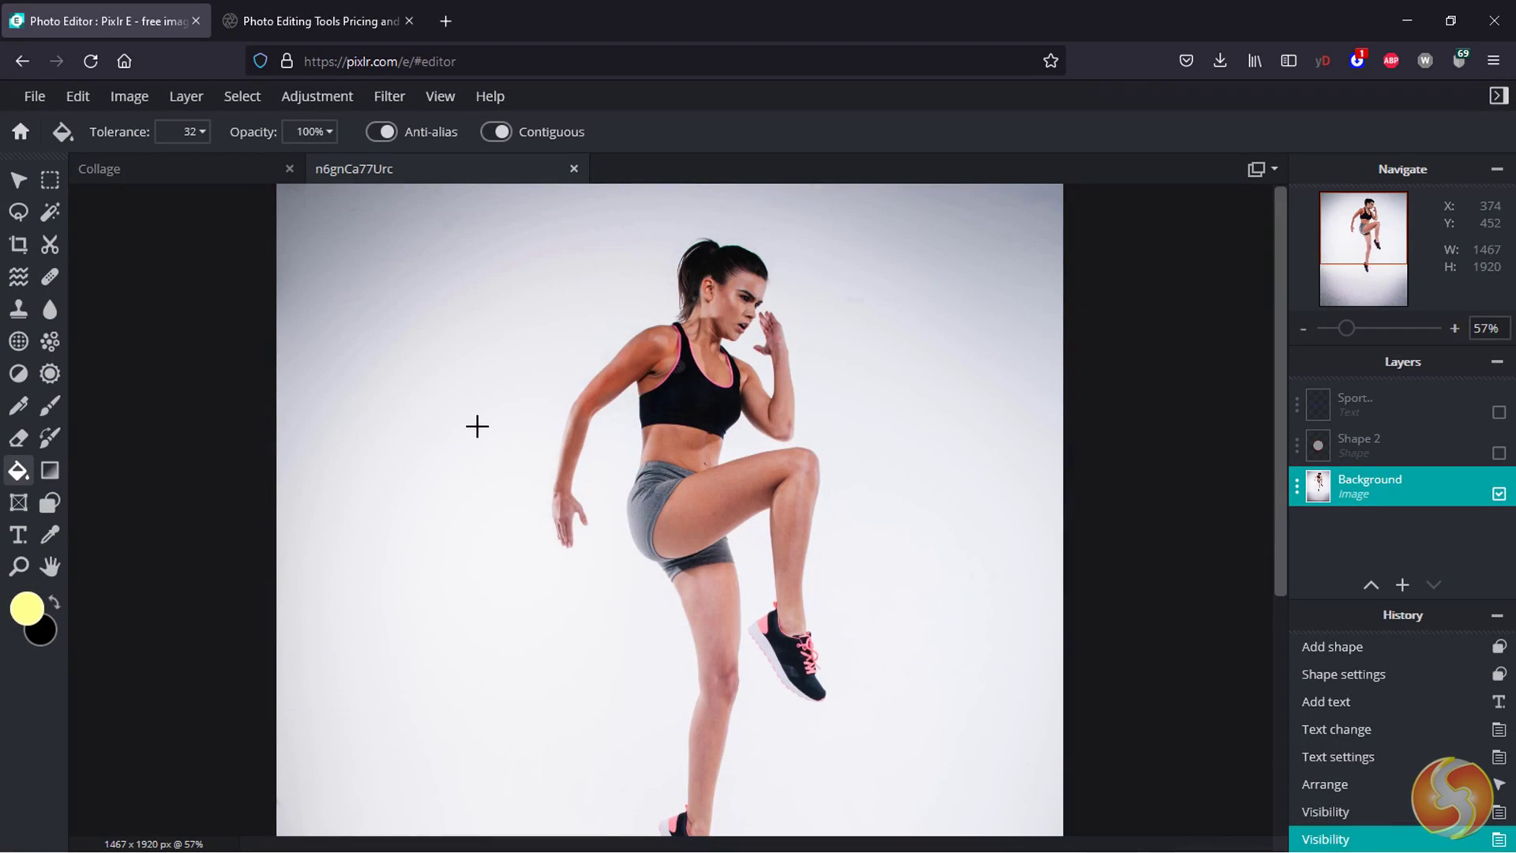
Step: Fill the white background, grey top-right corner and grey arc band with pale yellow
click(477, 427)
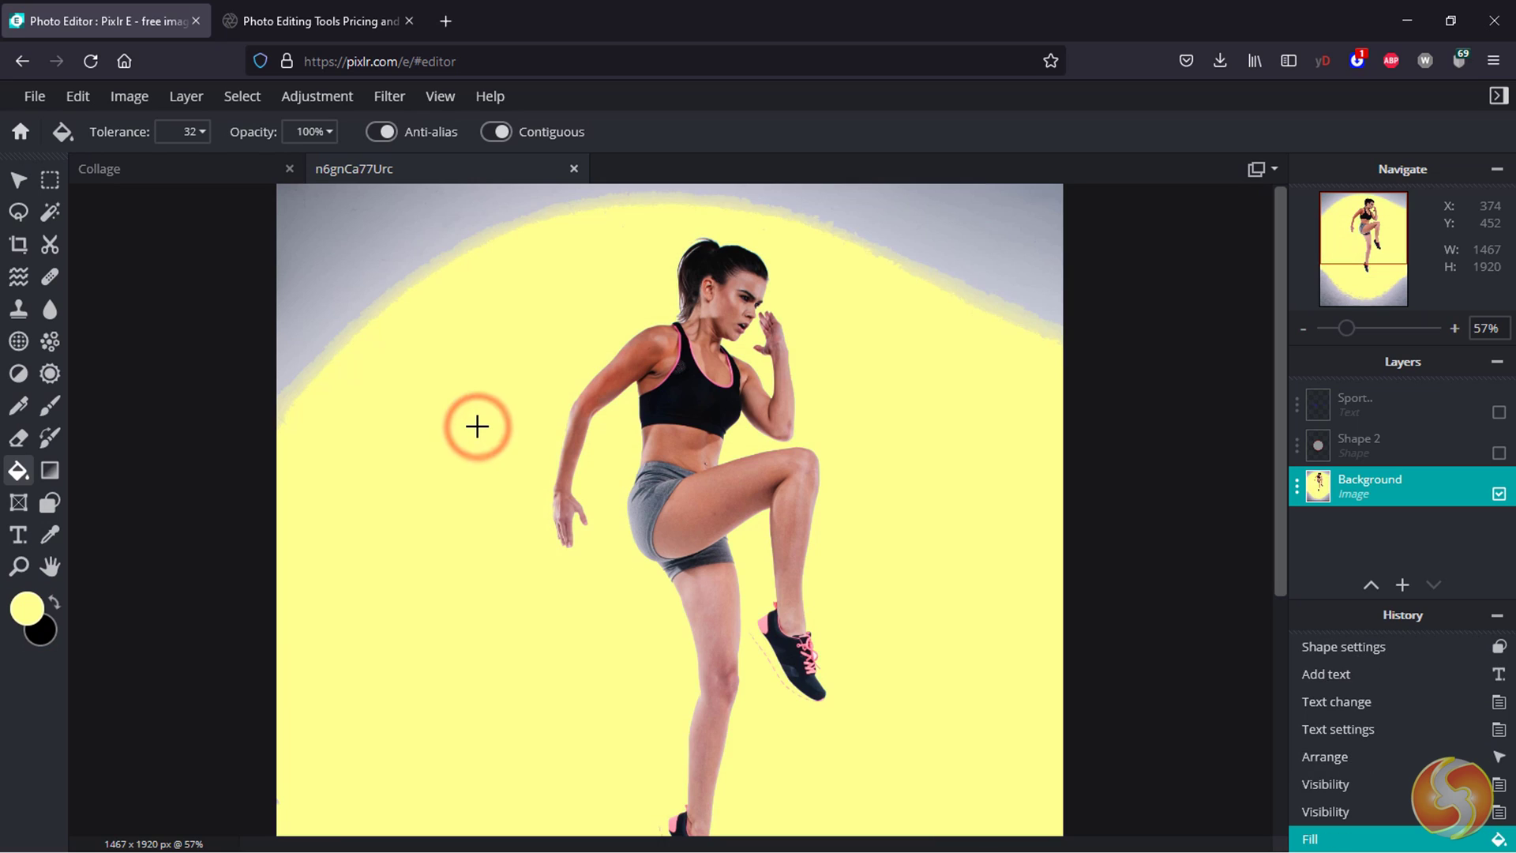
click(1010, 253)
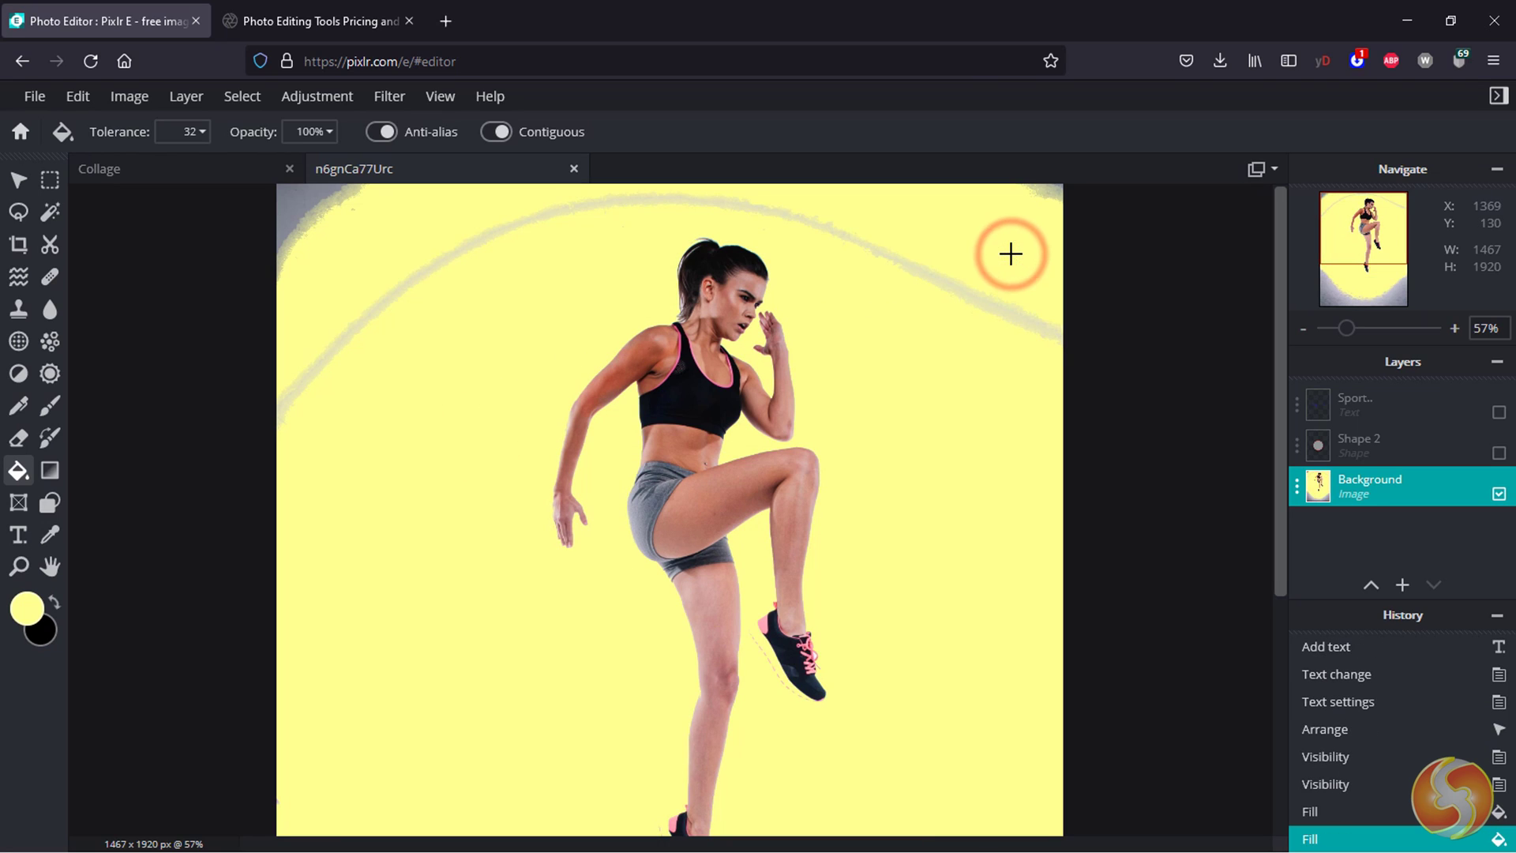
click(987, 307)
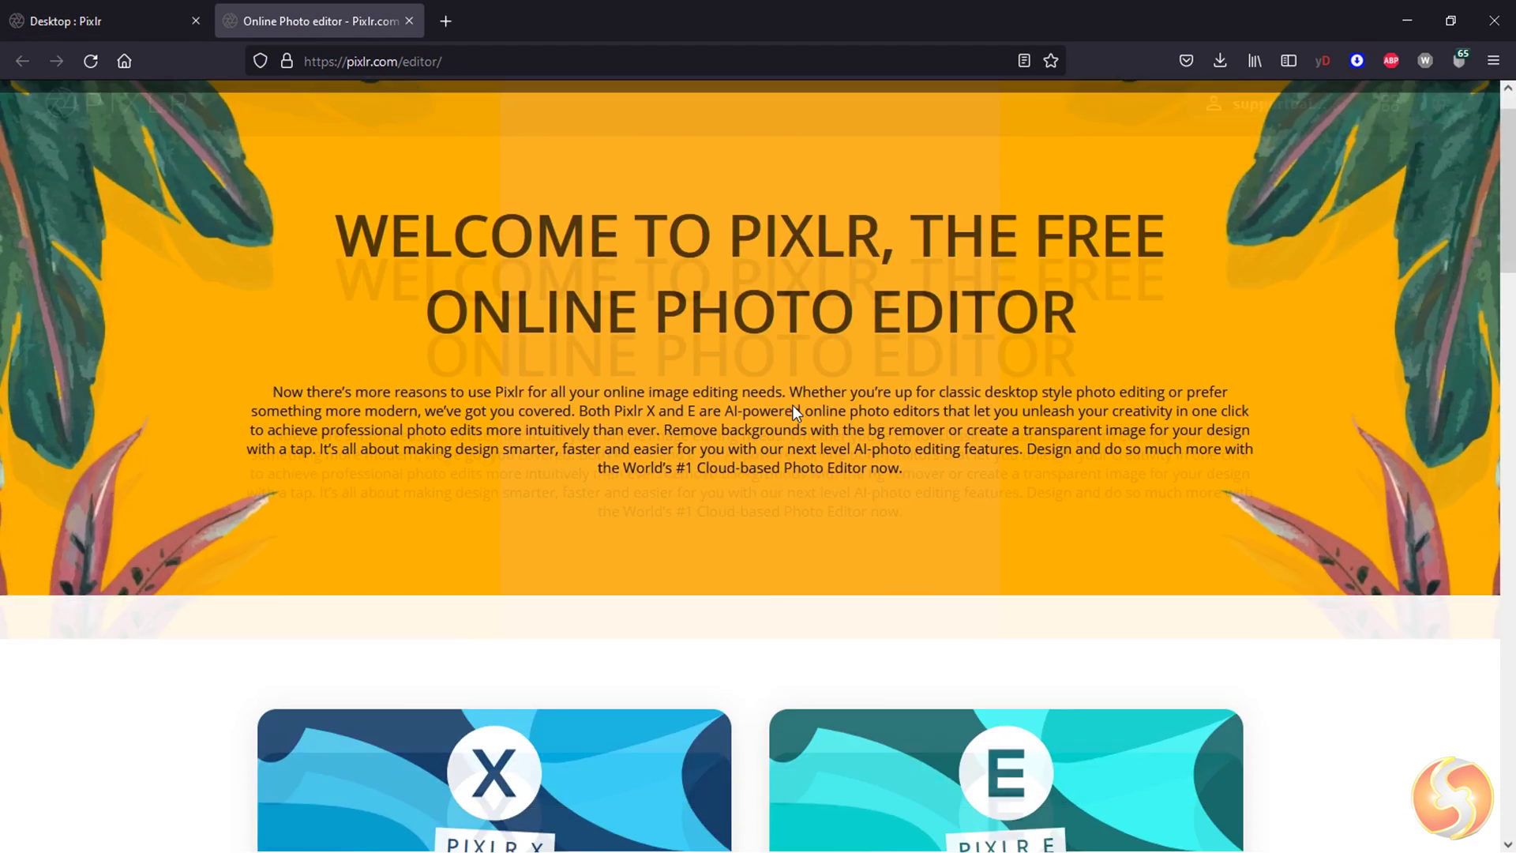
Step: Scroll down to the Pixlr X/E cards, then switch to the desktop app and pricing tabs
scroll(761, 442, down, 6)
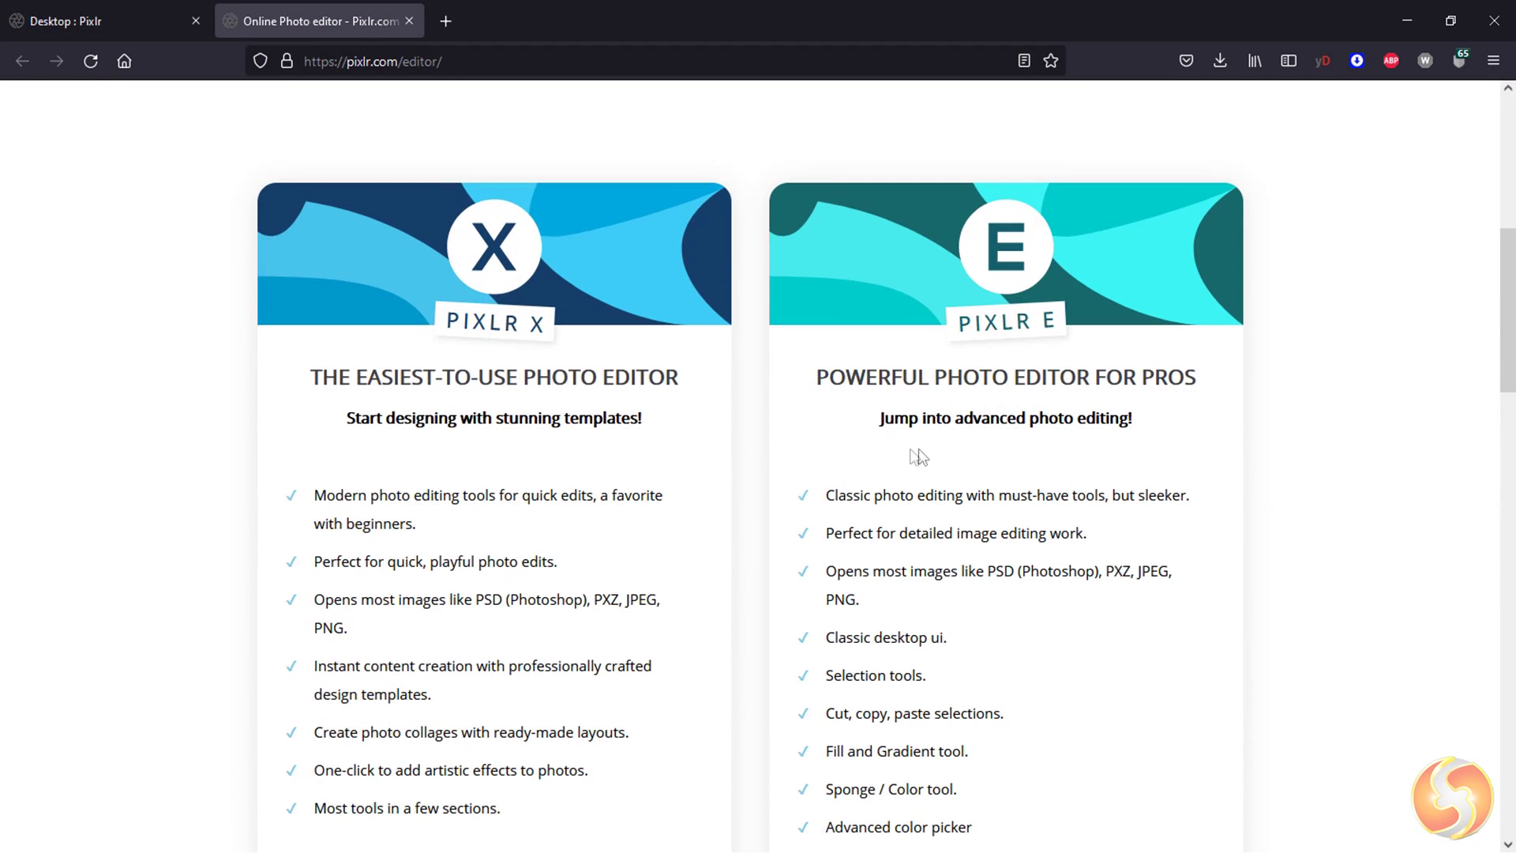
scroll(921, 448, down, 1)
scroll(758, 452, down, 2)
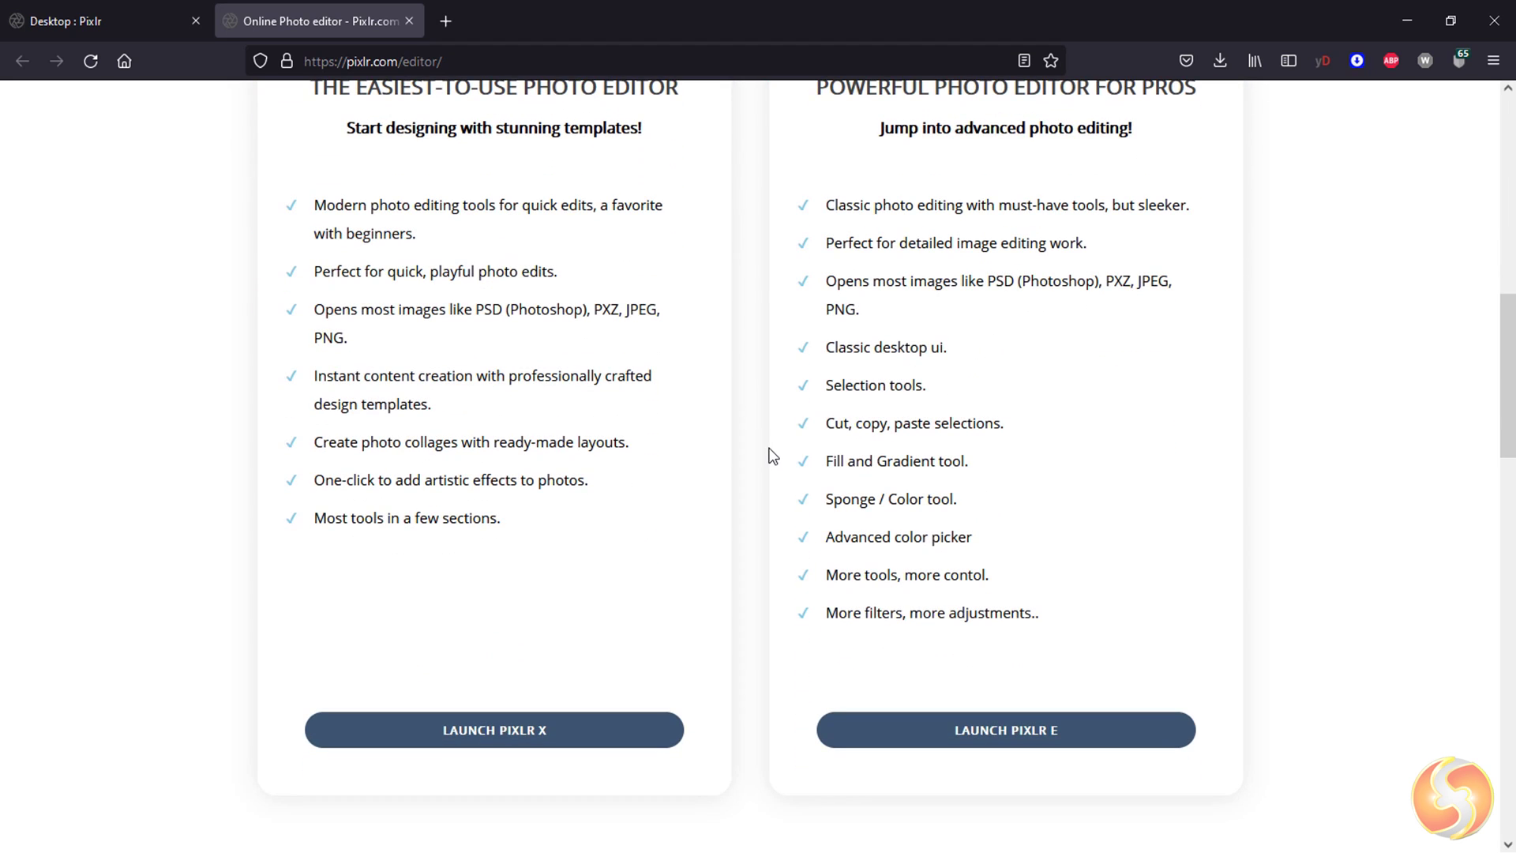
key(ctrl+shift+Tab)
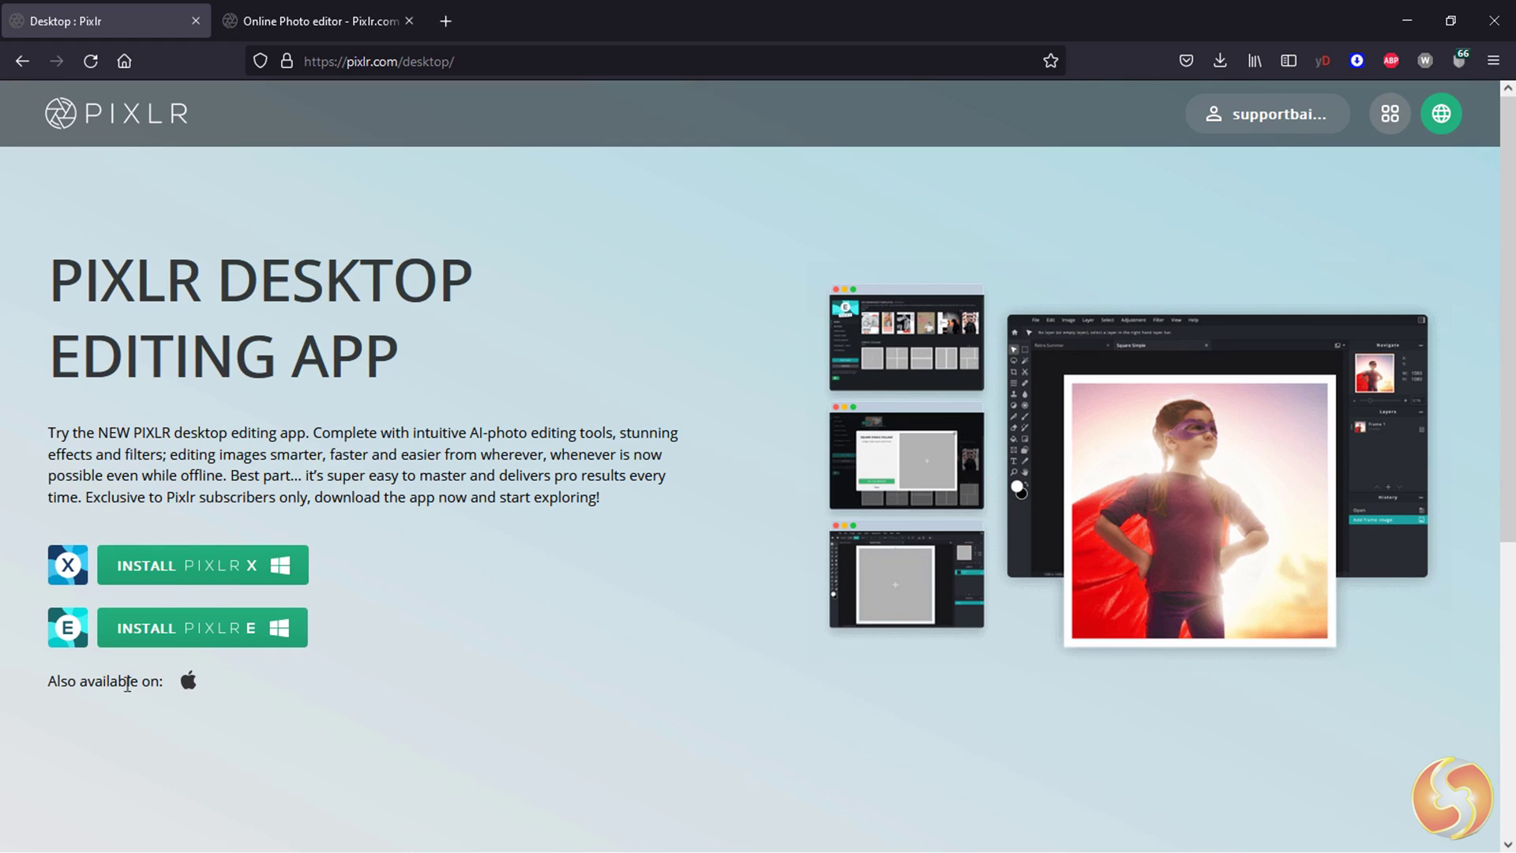
key(ctrl+Tab)
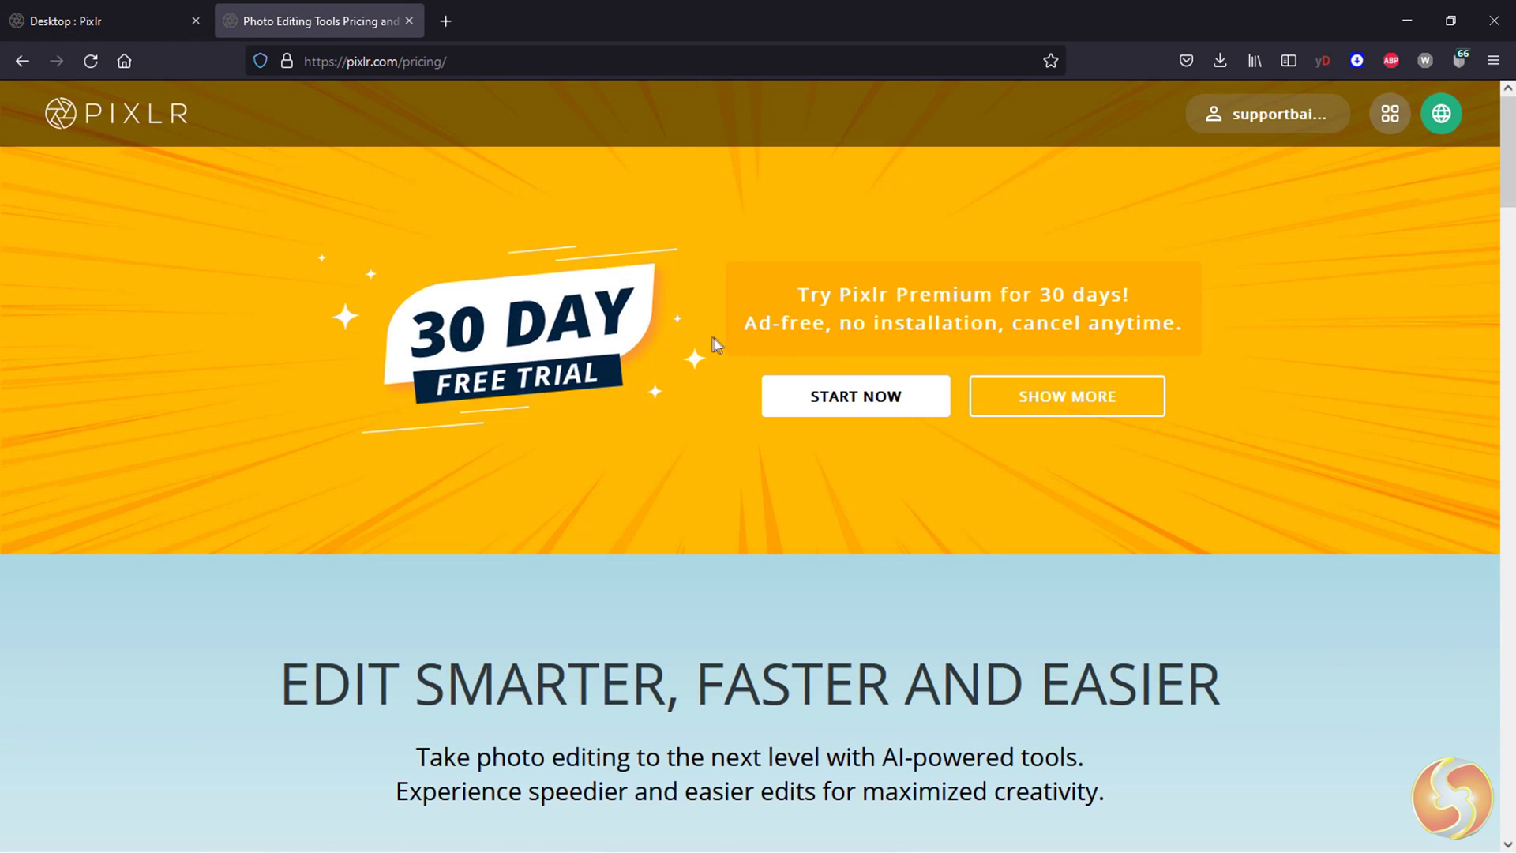
Step: Scroll through the pricing plans and go to the Pixlr E start page
scroll(715, 343, down, 8)
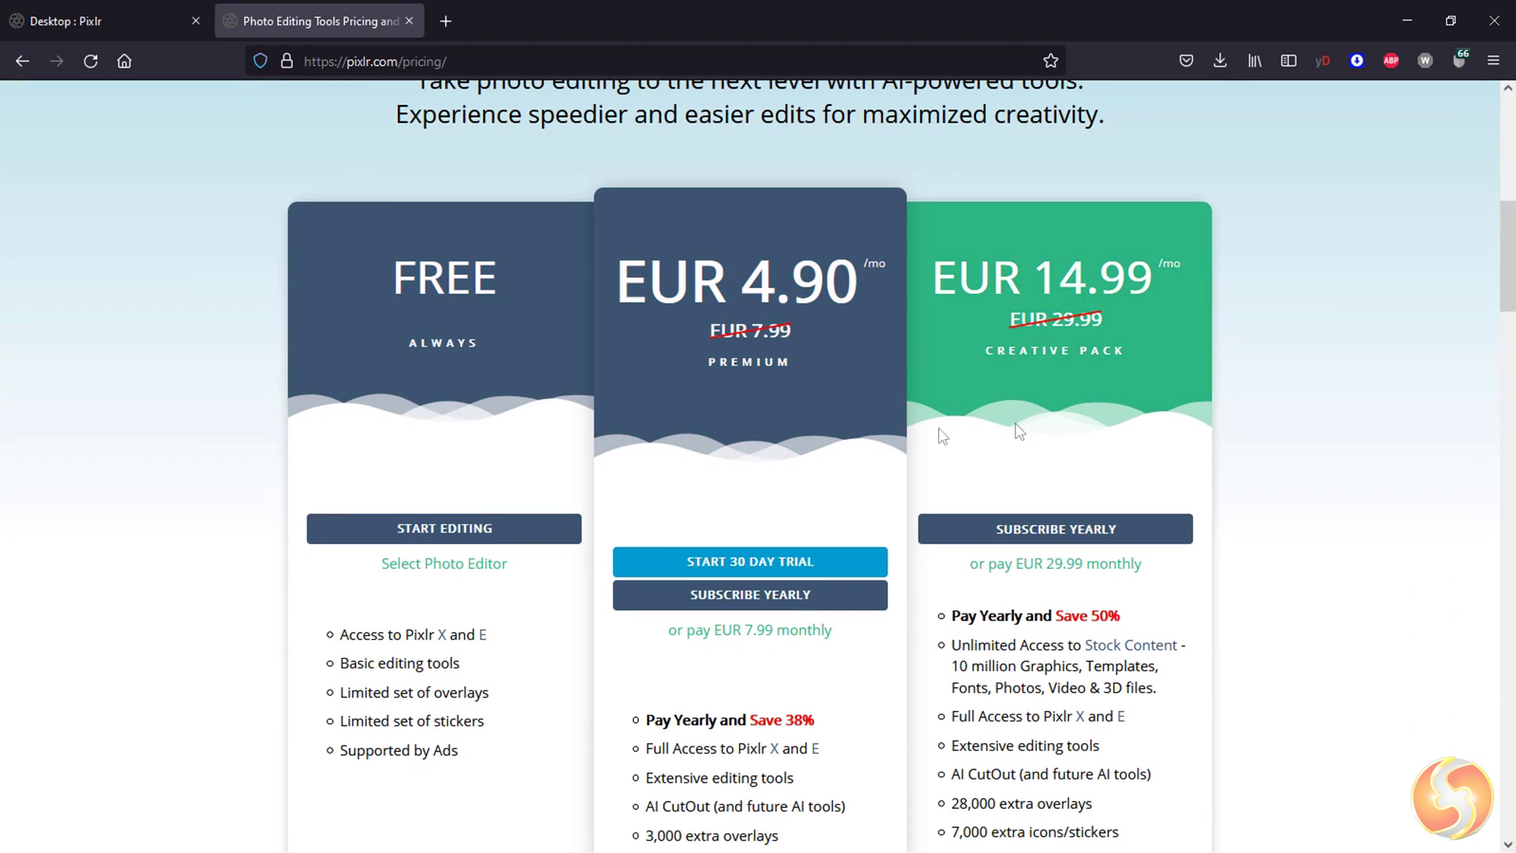
scroll(890, 455, down, 4)
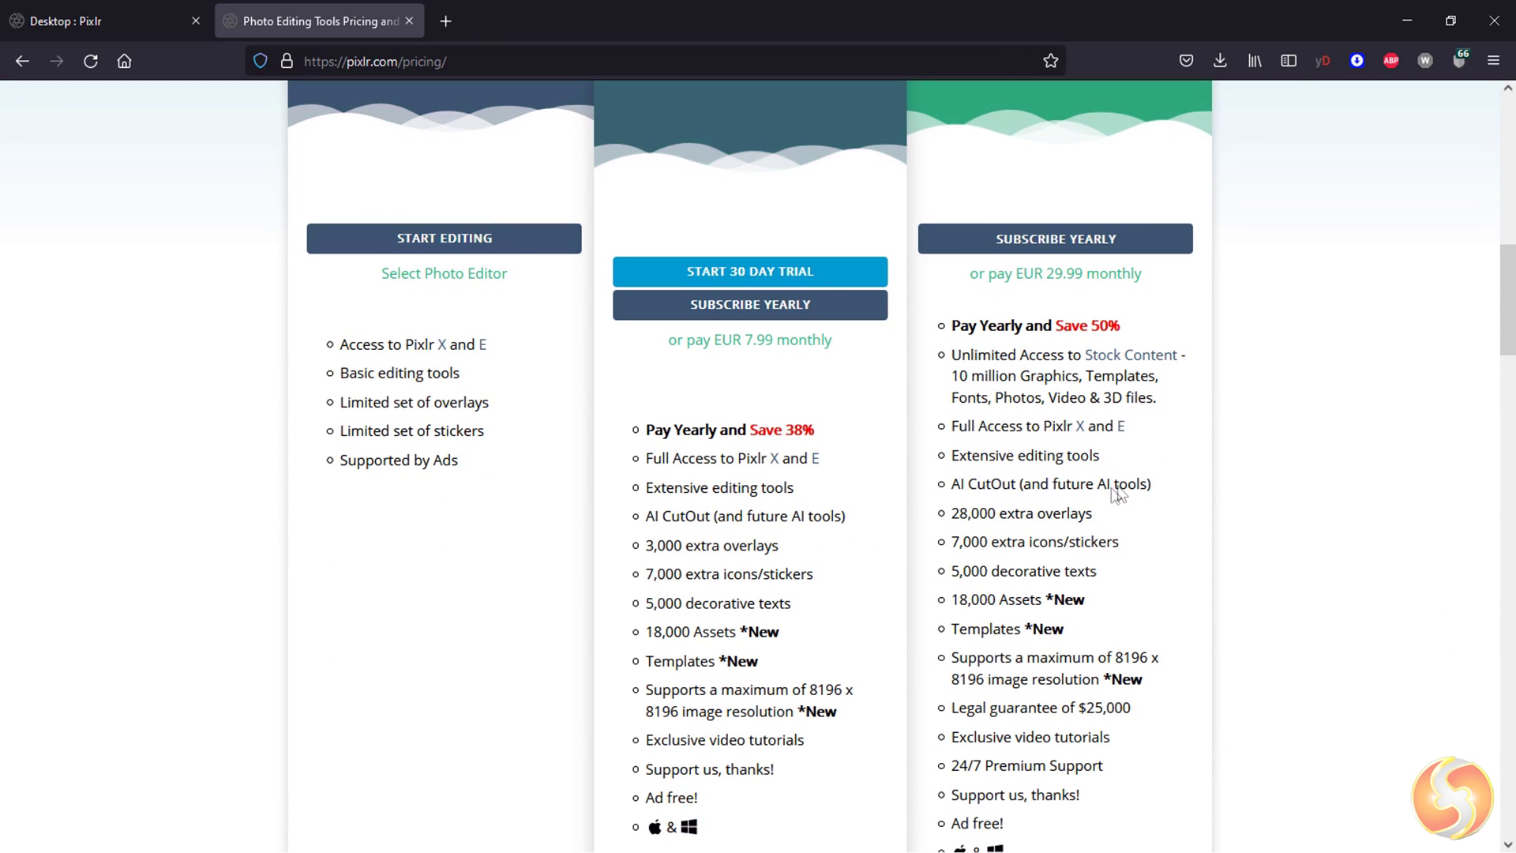
scroll(954, 545, down, 3)
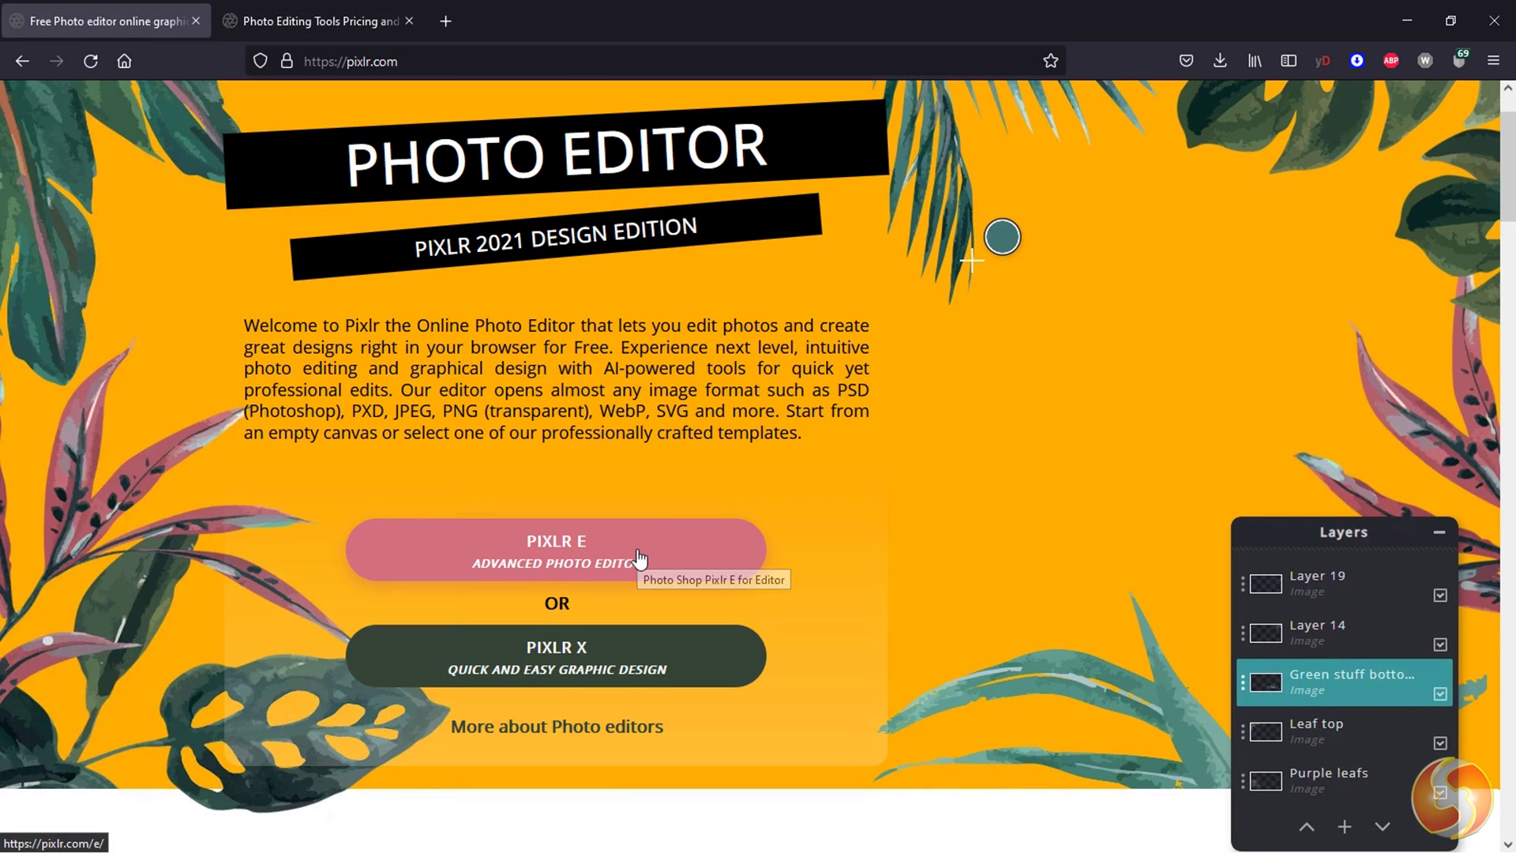
click(639, 559)
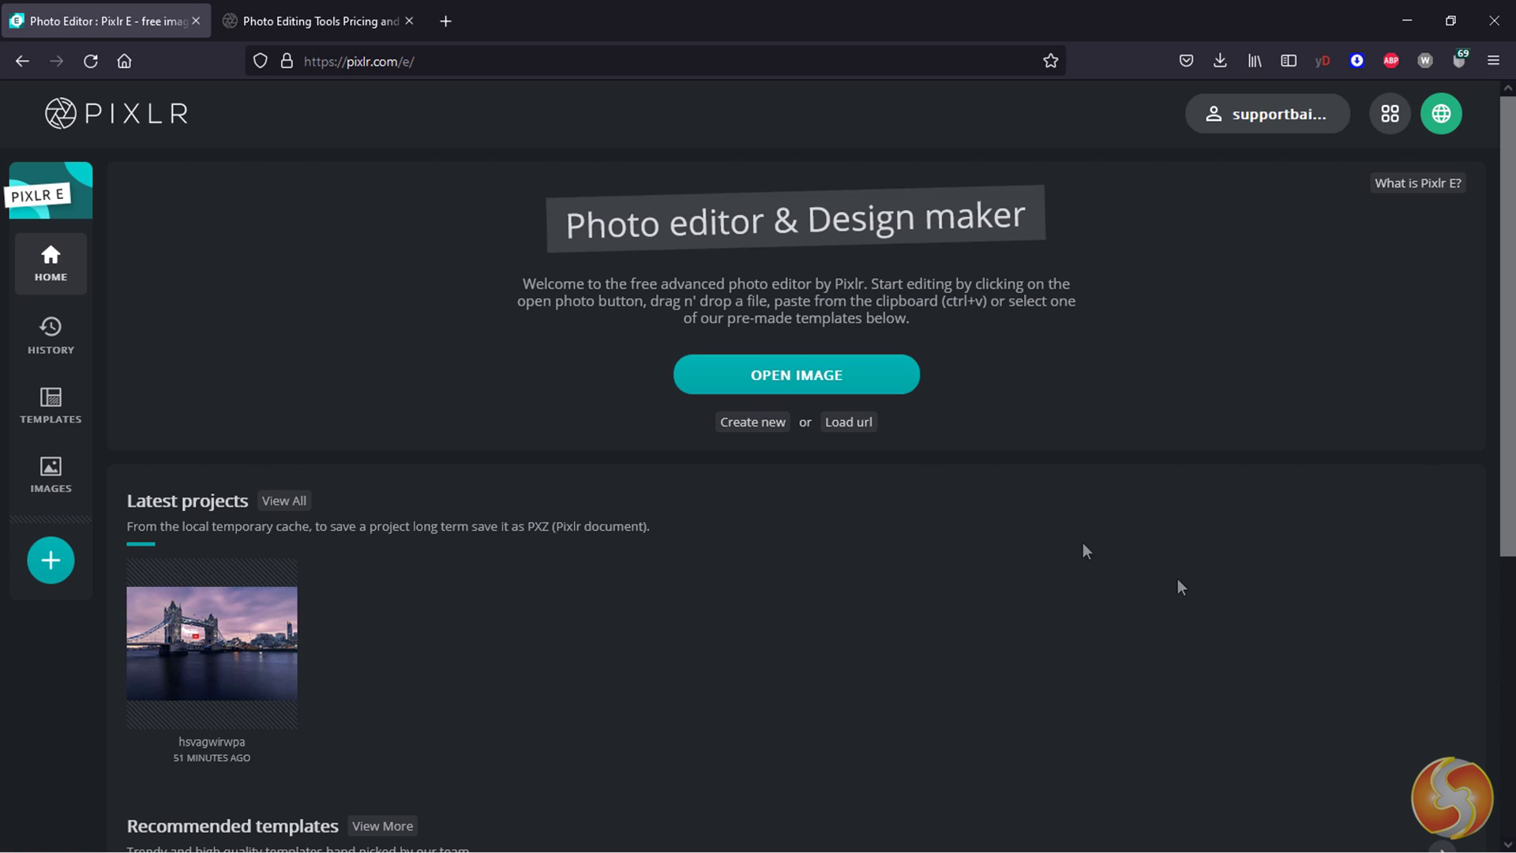
Step: Open the Venice canal JPG resized to Full HD 1920x1440, then browse the templates gallery
click(45, 562)
click(1140, 739)
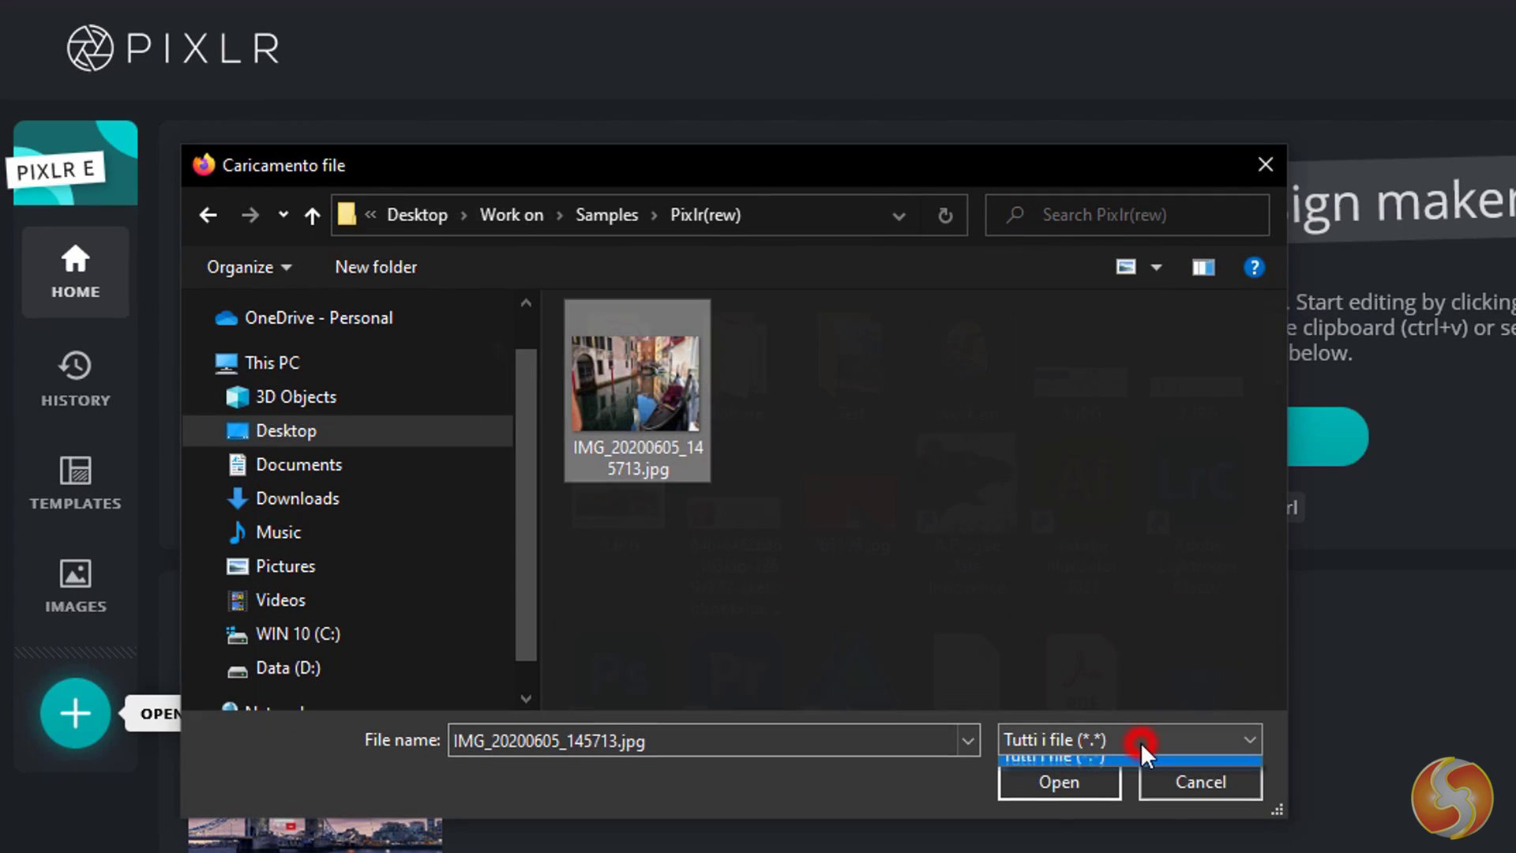
click(1141, 744)
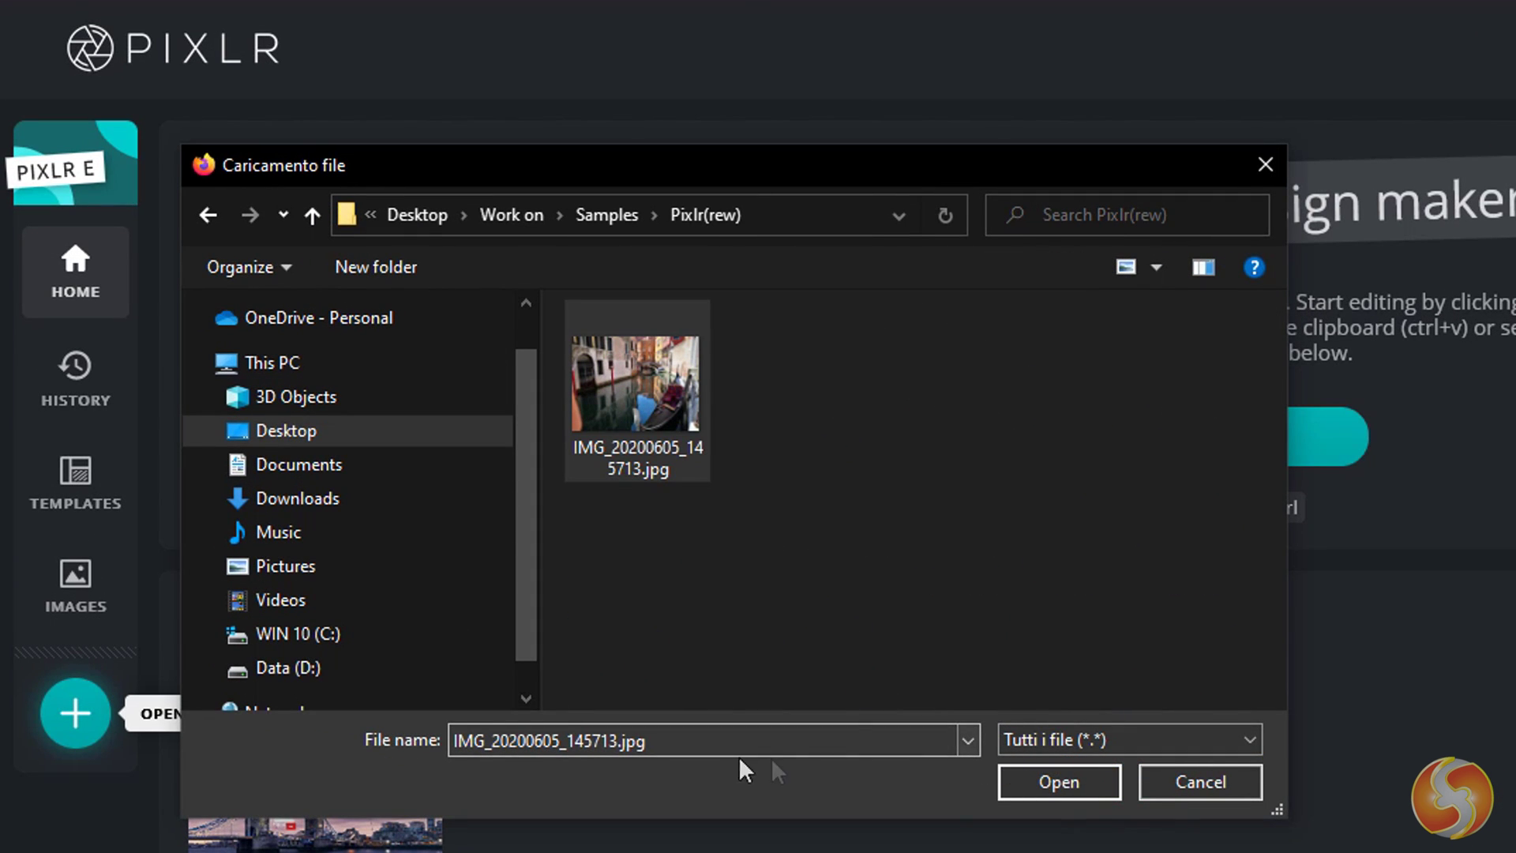
click(1096, 783)
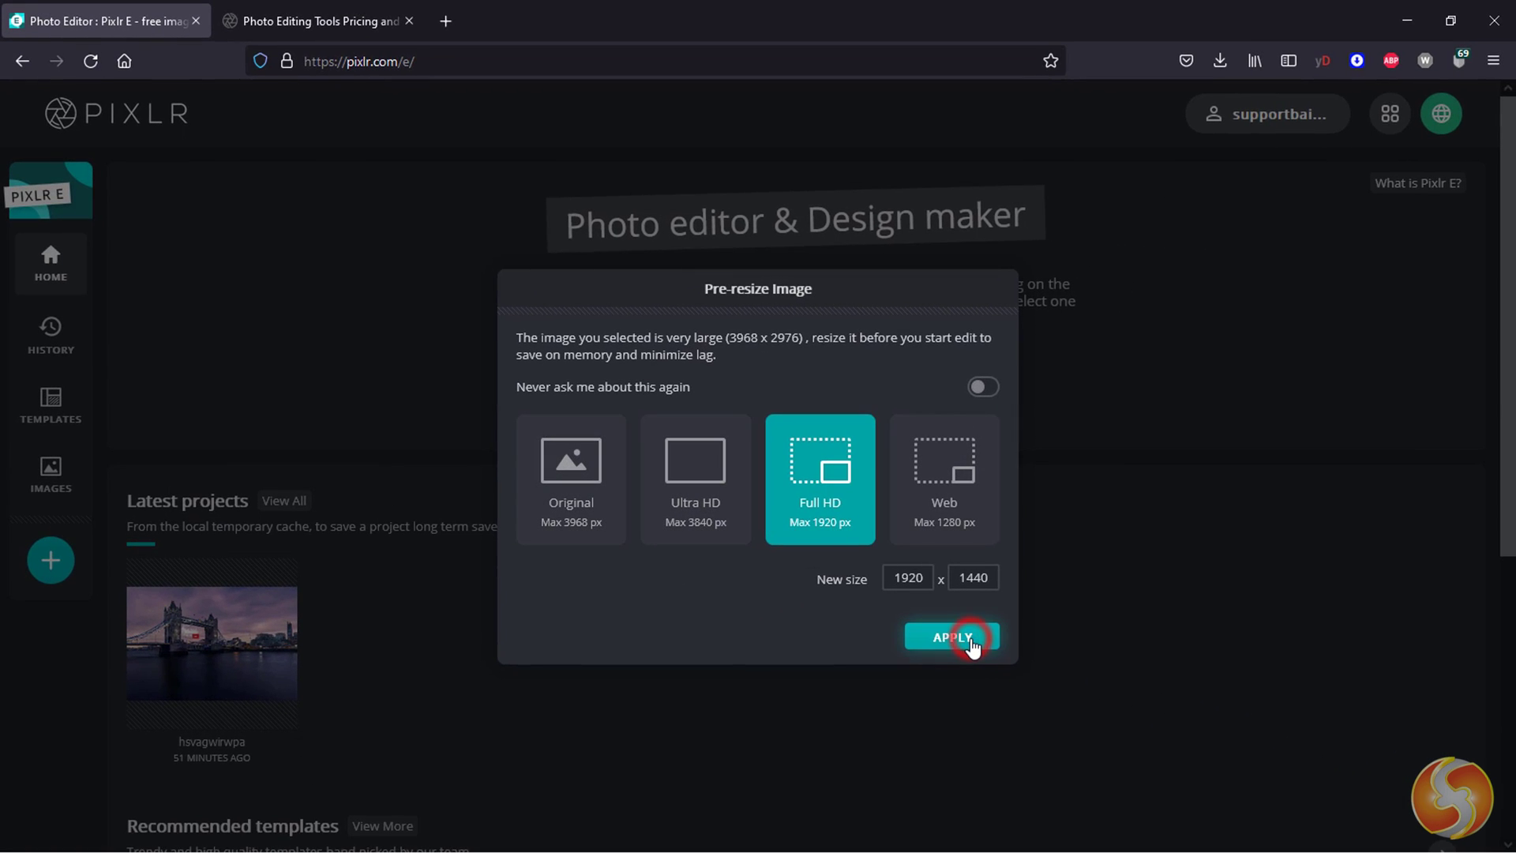
click(953, 636)
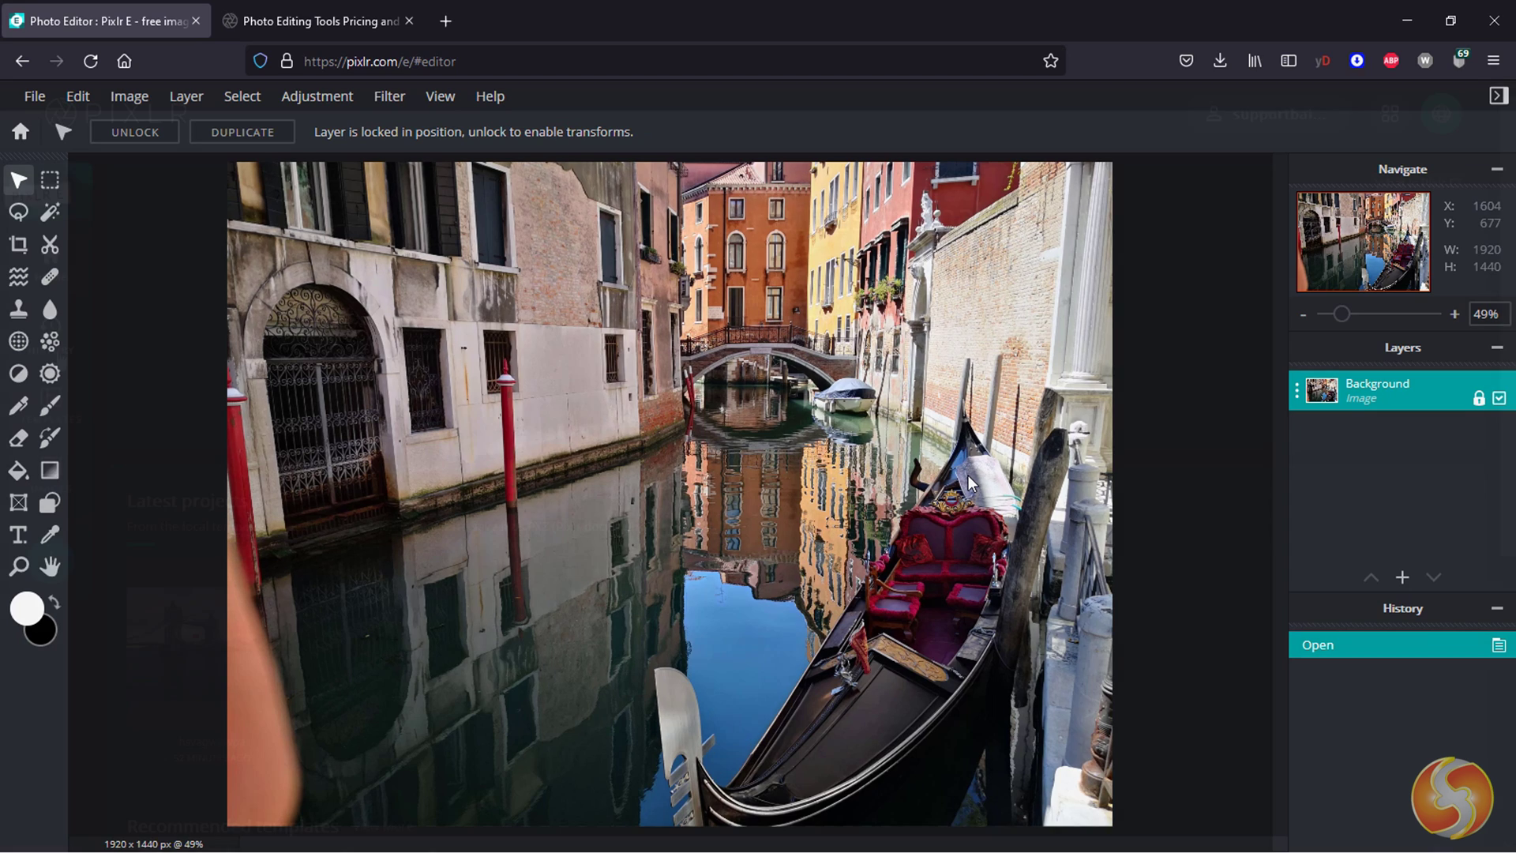
click(20, 131)
click(49, 404)
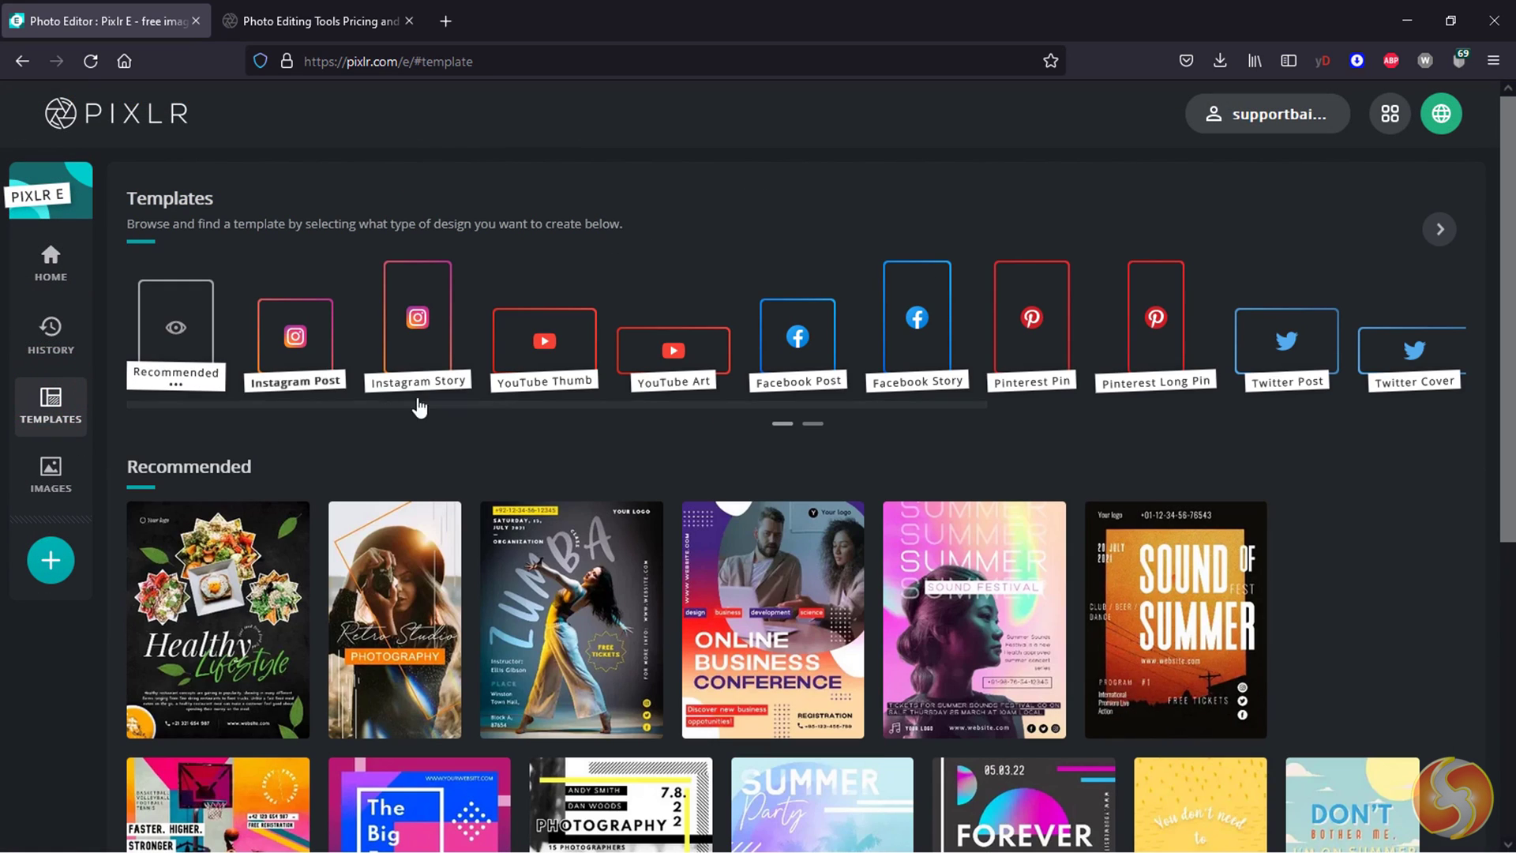
Step: Browse the Instagram Post, Instagram Story, YouTube Thumb, Twitter Cover and Simple Collage template categories
click(295, 347)
click(430, 336)
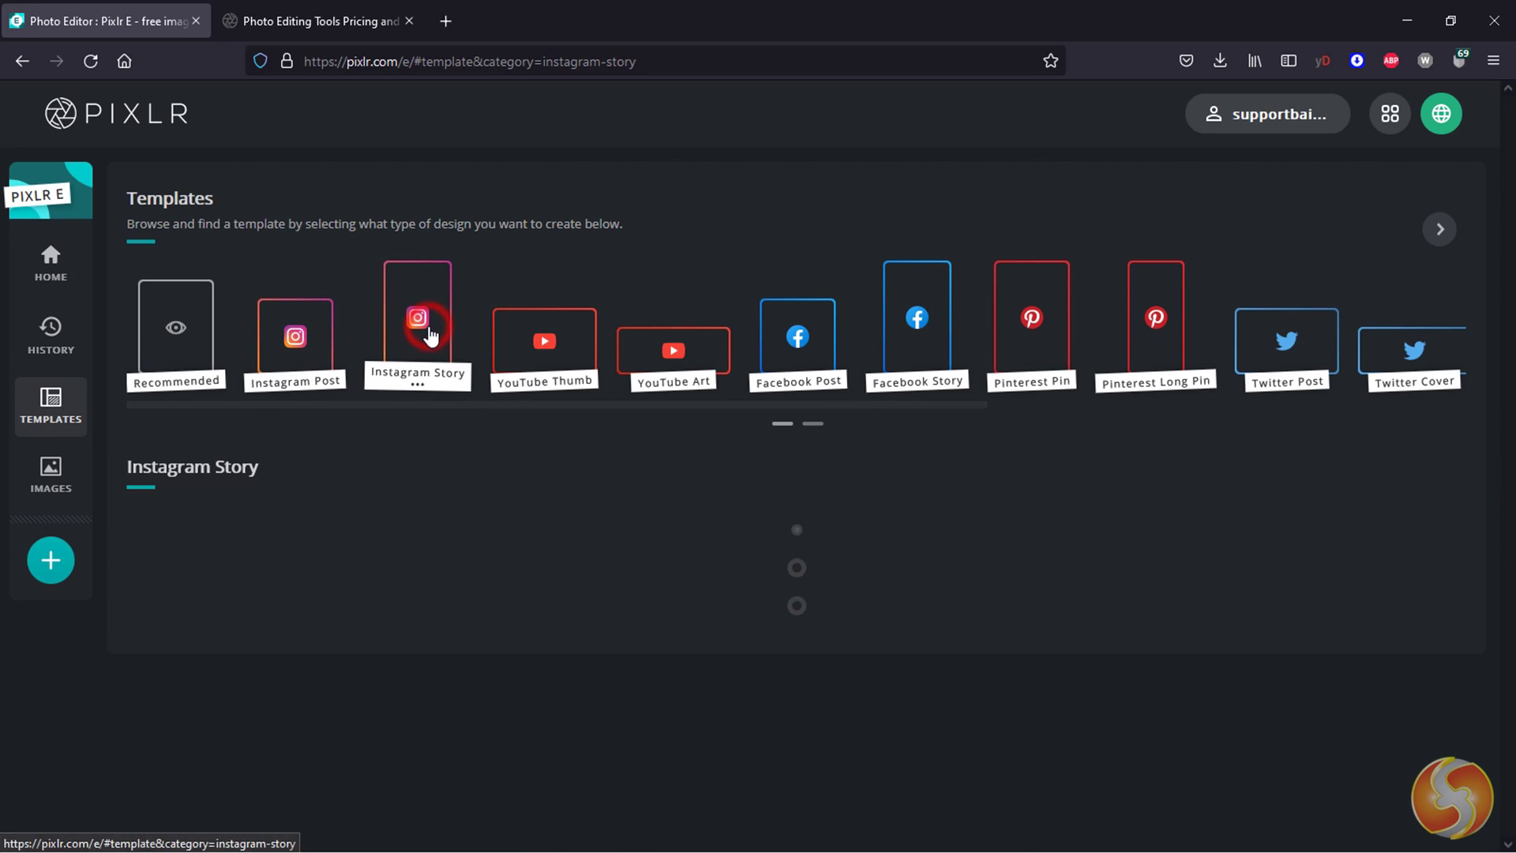
click(559, 344)
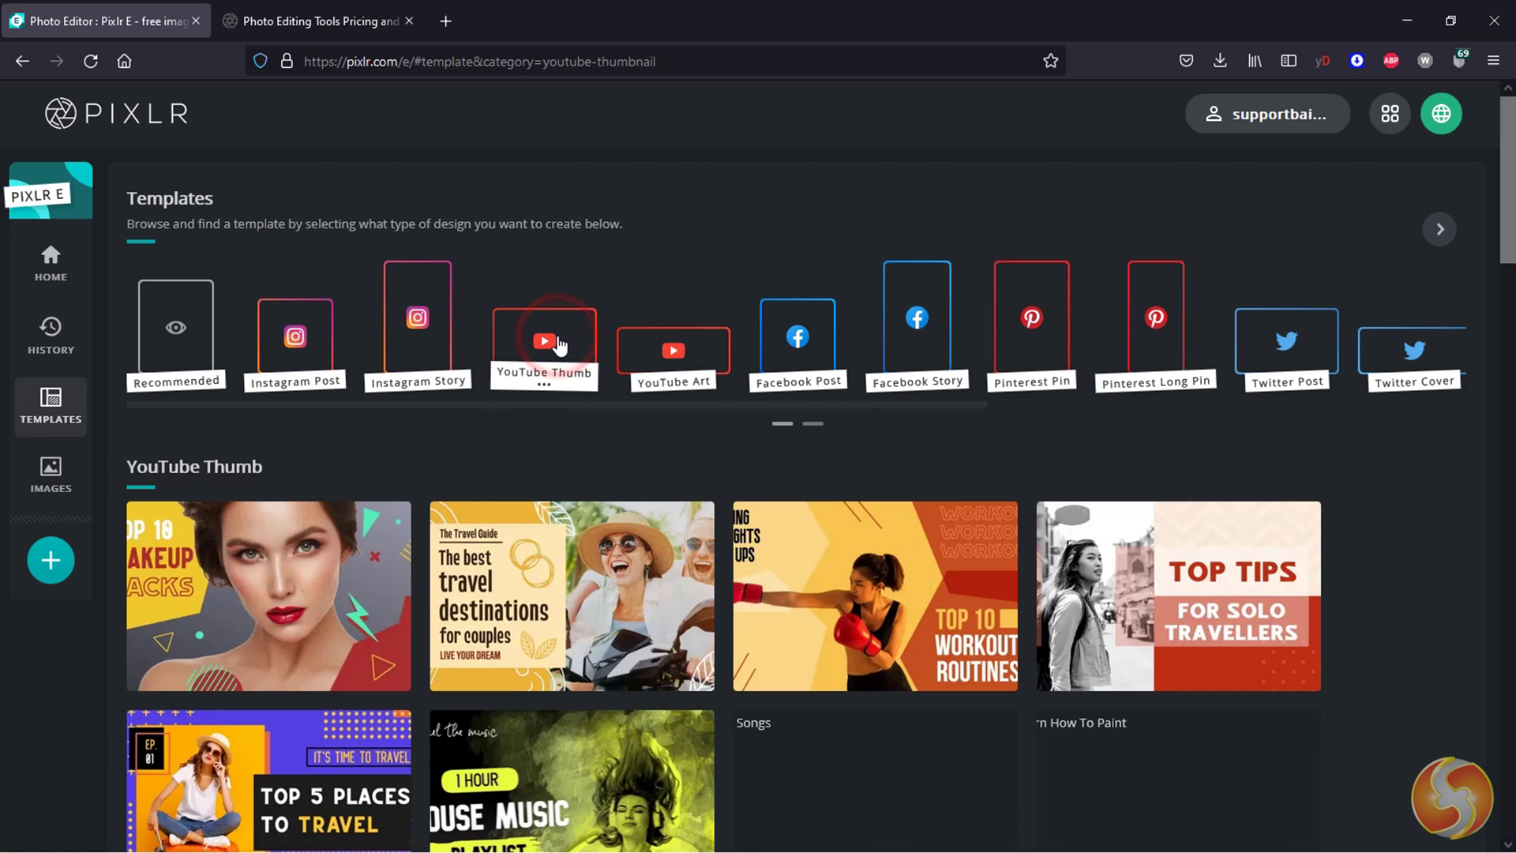
click(1413, 351)
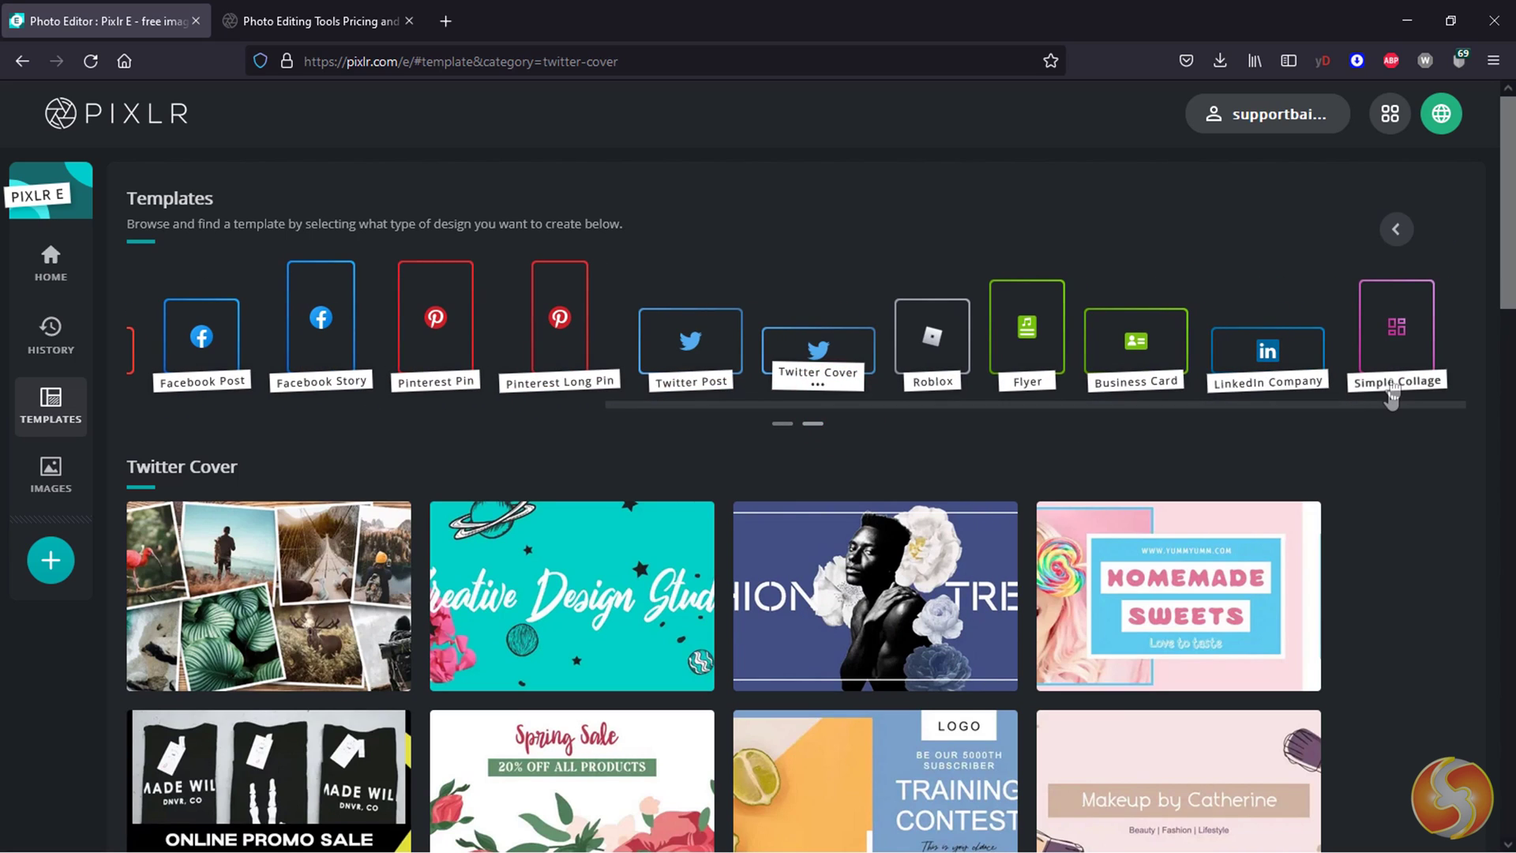
click(1396, 332)
scroll(867, 602, down, 2)
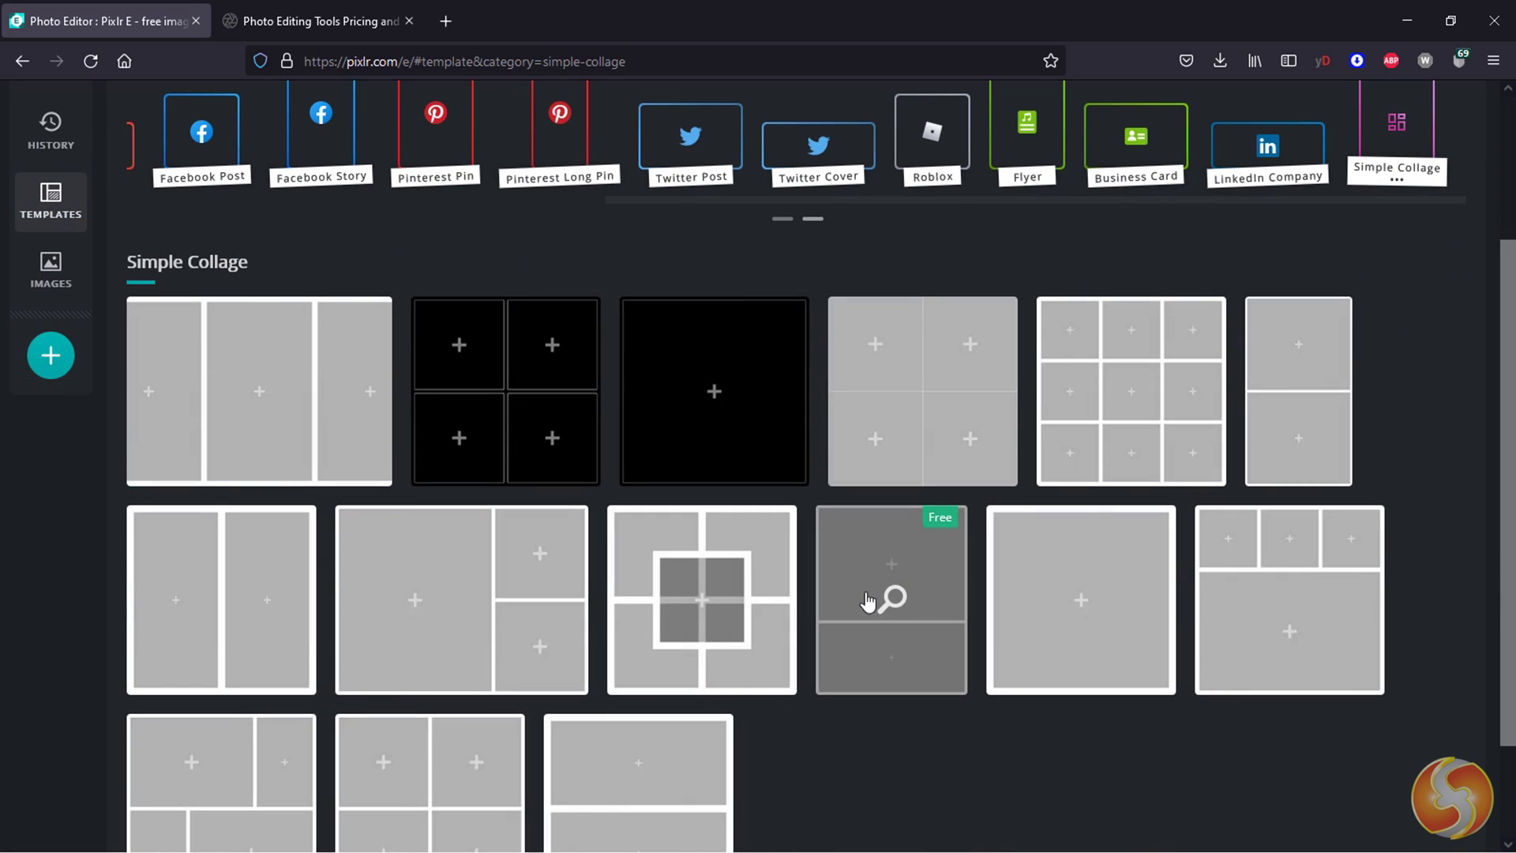
Step: Use the free two-frame collage with the Venice photo on top and the dome photo below
click(914, 600)
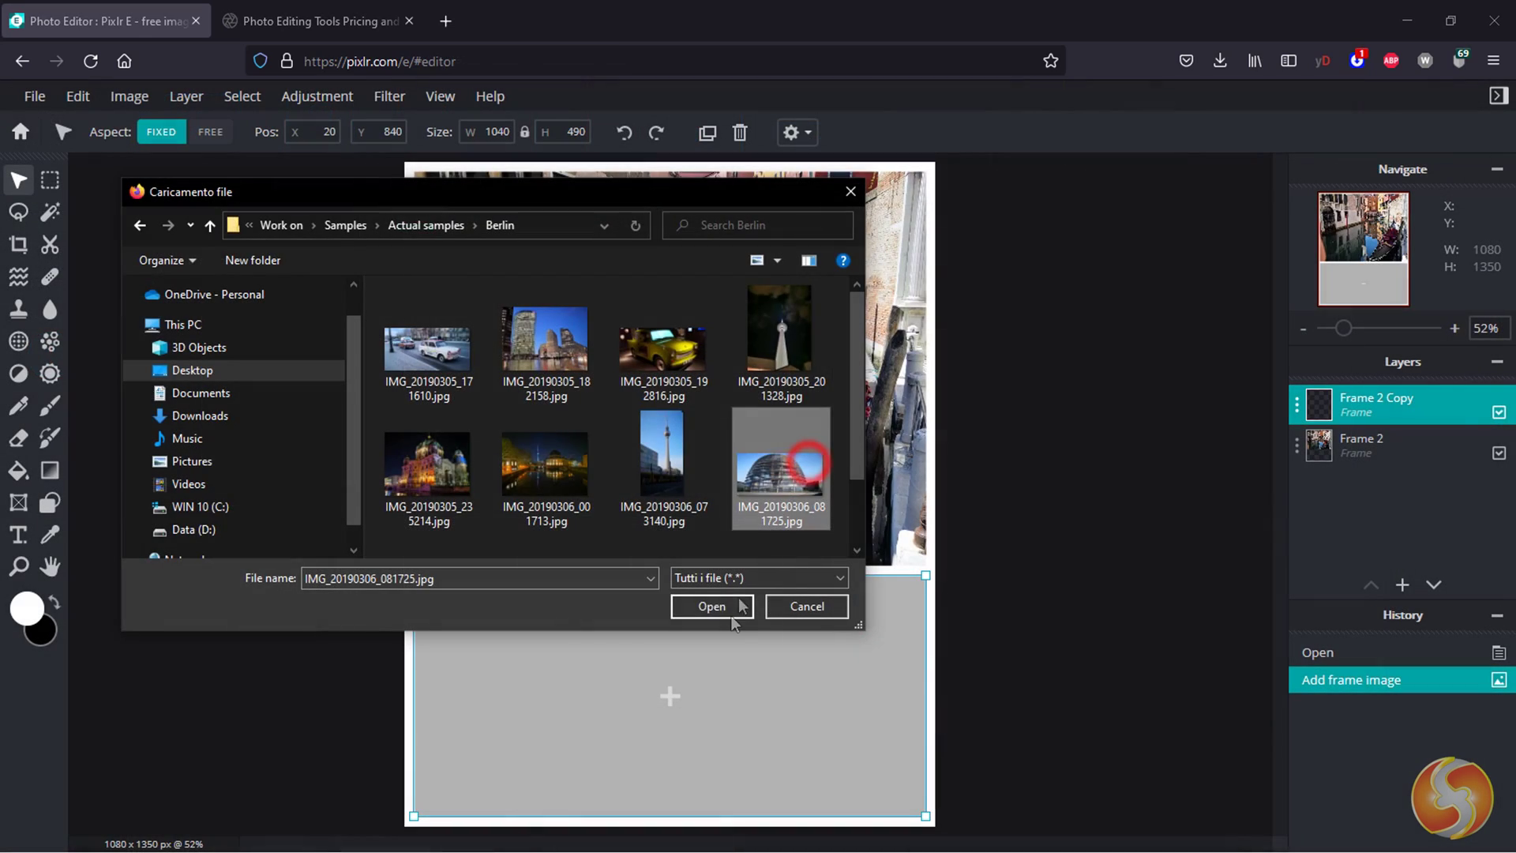
click(718, 608)
click(772, 403)
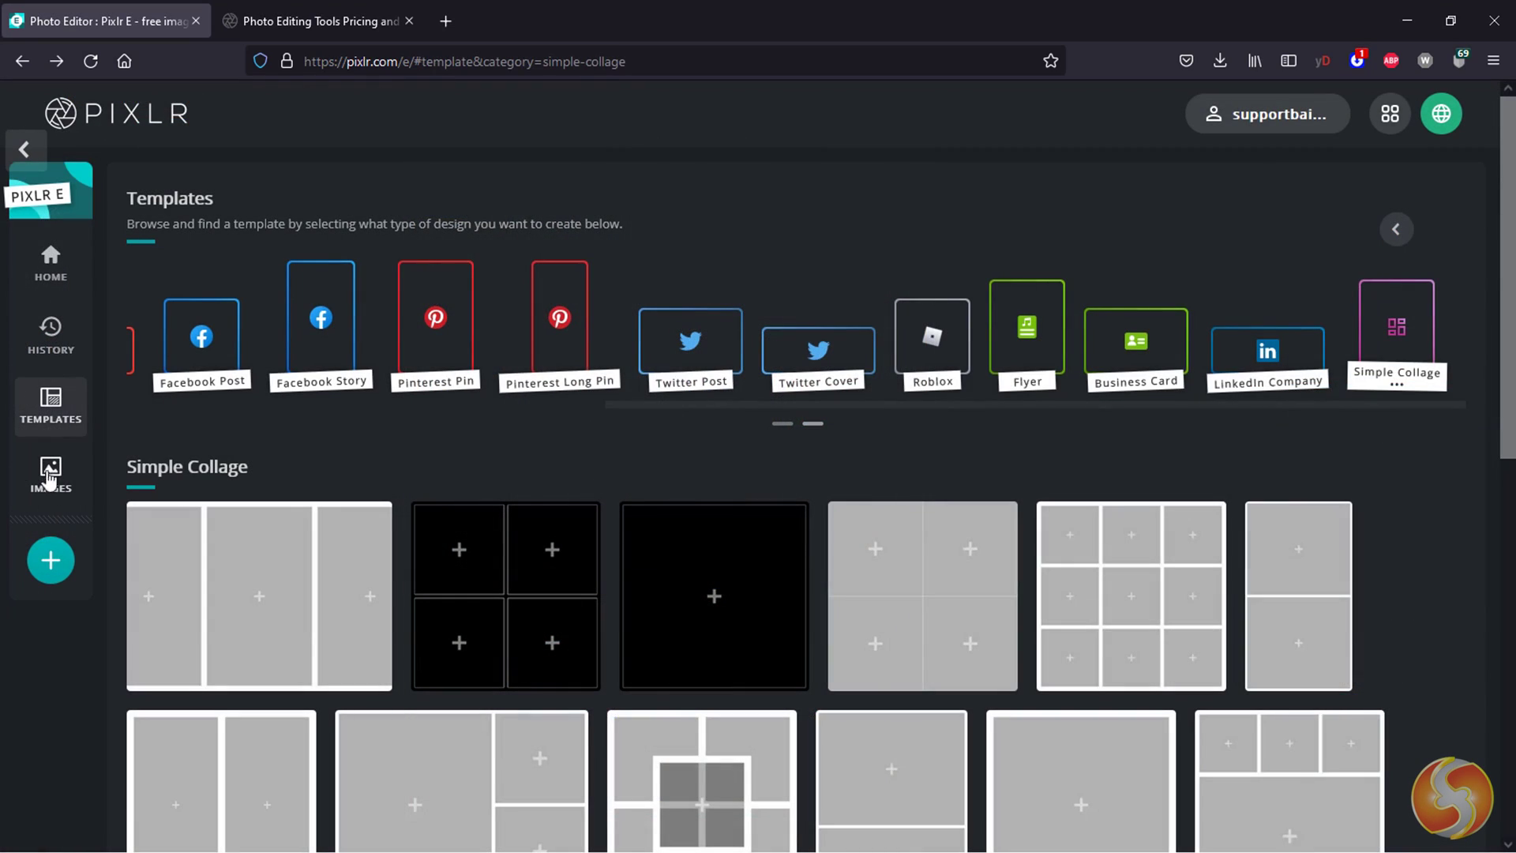
Step: Search stock images for 'spor' and open the jumping athlete photo at Full HD 1467 × 1920
click(50, 474)
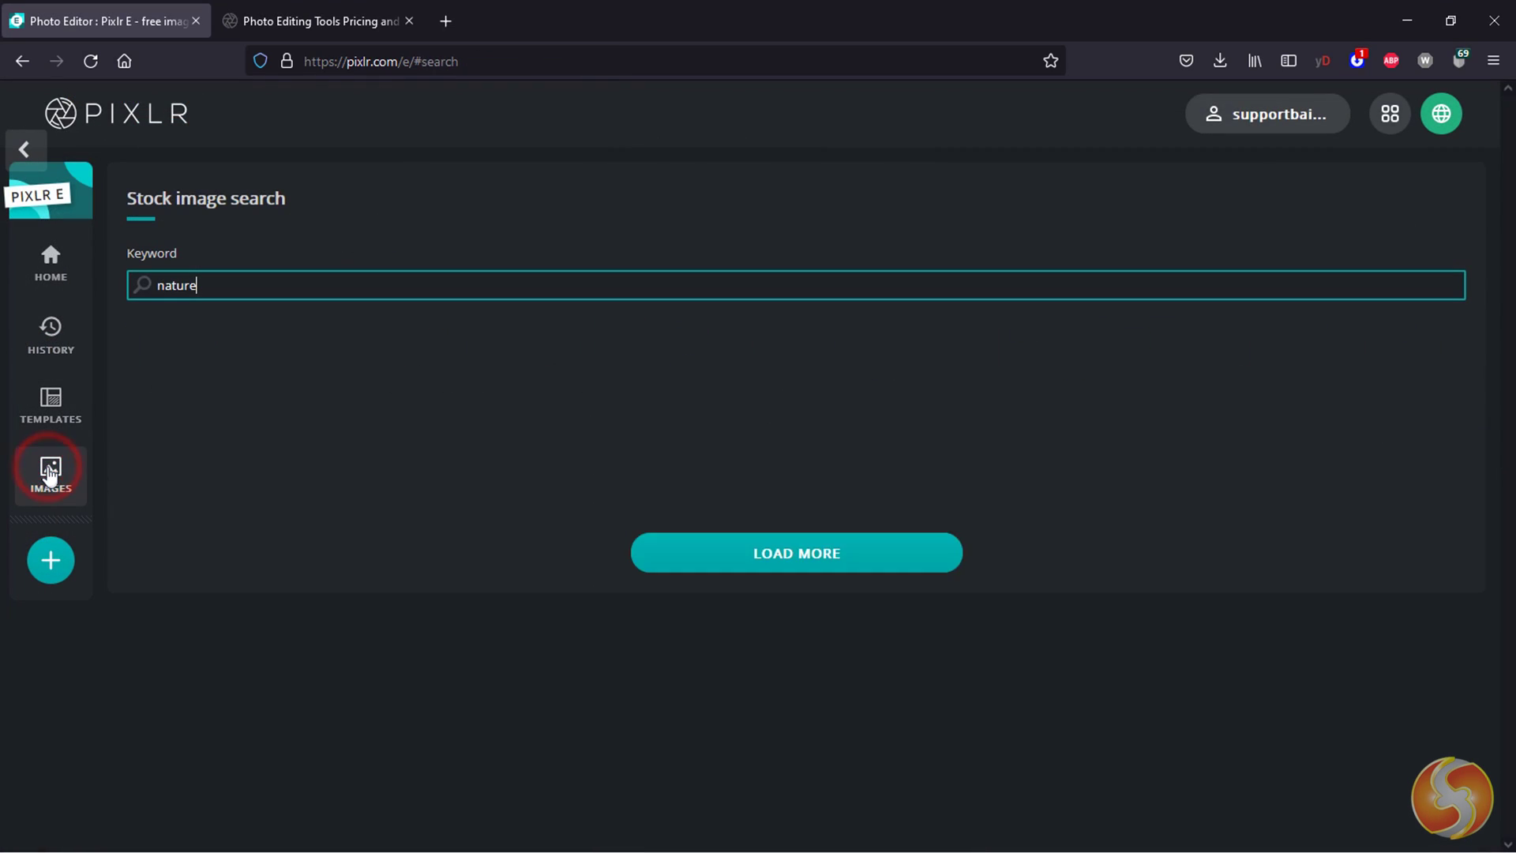
text(sport)
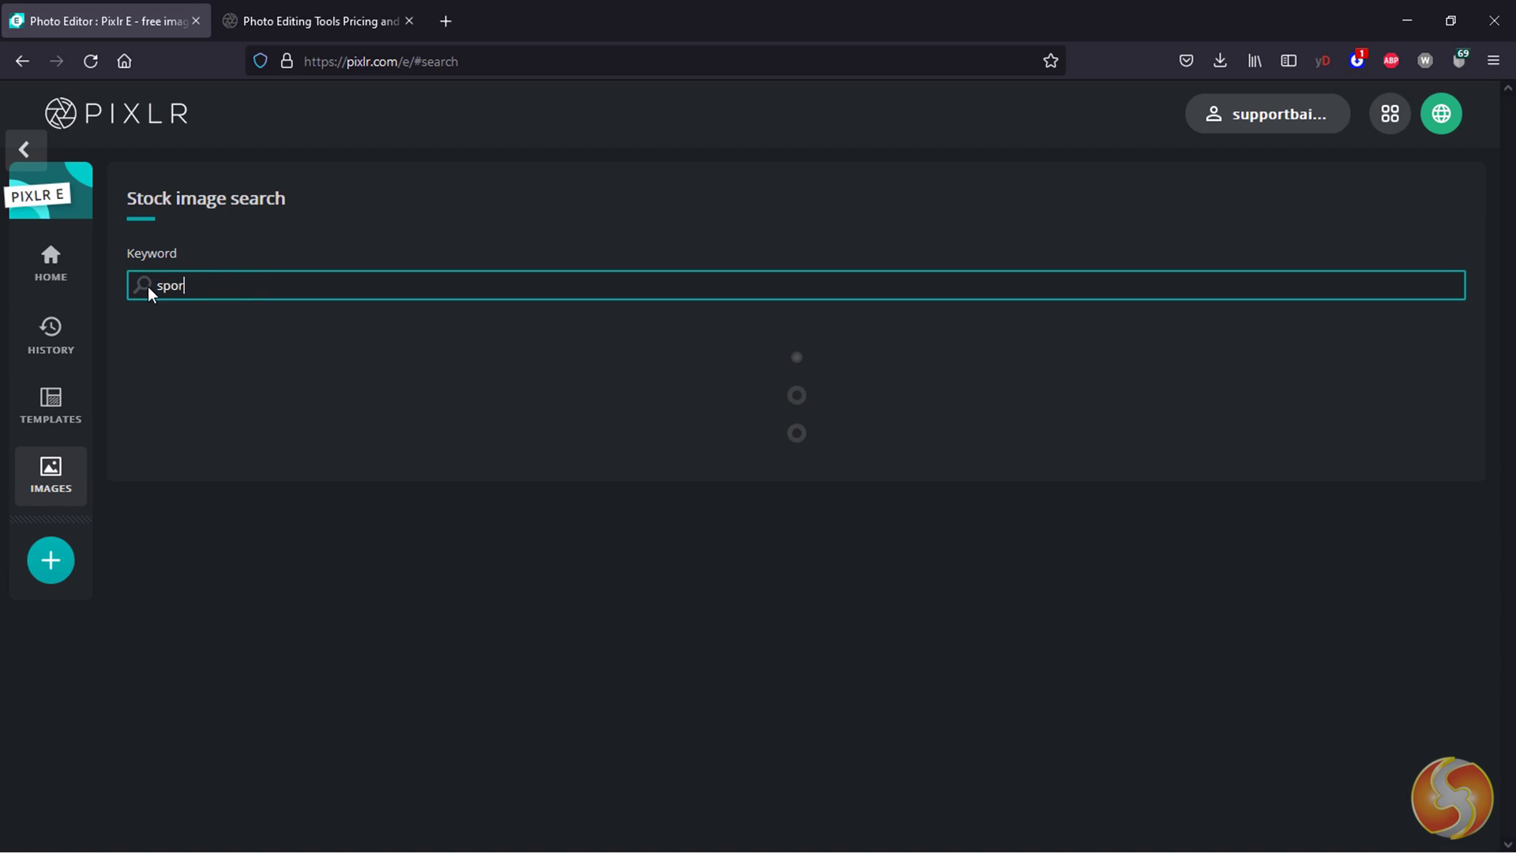
scroll(480, 325, down, 5)
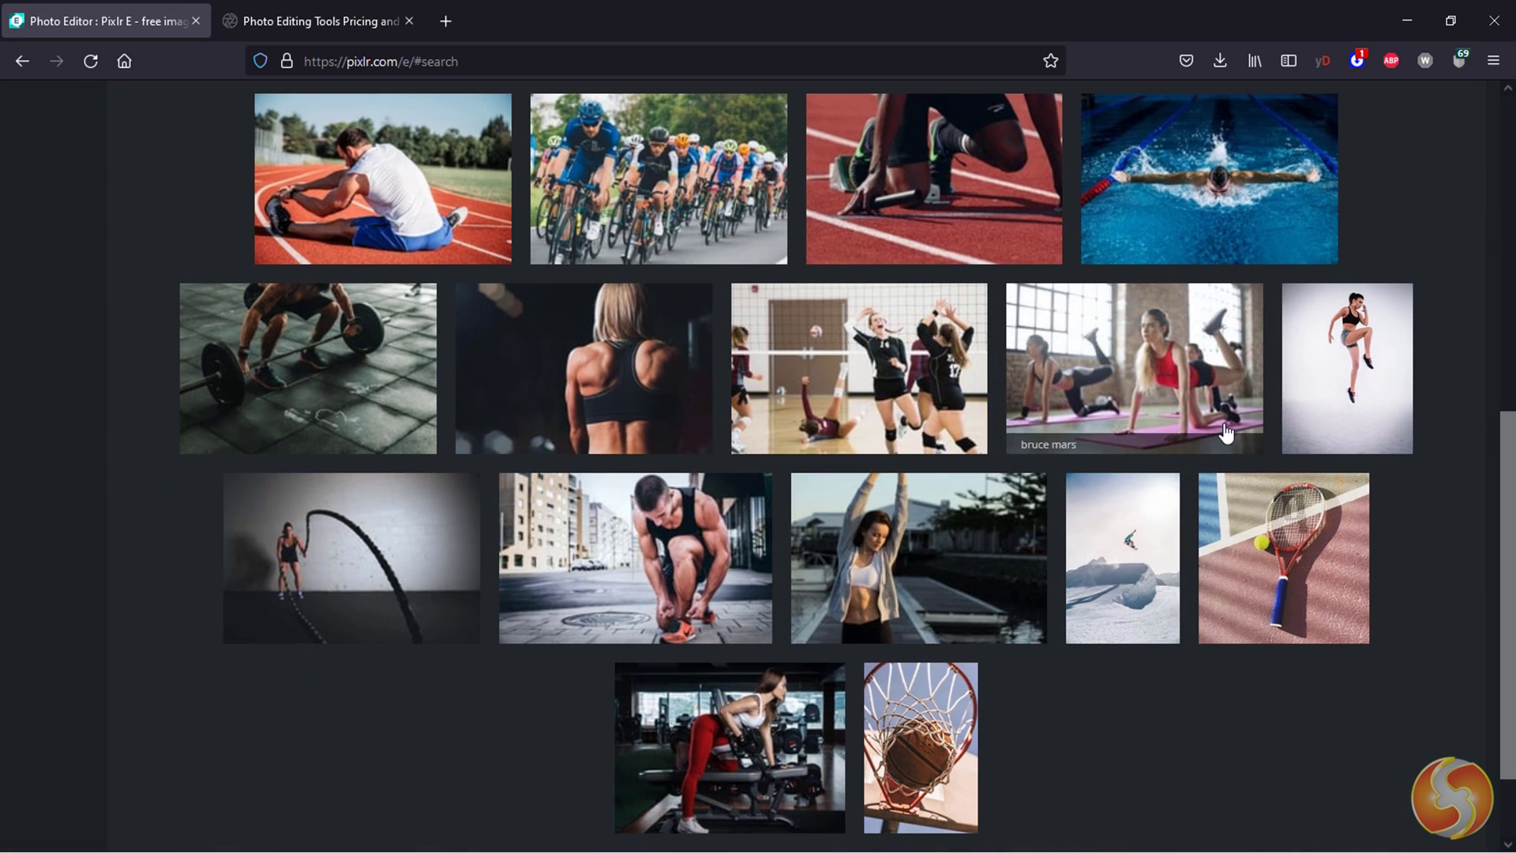
scroll(1302, 424, up, 2)
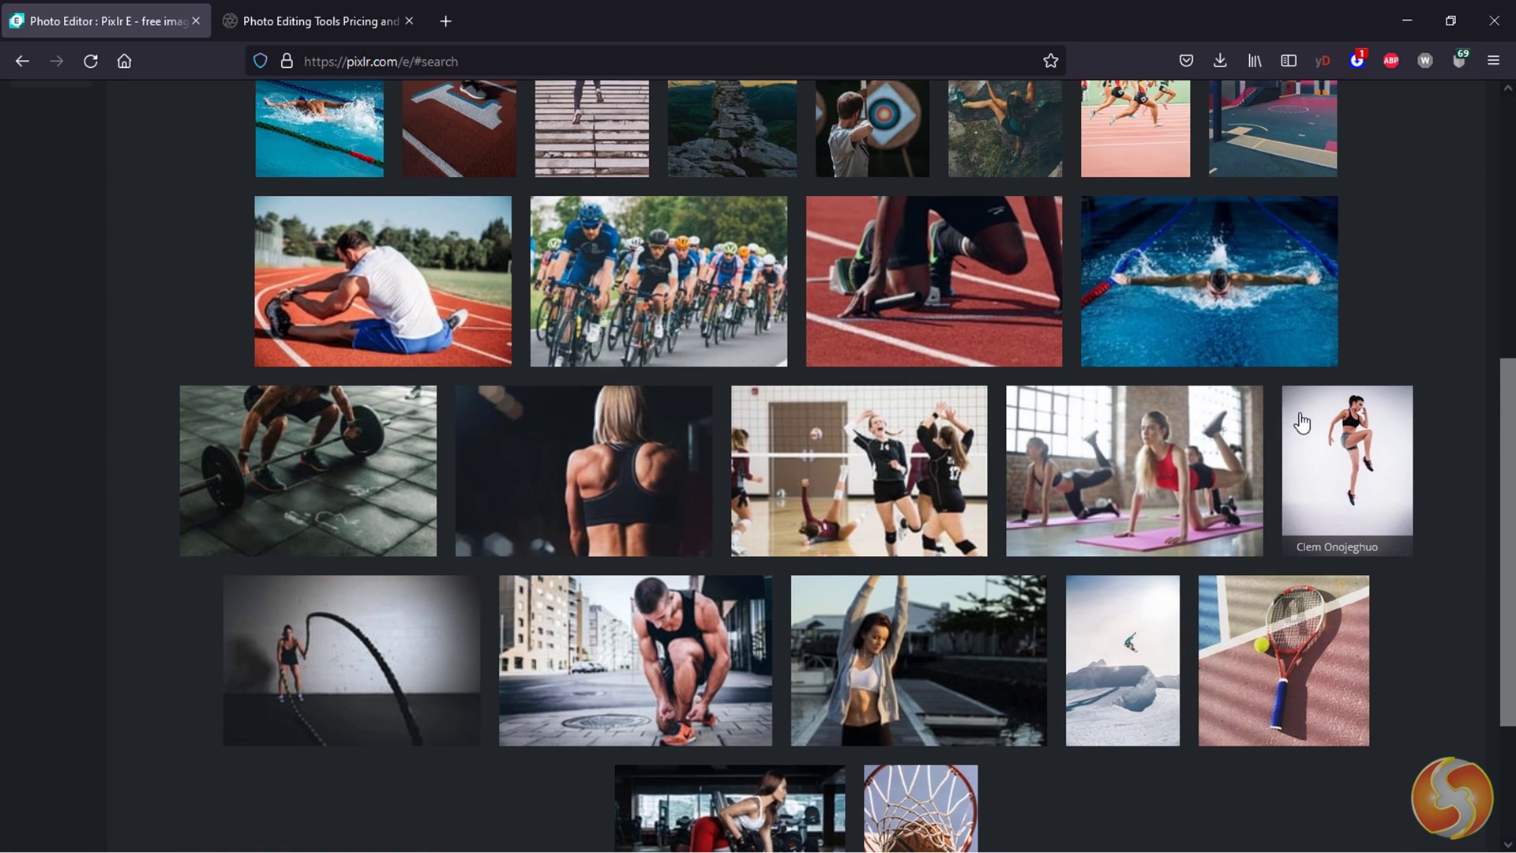
click(1364, 473)
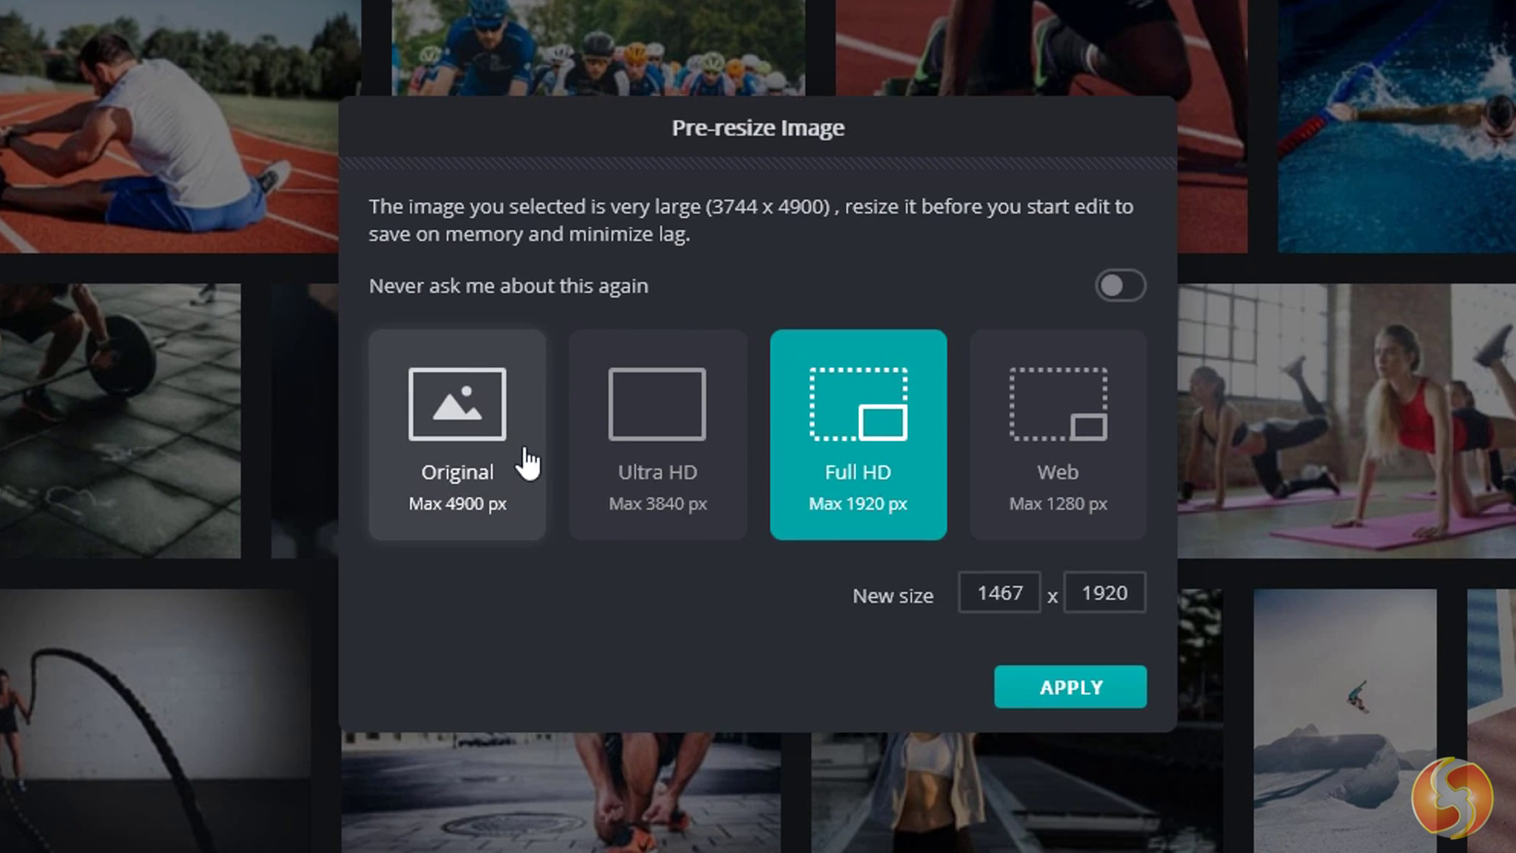
click(1077, 698)
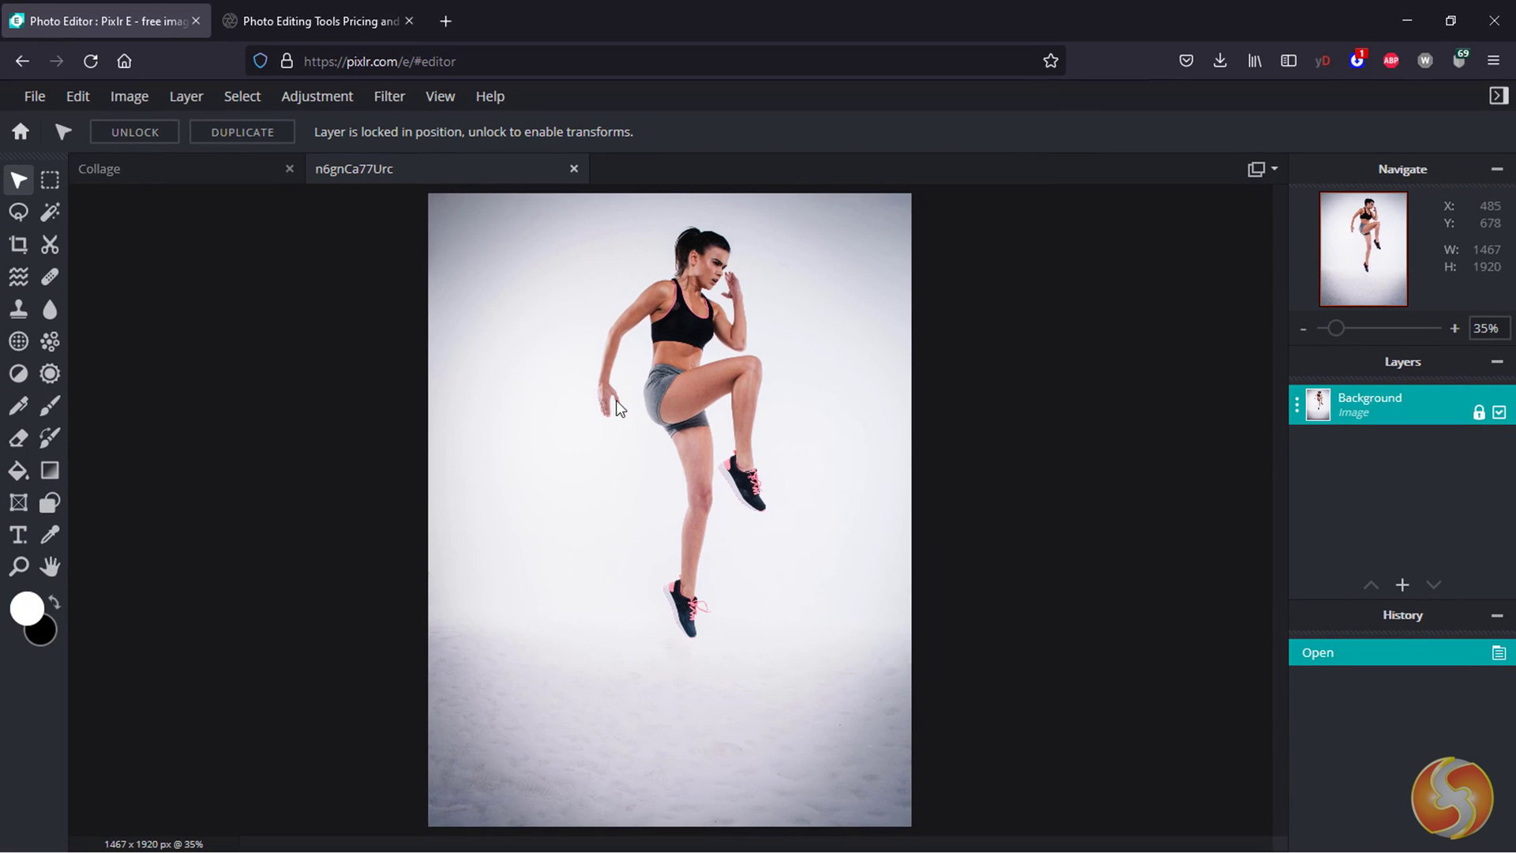
Step: Unlock the Background layer so it can be transformed
click(814, 337)
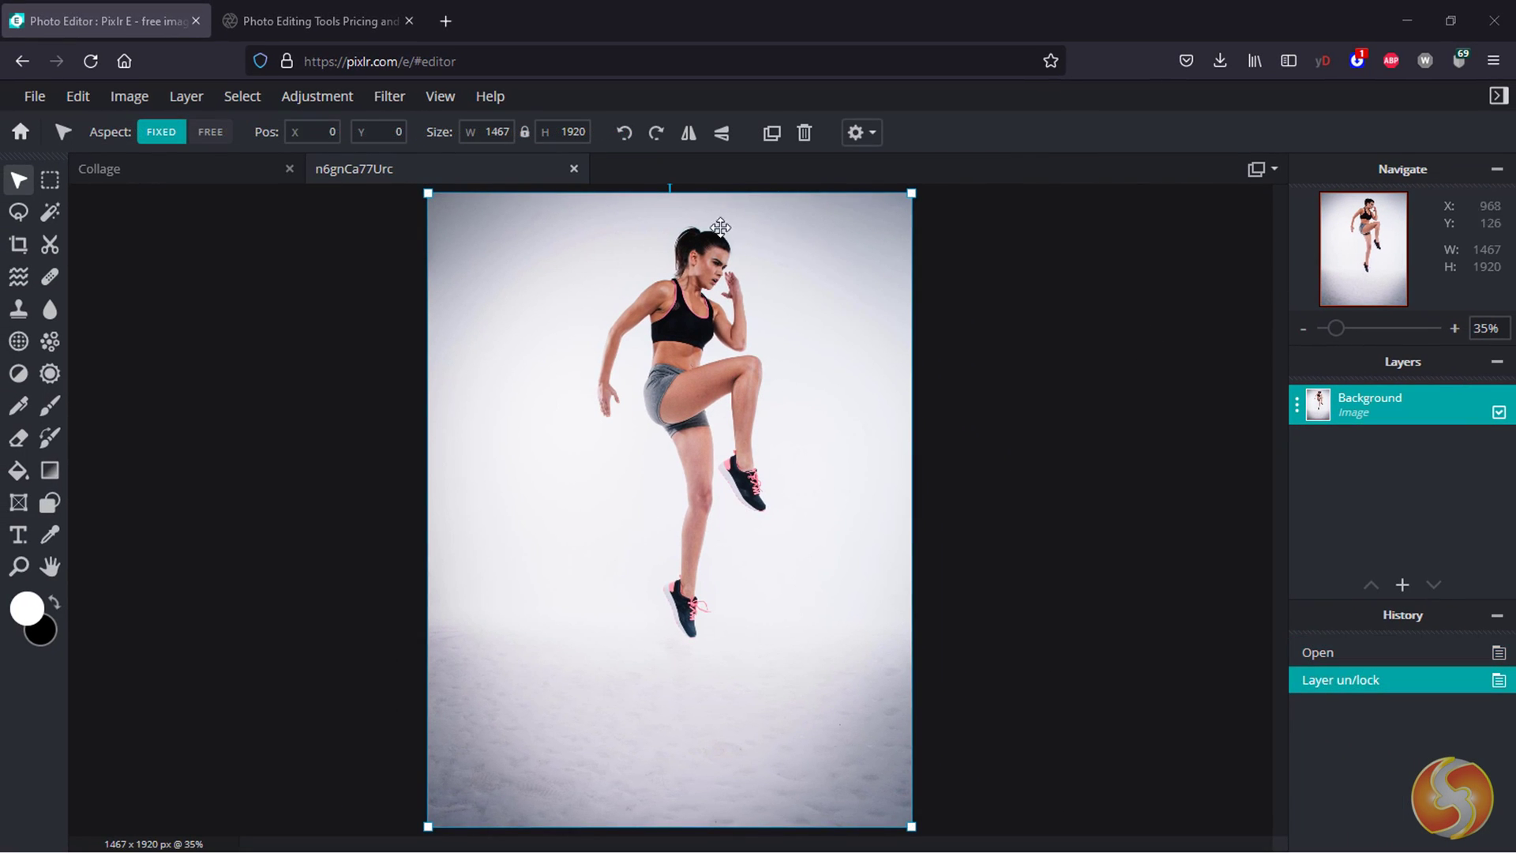
scroll(720, 228, up, 5)
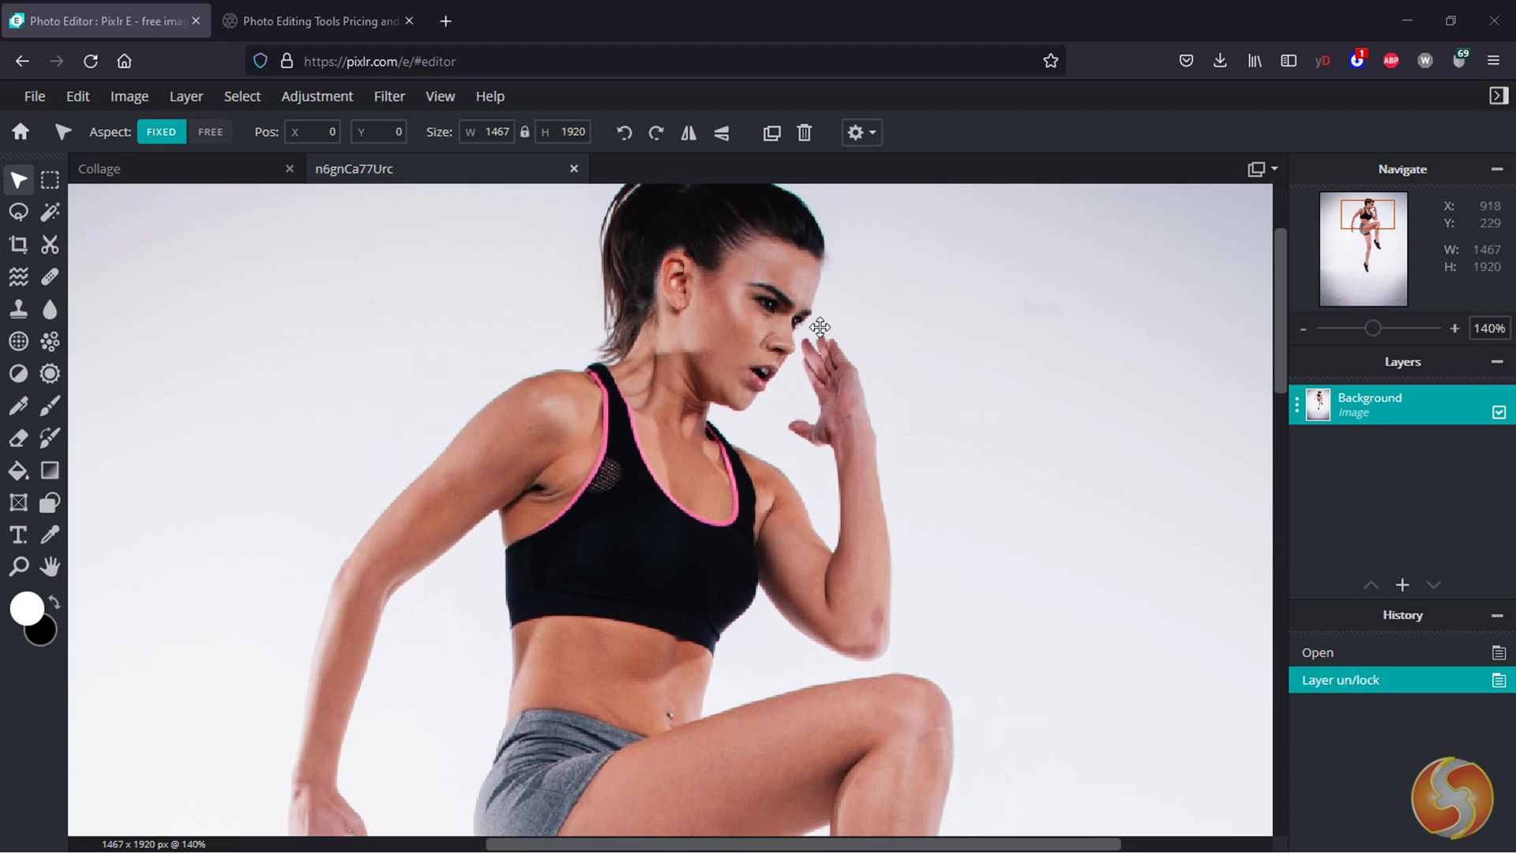
scroll(820, 326, down, 5)
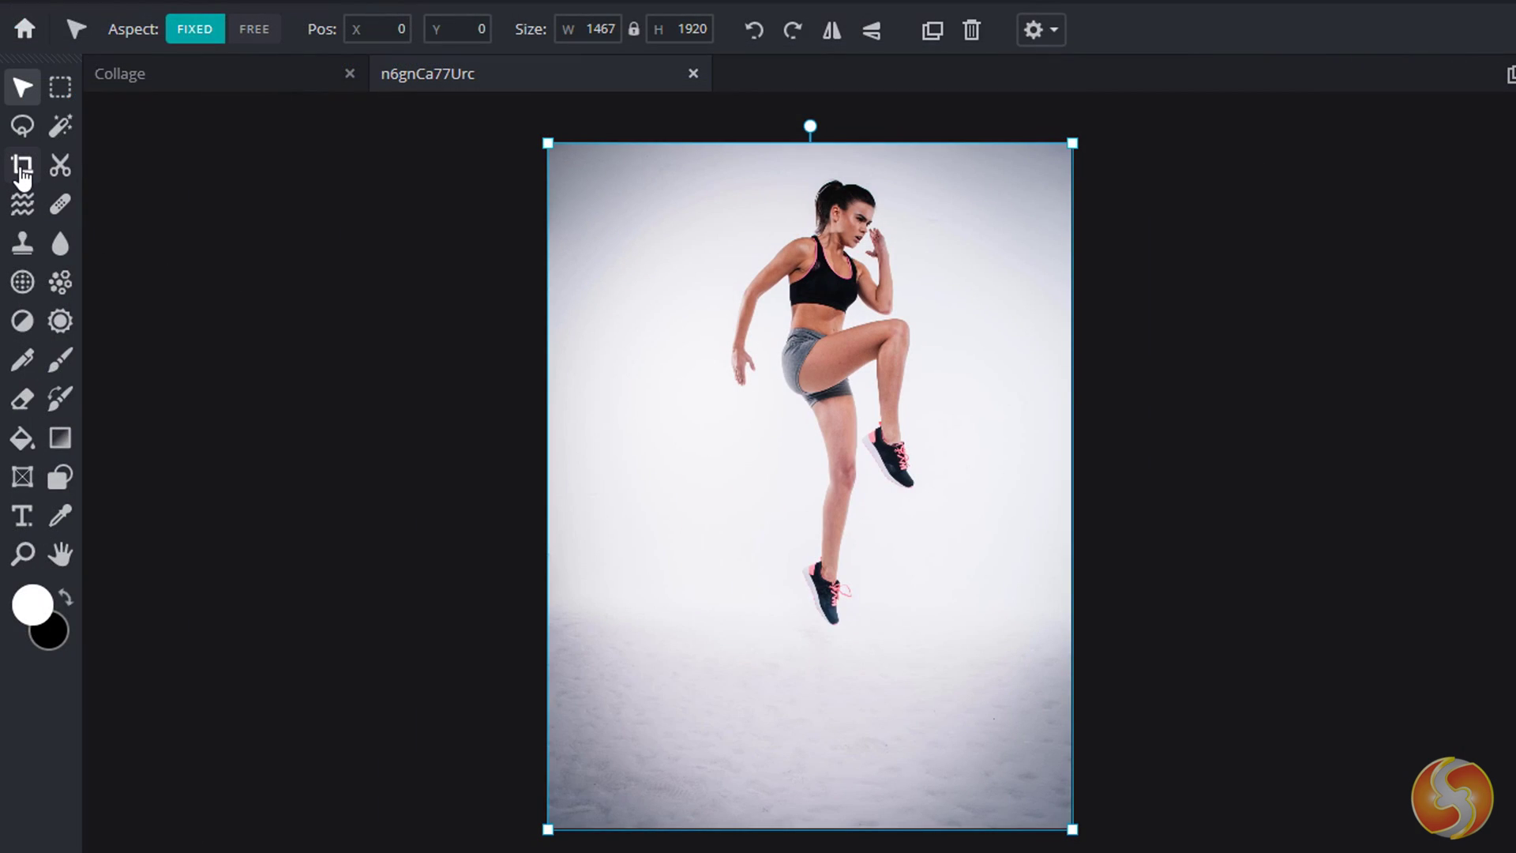
Step: Try tightening the crop from the top-left and bottom-right corners, then cancel it
click(22, 168)
drag(550, 148, 672, 151)
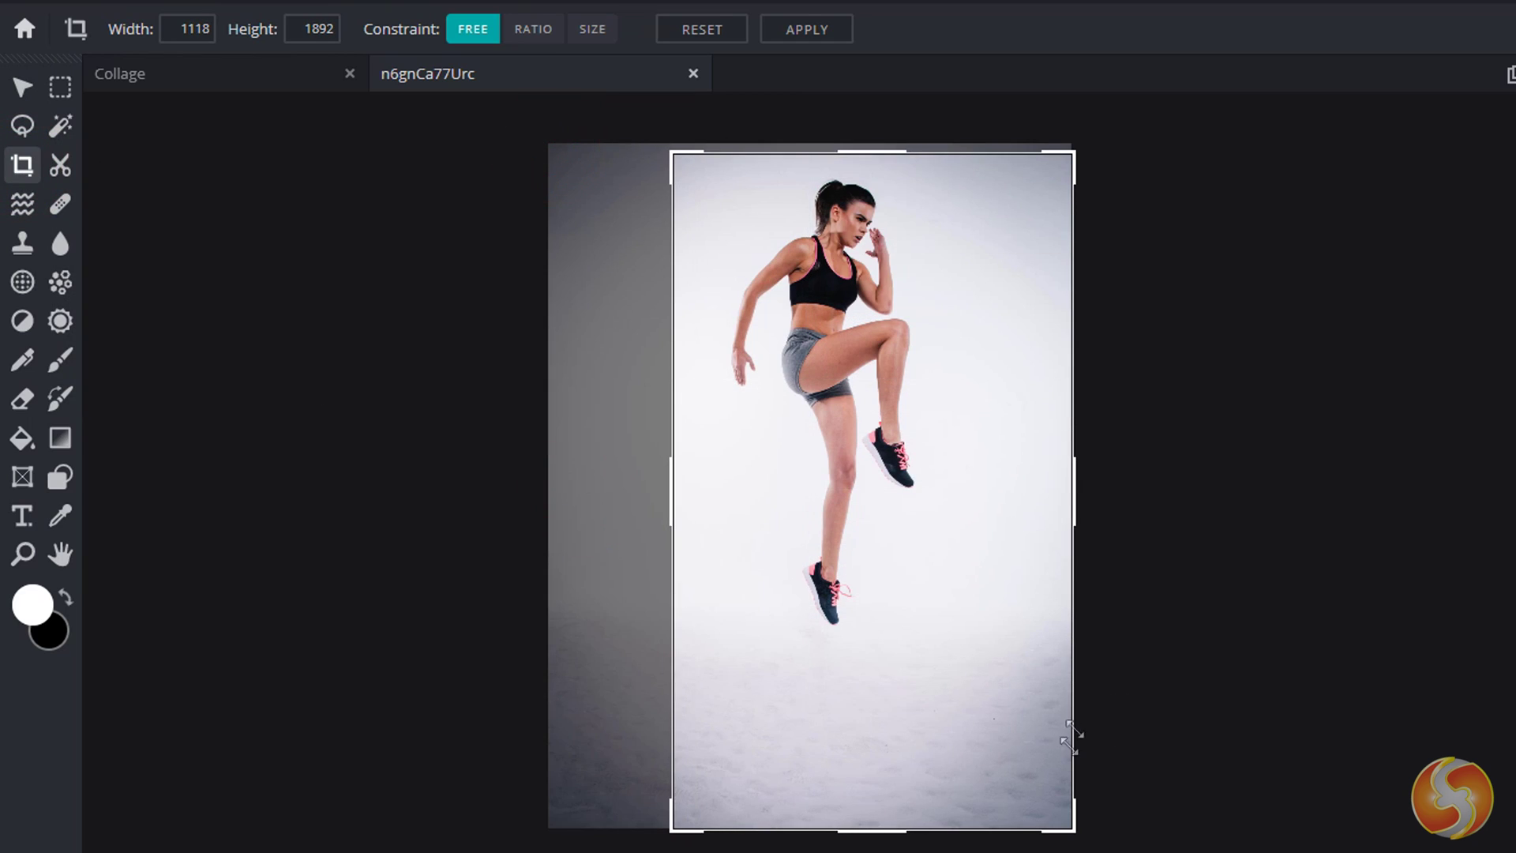
drag(1072, 827, 1024, 656)
key(Escape)
Step: Smudge the raised arm's edge into the background using the Smudge brush mode
key(c)
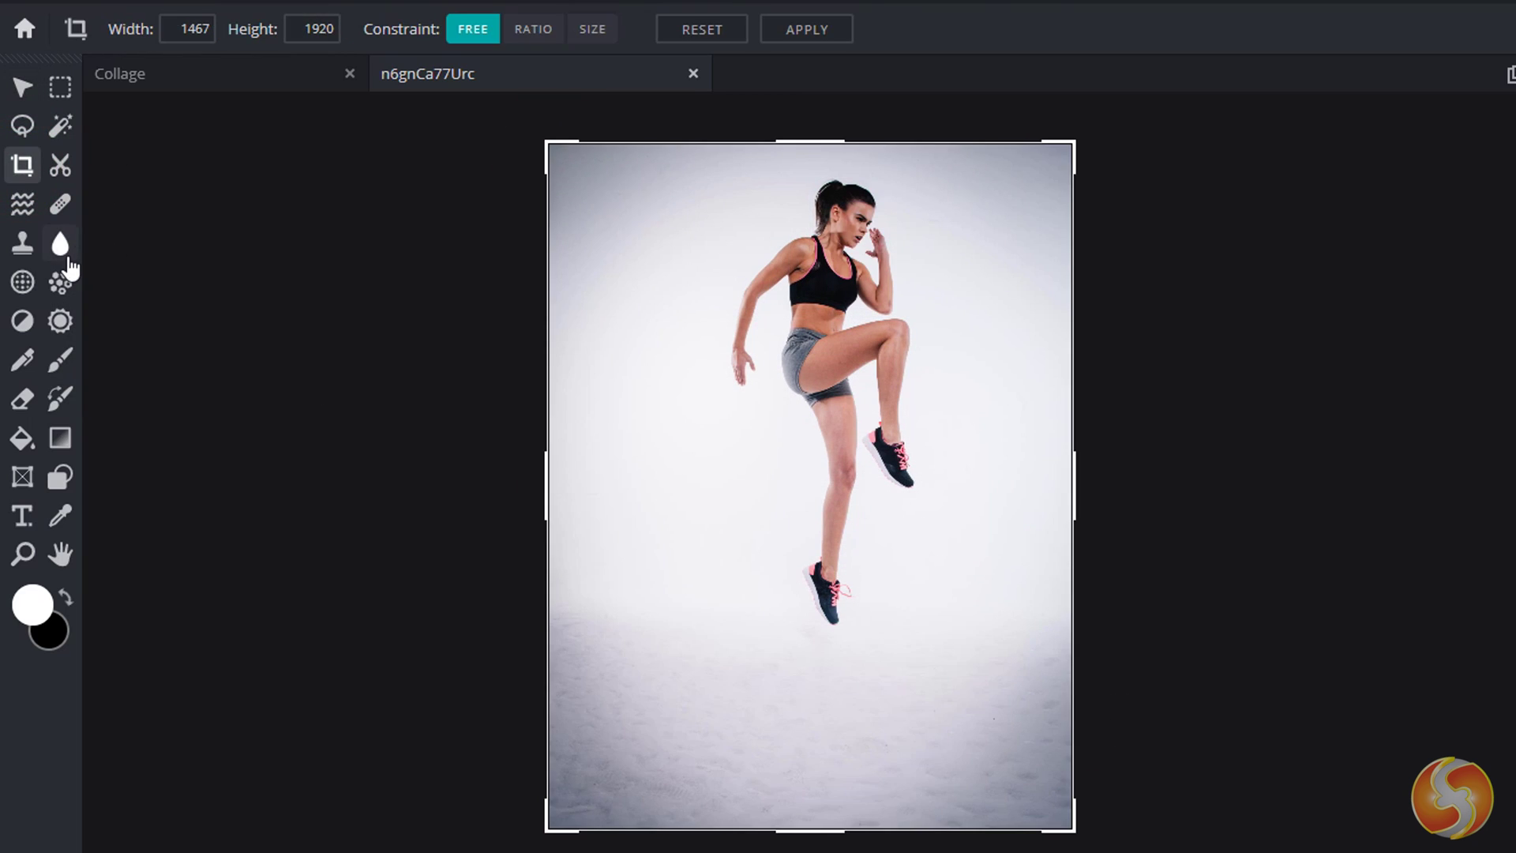
click(63, 250)
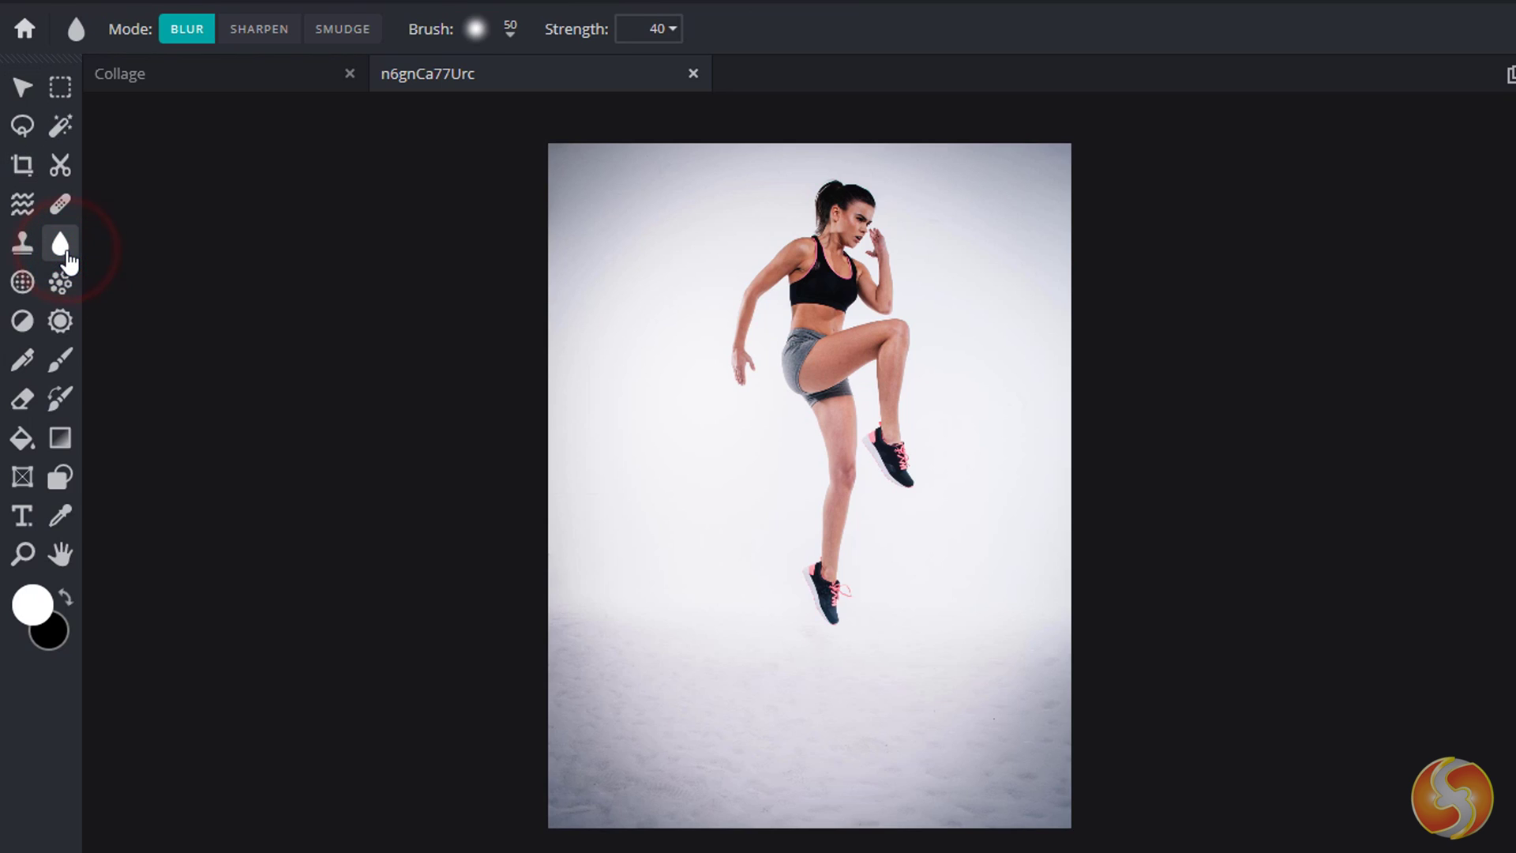
scroll(930, 434, up, 5)
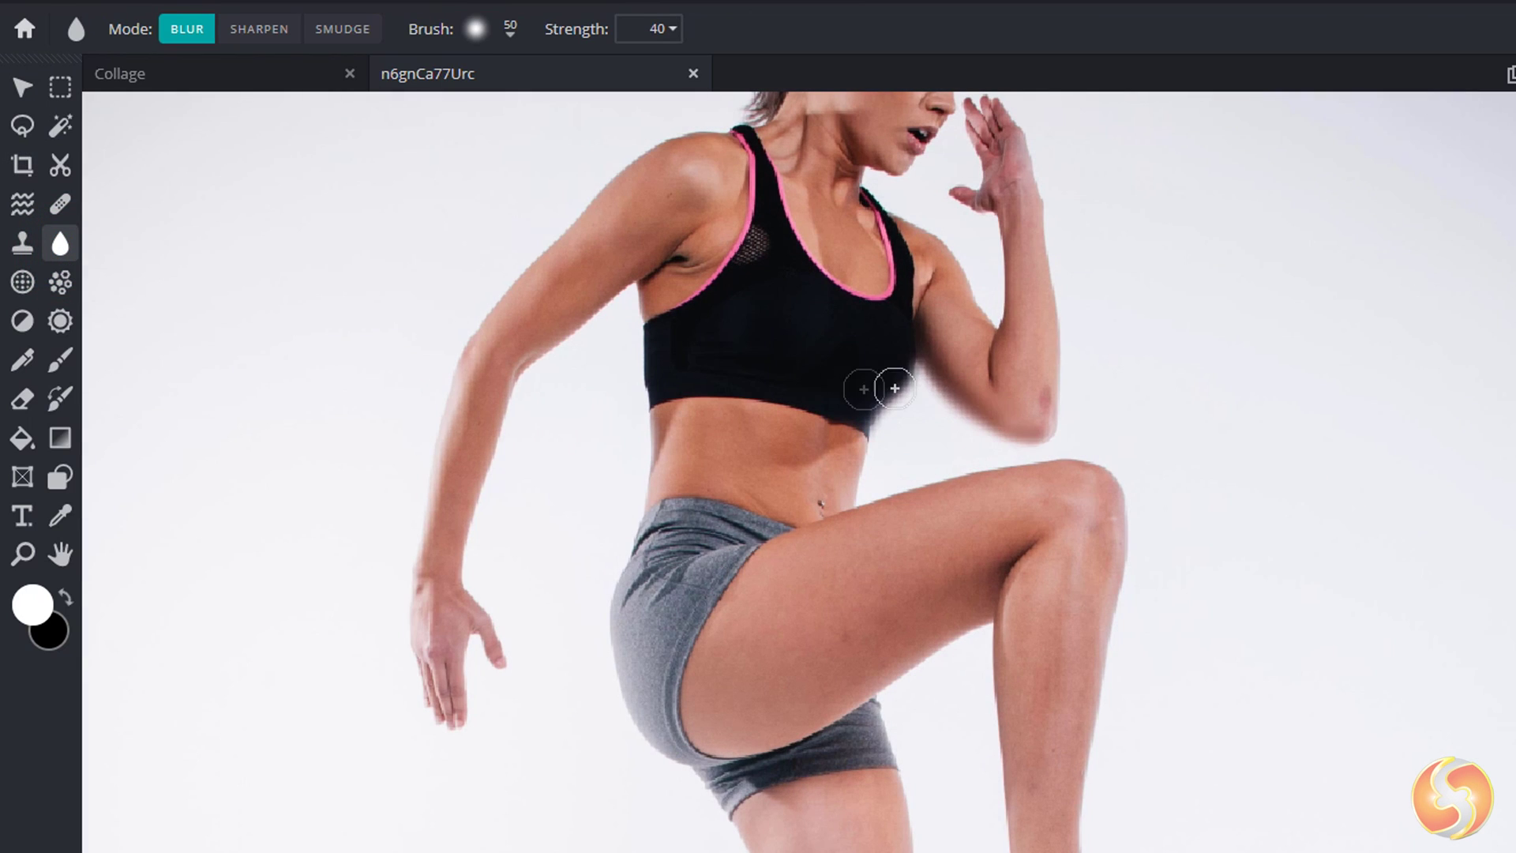
click(261, 32)
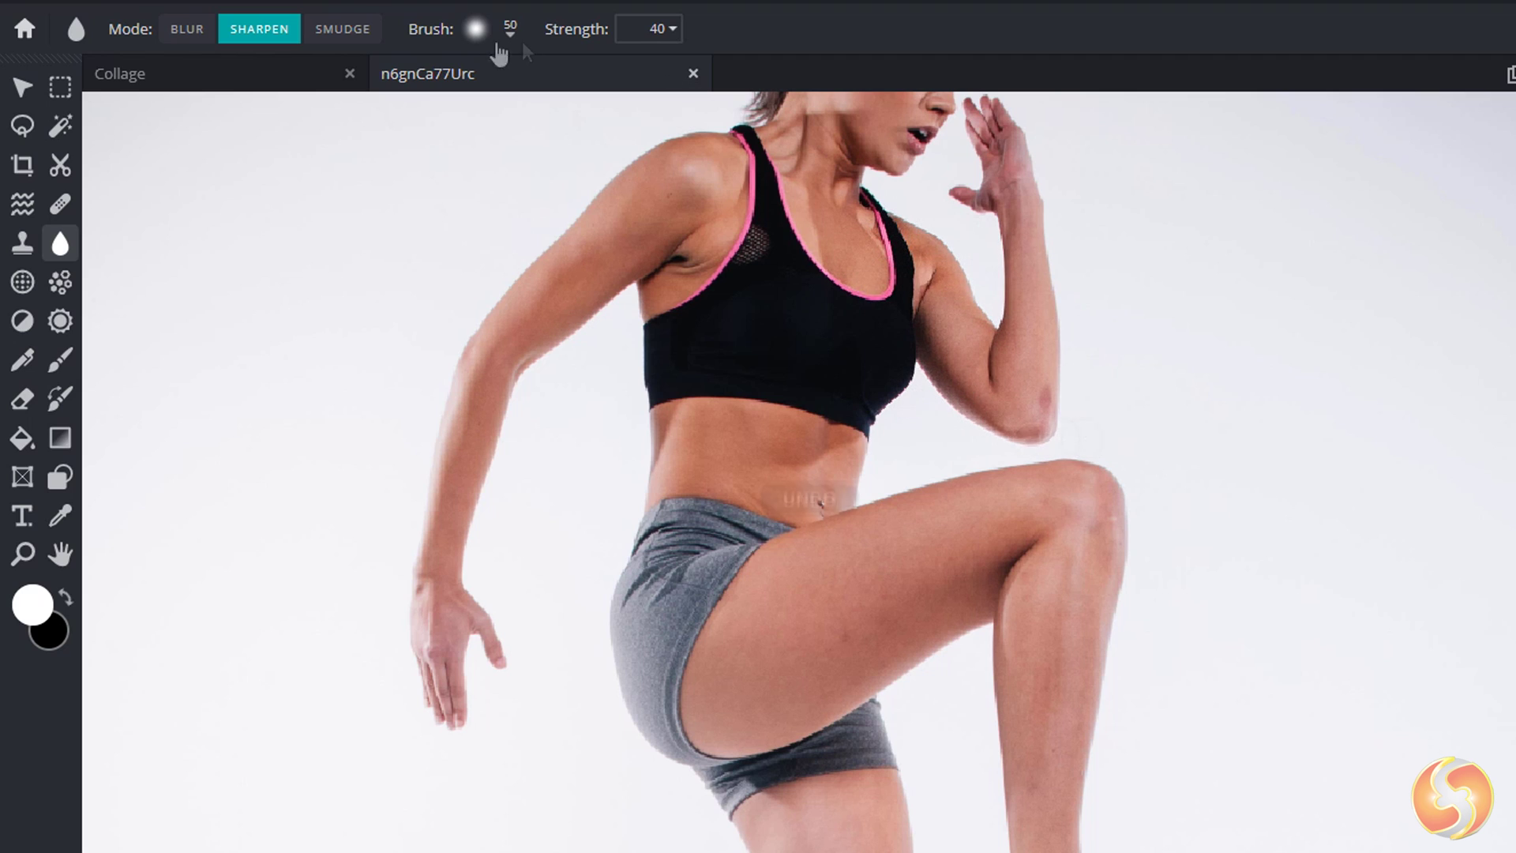
click(362, 41)
mouse_move(976, 430)
mouse_down()
mouse_move(944, 413)
mouse_move(927, 362)
mouse_up()
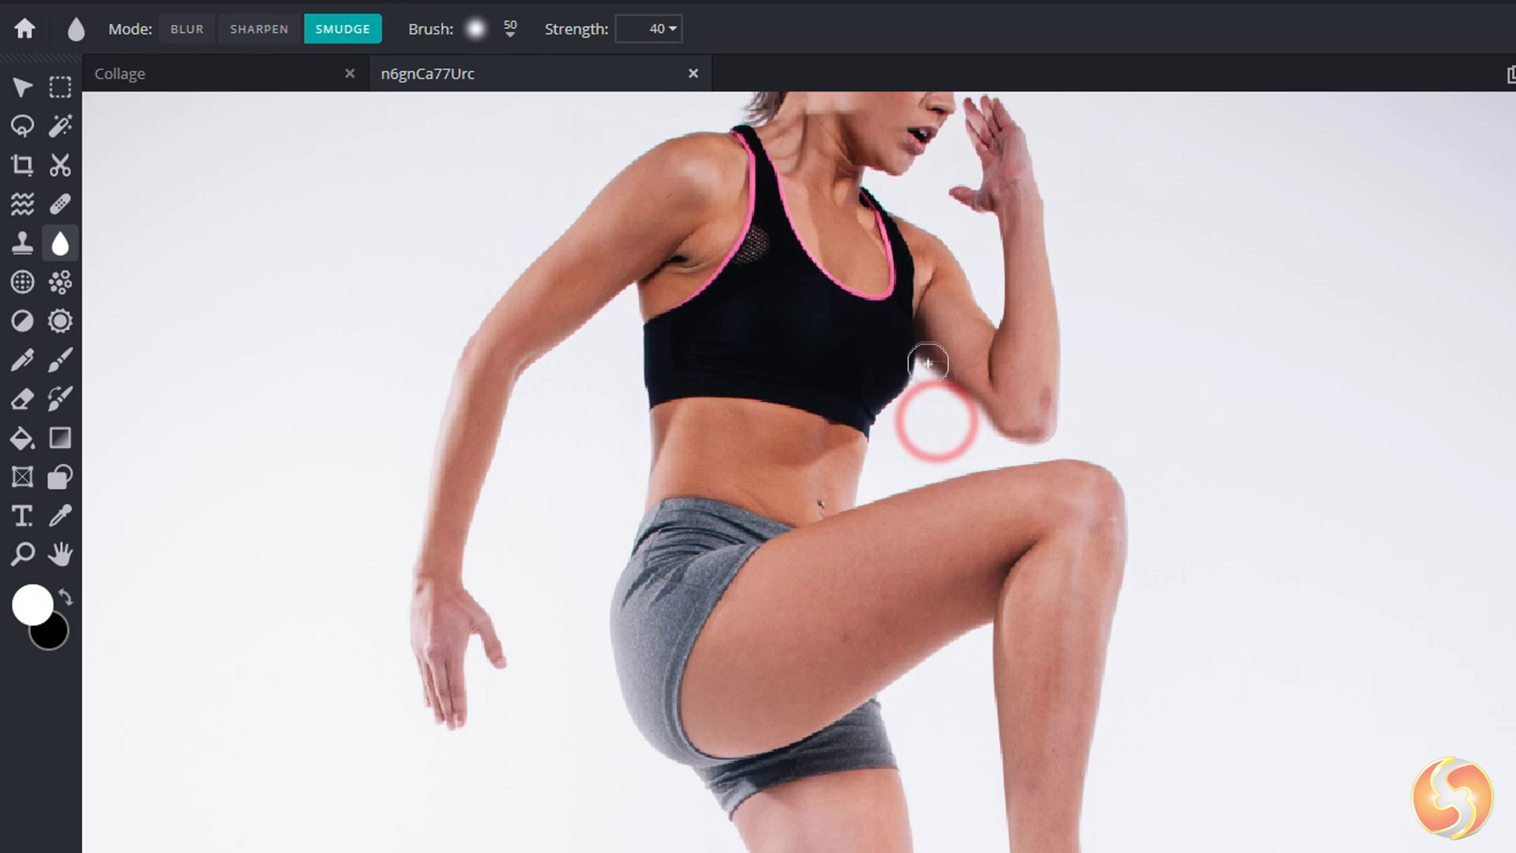
Step: Lighten the abdomen and thigh, undo it, and darken the shoulder area instead
click(23, 322)
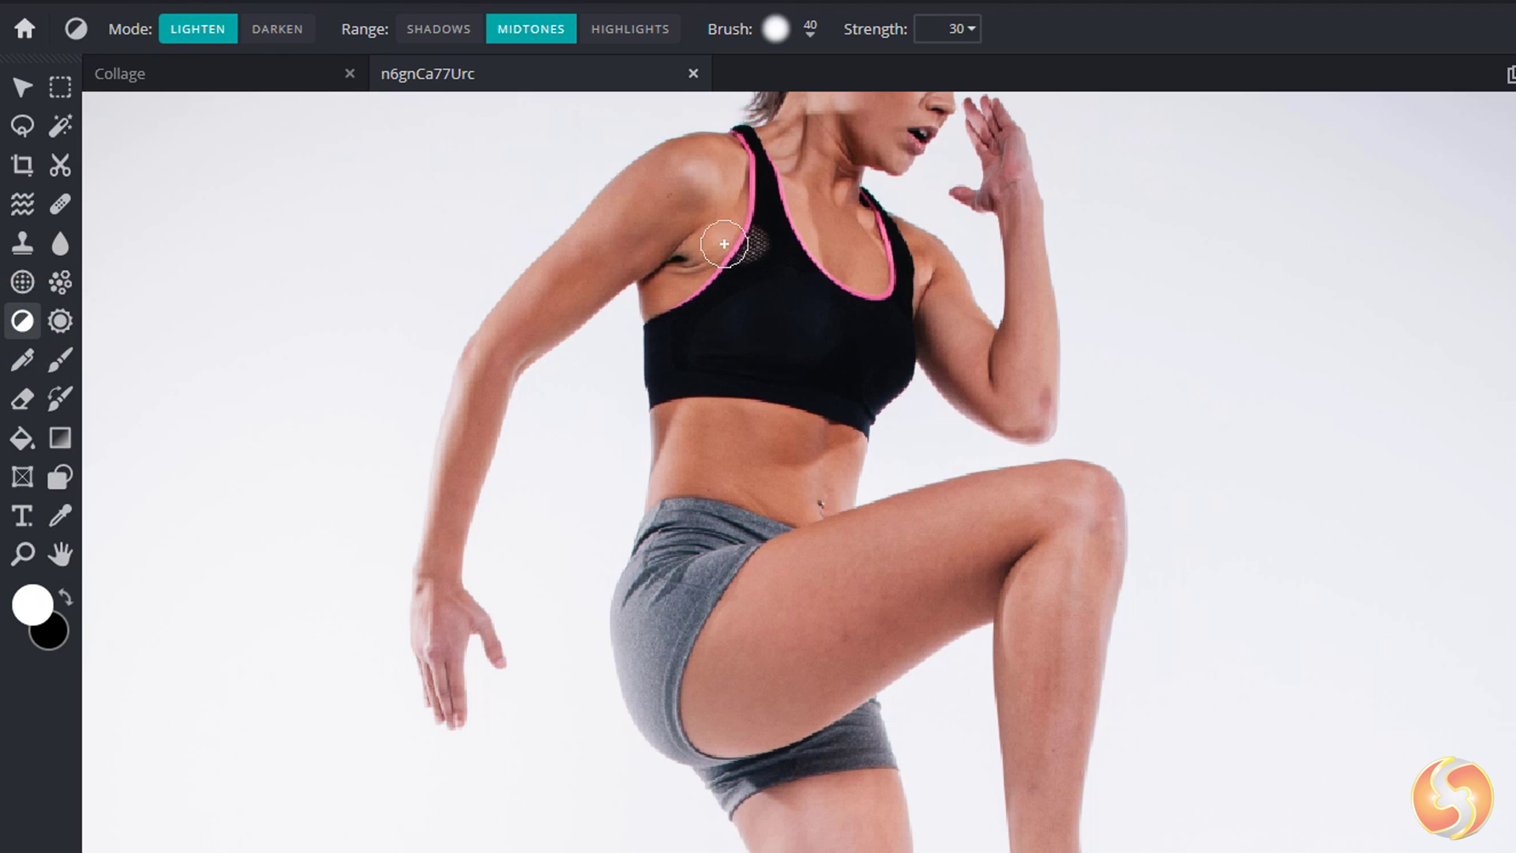
mouse_move(789, 442)
mouse_down()
mouse_move(789, 616)
mouse_move(1050, 489)
mouse_up()
key(ctrl+z)
click(277, 29)
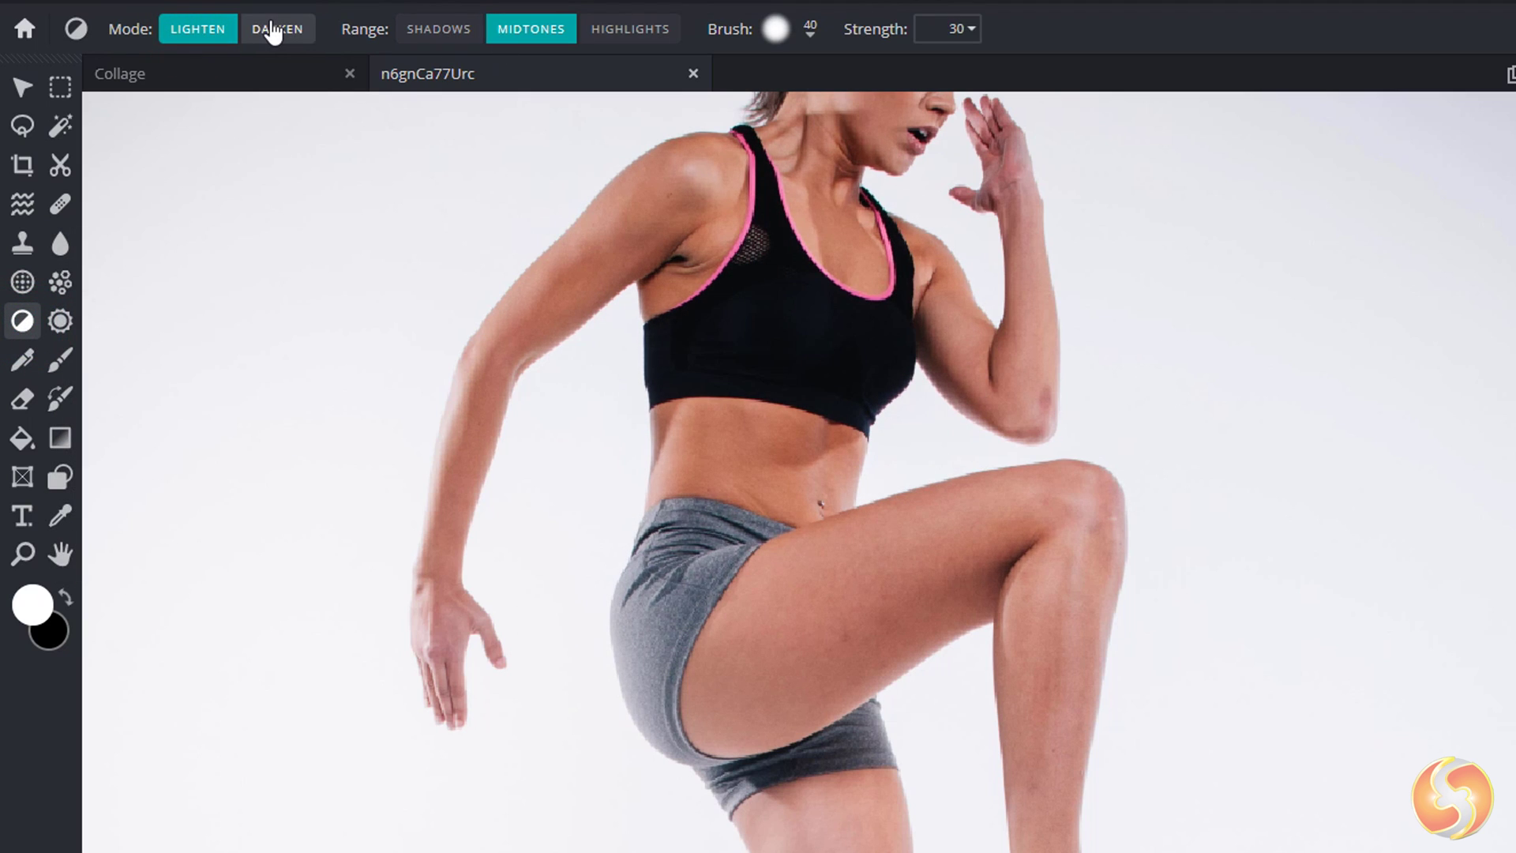
mouse_move(733, 153)
mouse_down()
mouse_move(621, 332)
mouse_move(609, 467)
mouse_move(711, 670)
mouse_up()
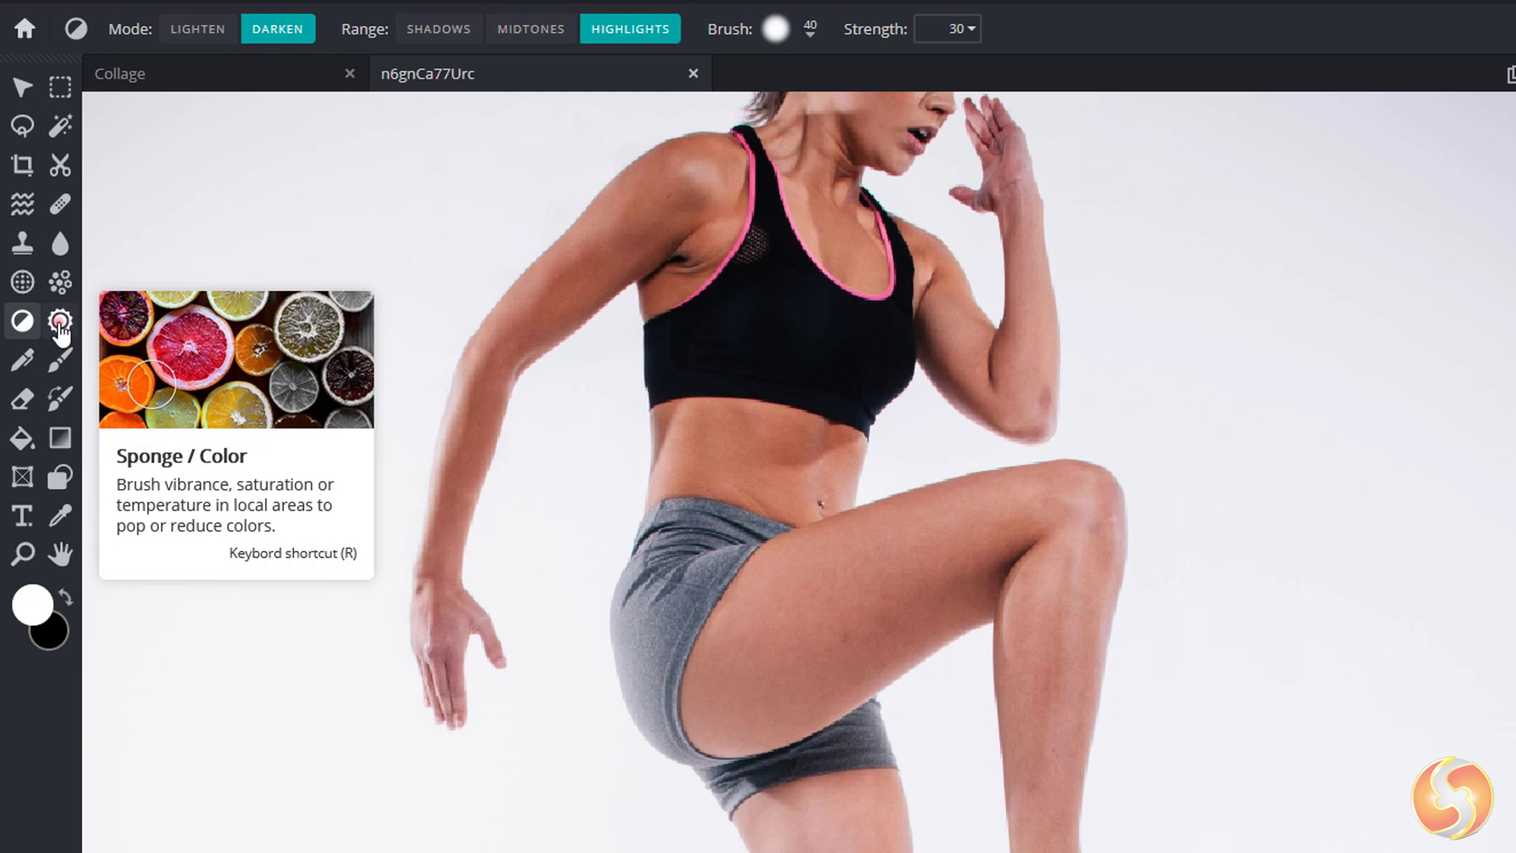
click(60, 322)
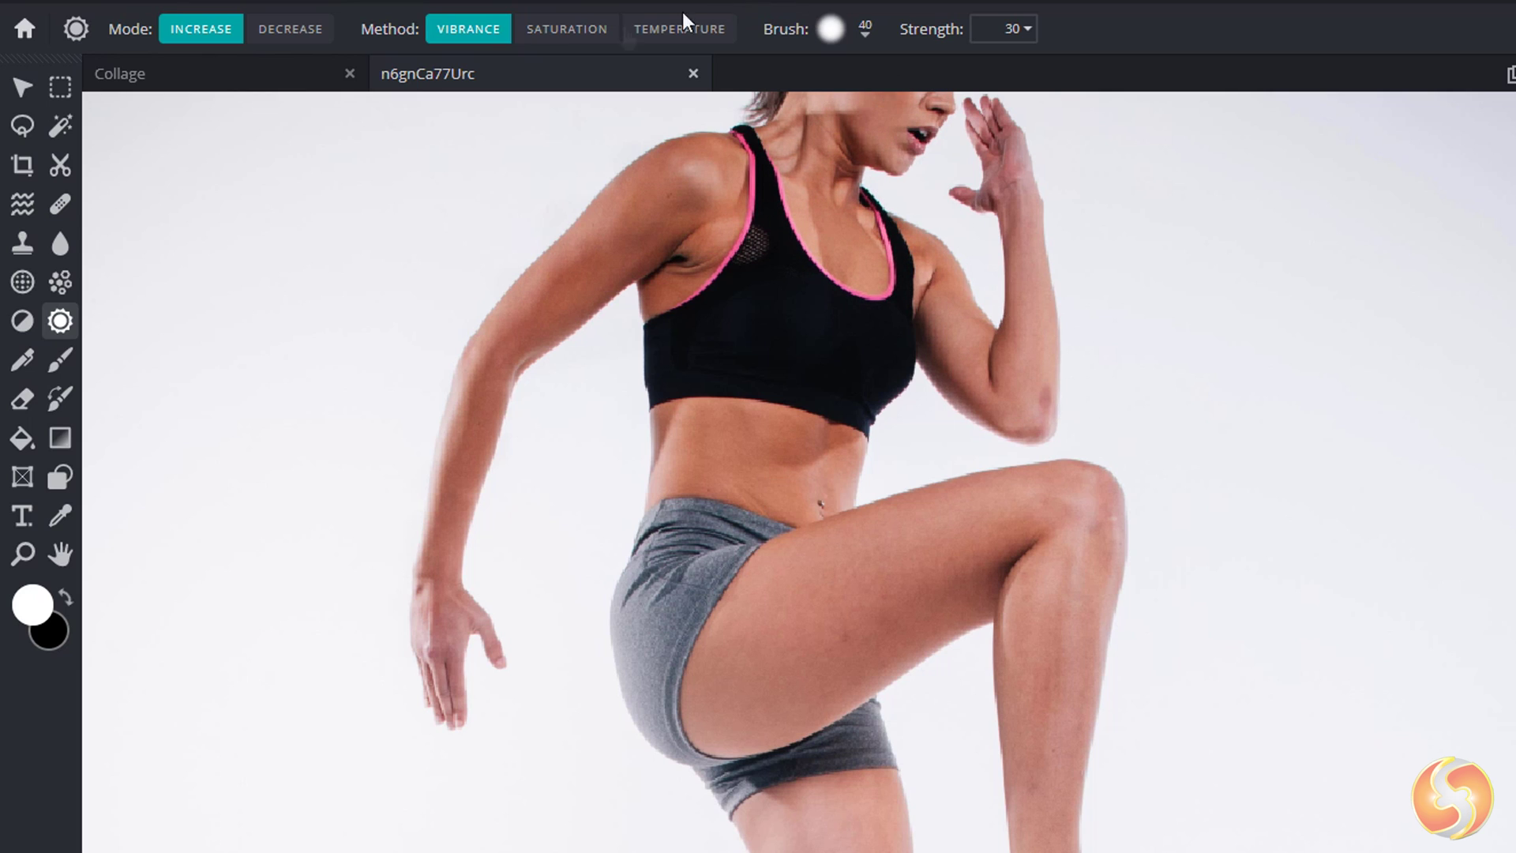
Step: Set the sponge to decrease temperature with a larger, slightly softer brush of size 50
click(575, 29)
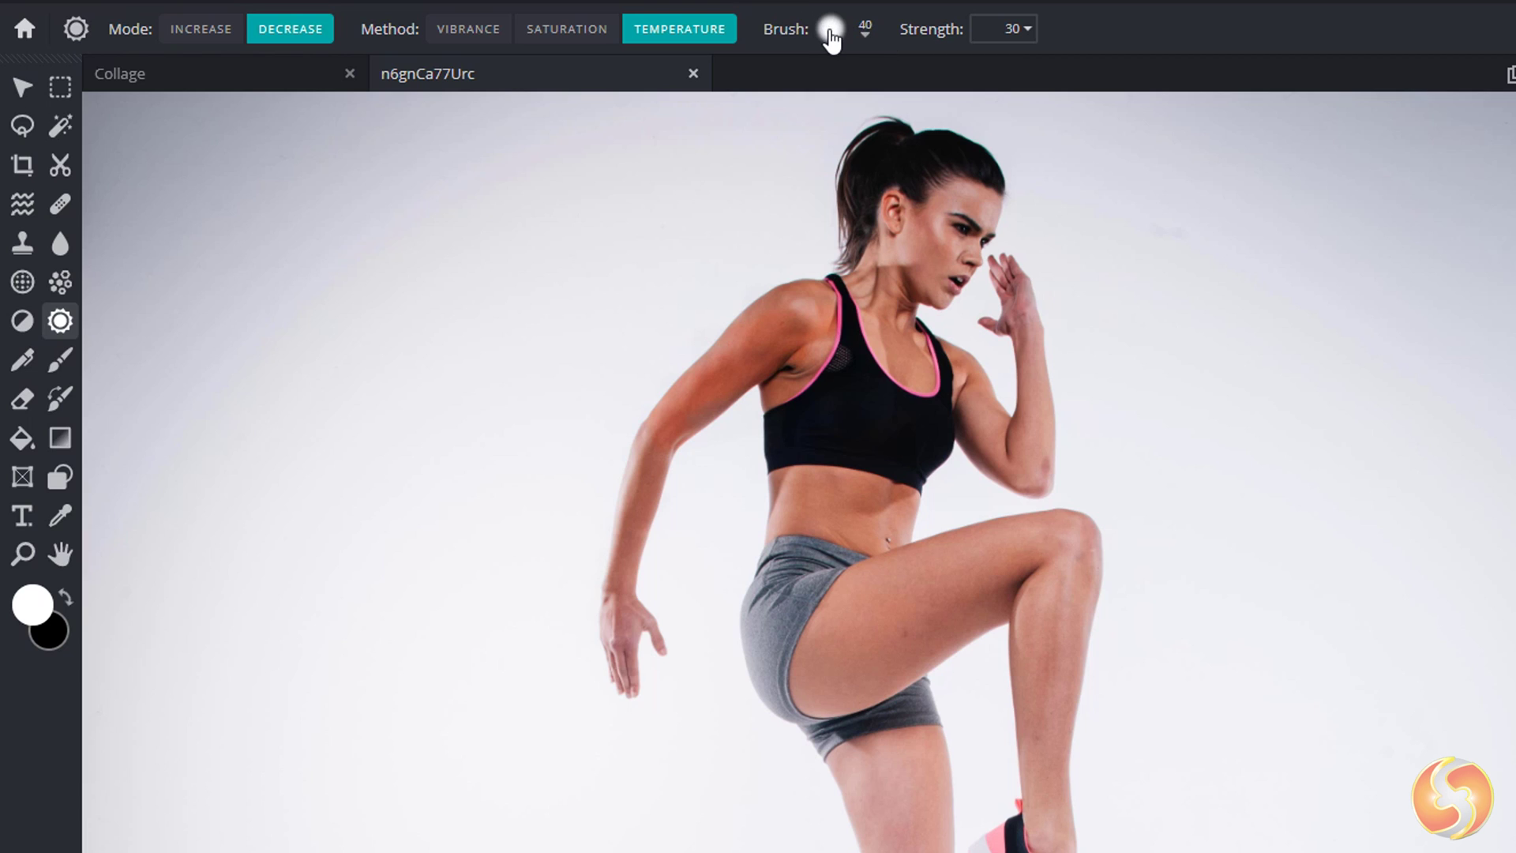
click(830, 31)
drag(873, 112, 898, 112)
mouse_move(884, 174)
mouse_down()
mouse_move(993, 180)
mouse_move(873, 177)
mouse_move(912, 188)
mouse_up()
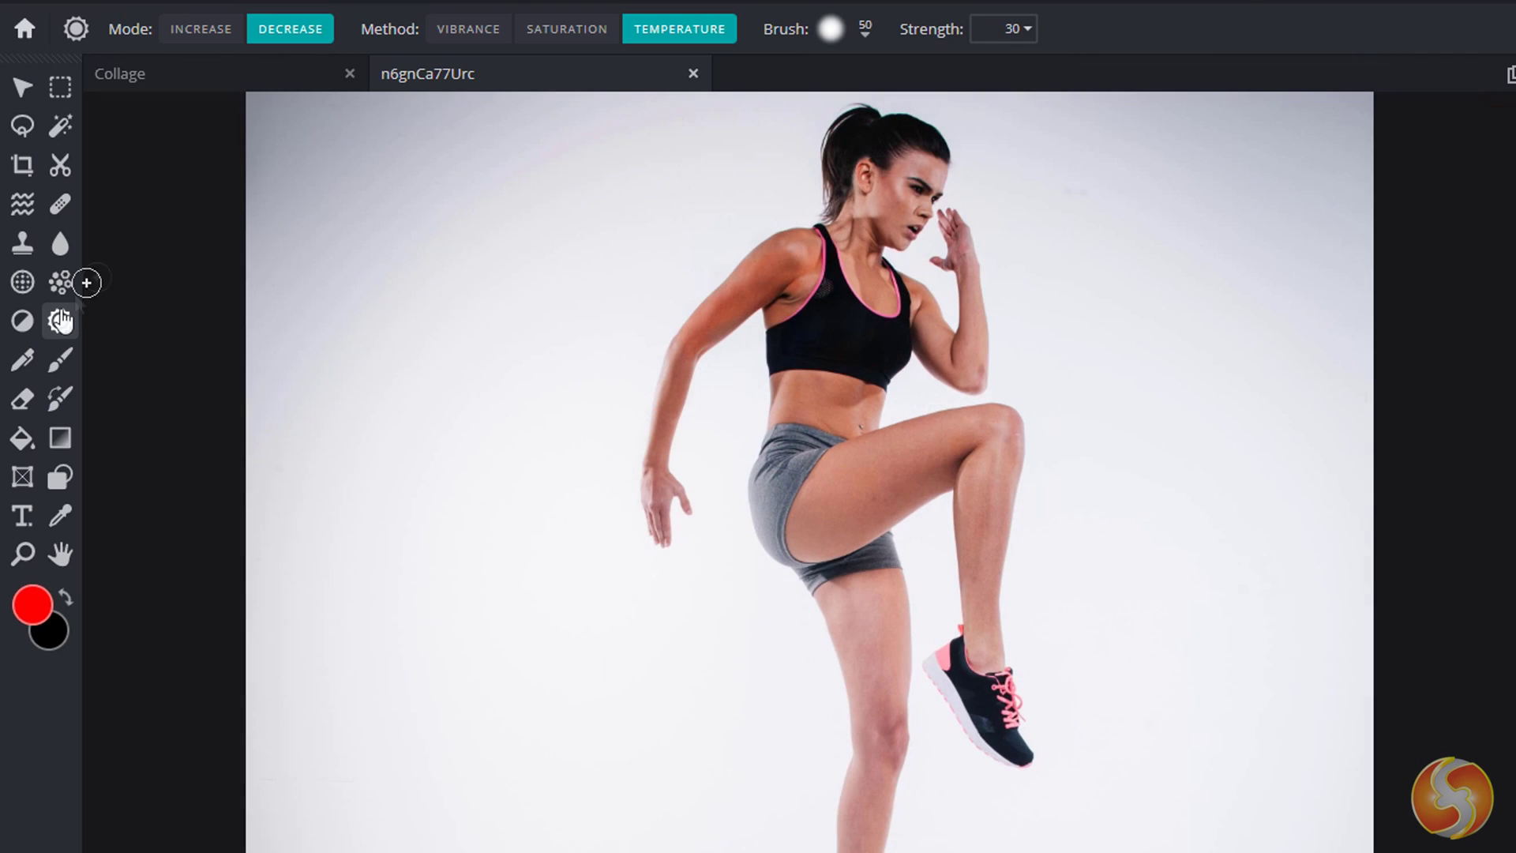
Step: Draw a red sketchy pen loop and a thick red brush curl right of the face
click(24, 361)
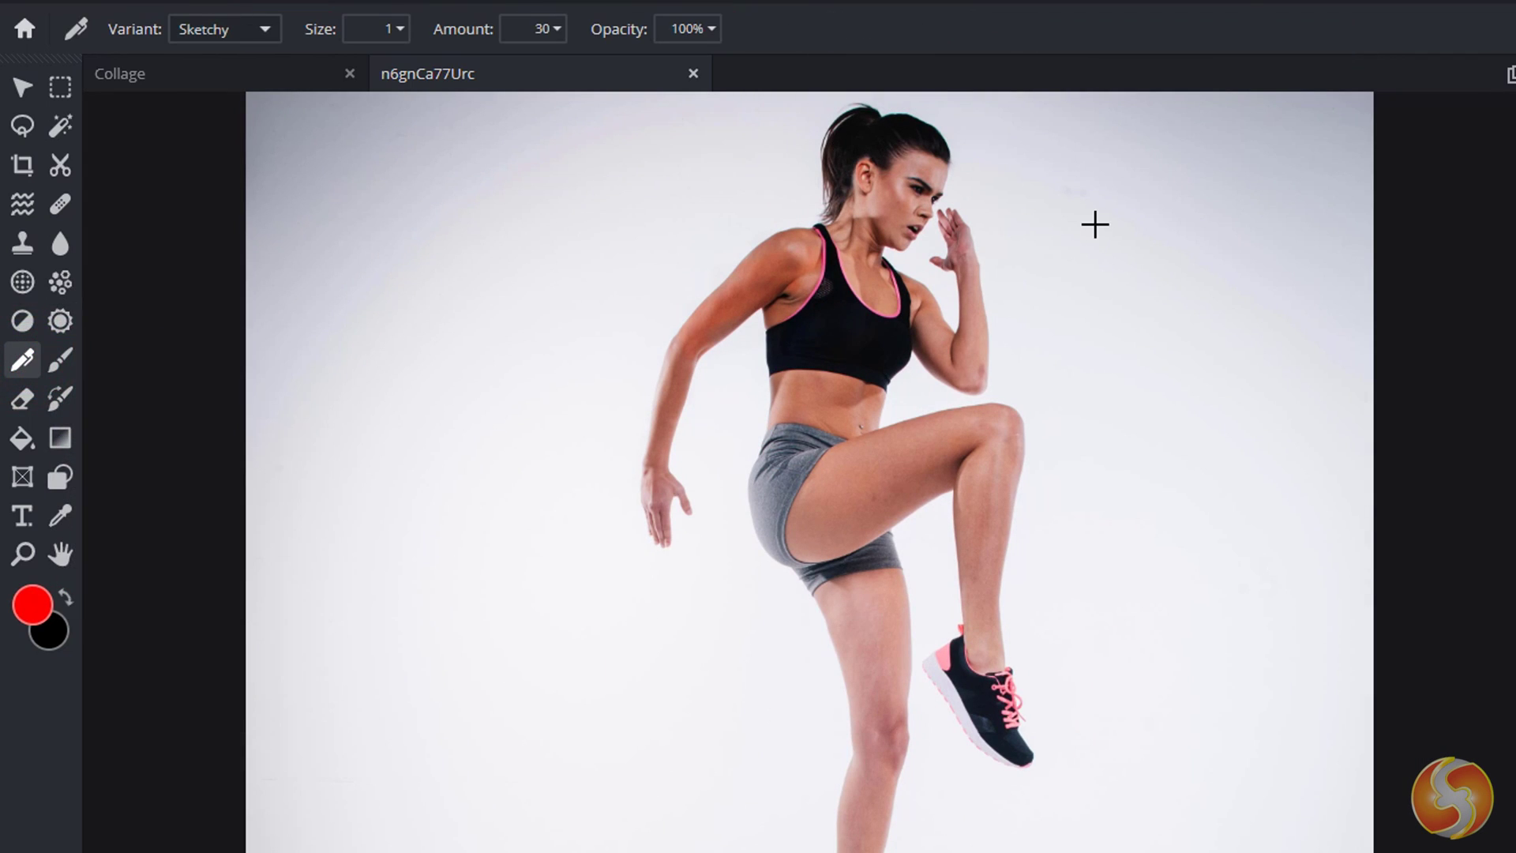
drag(1109, 221, 1267, 263)
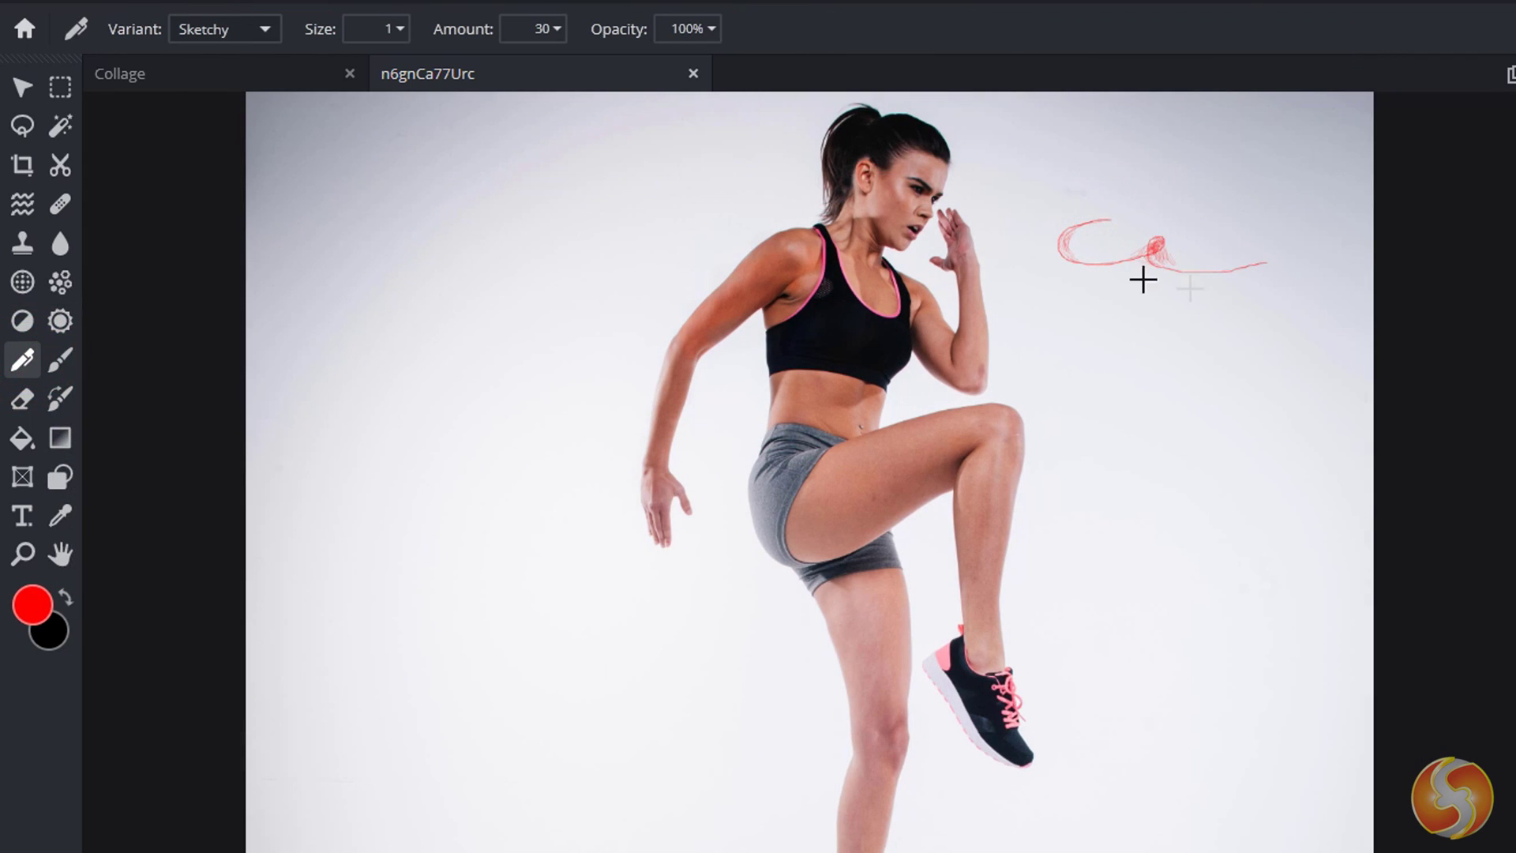
click(59, 363)
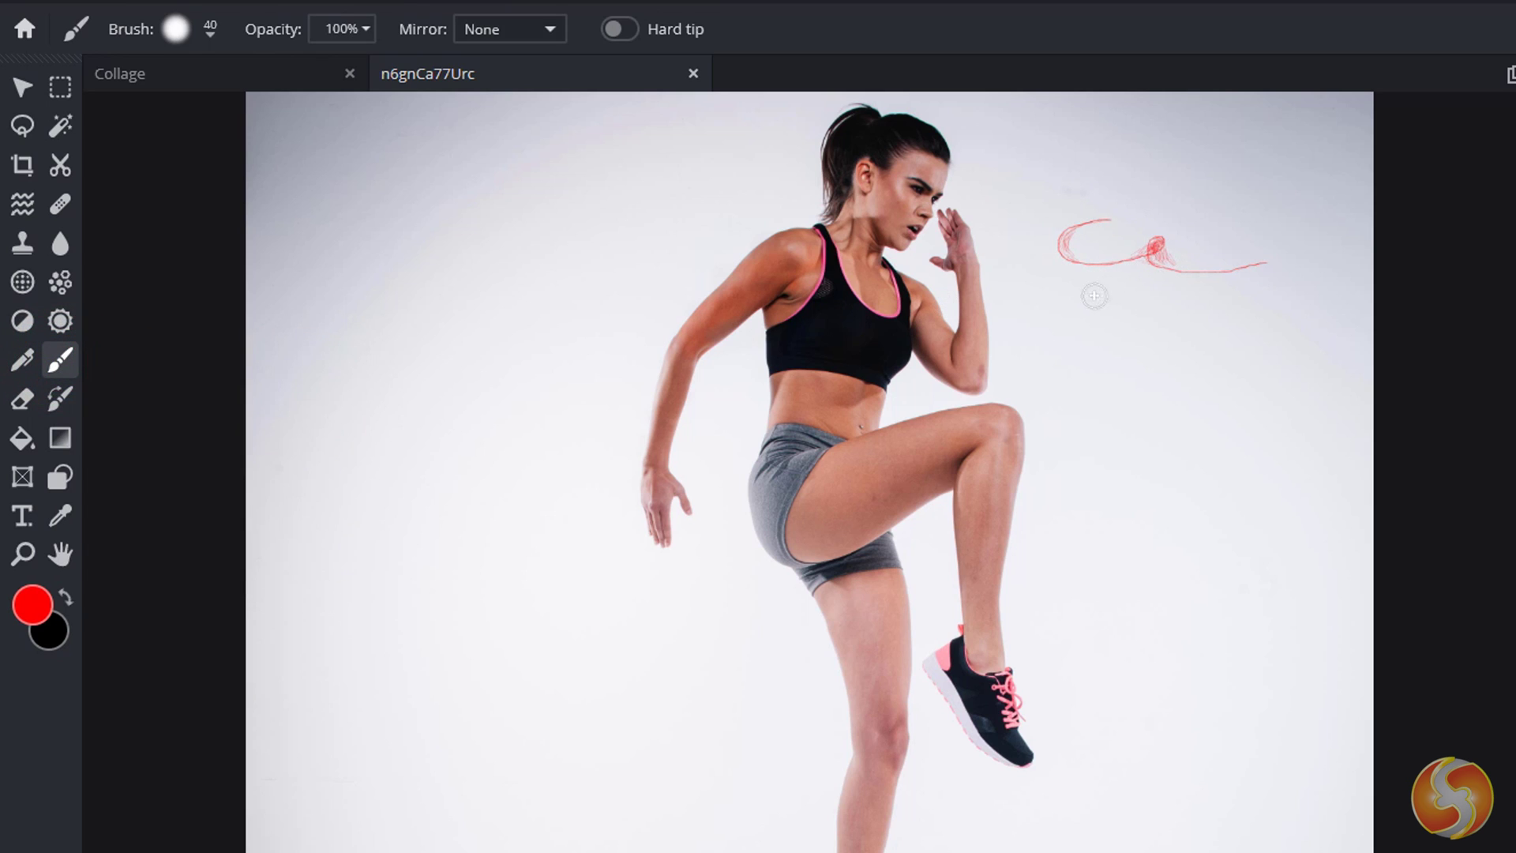
drag(1062, 298, 1239, 353)
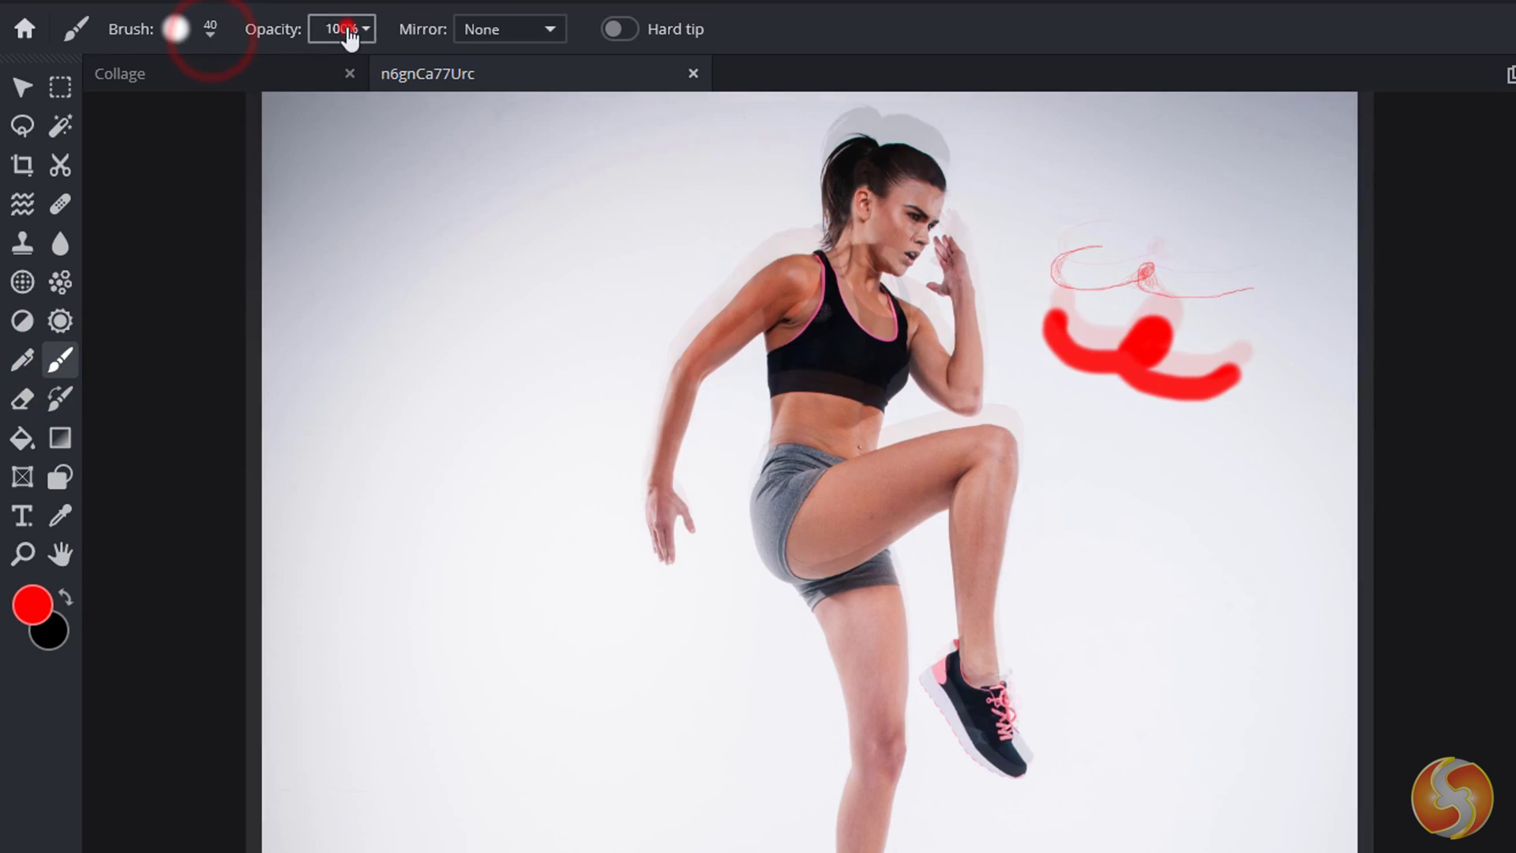
Step: Leave Mirror off, set the paint colour to teal #16B79A, and paint a teal stroke
click(547, 29)
click(547, 32)
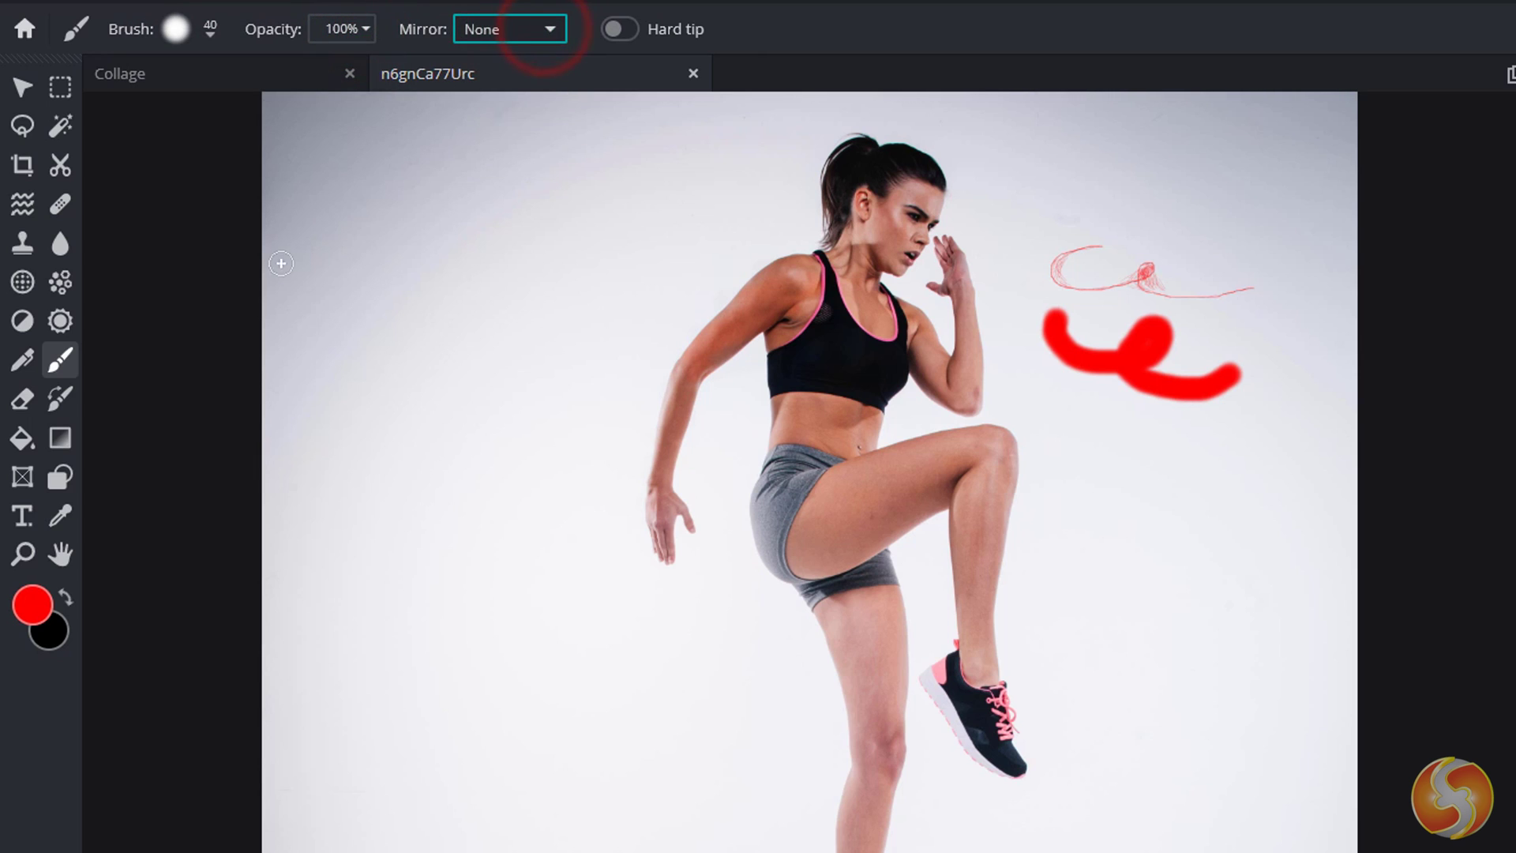
click(34, 620)
click(975, 439)
click(908, 372)
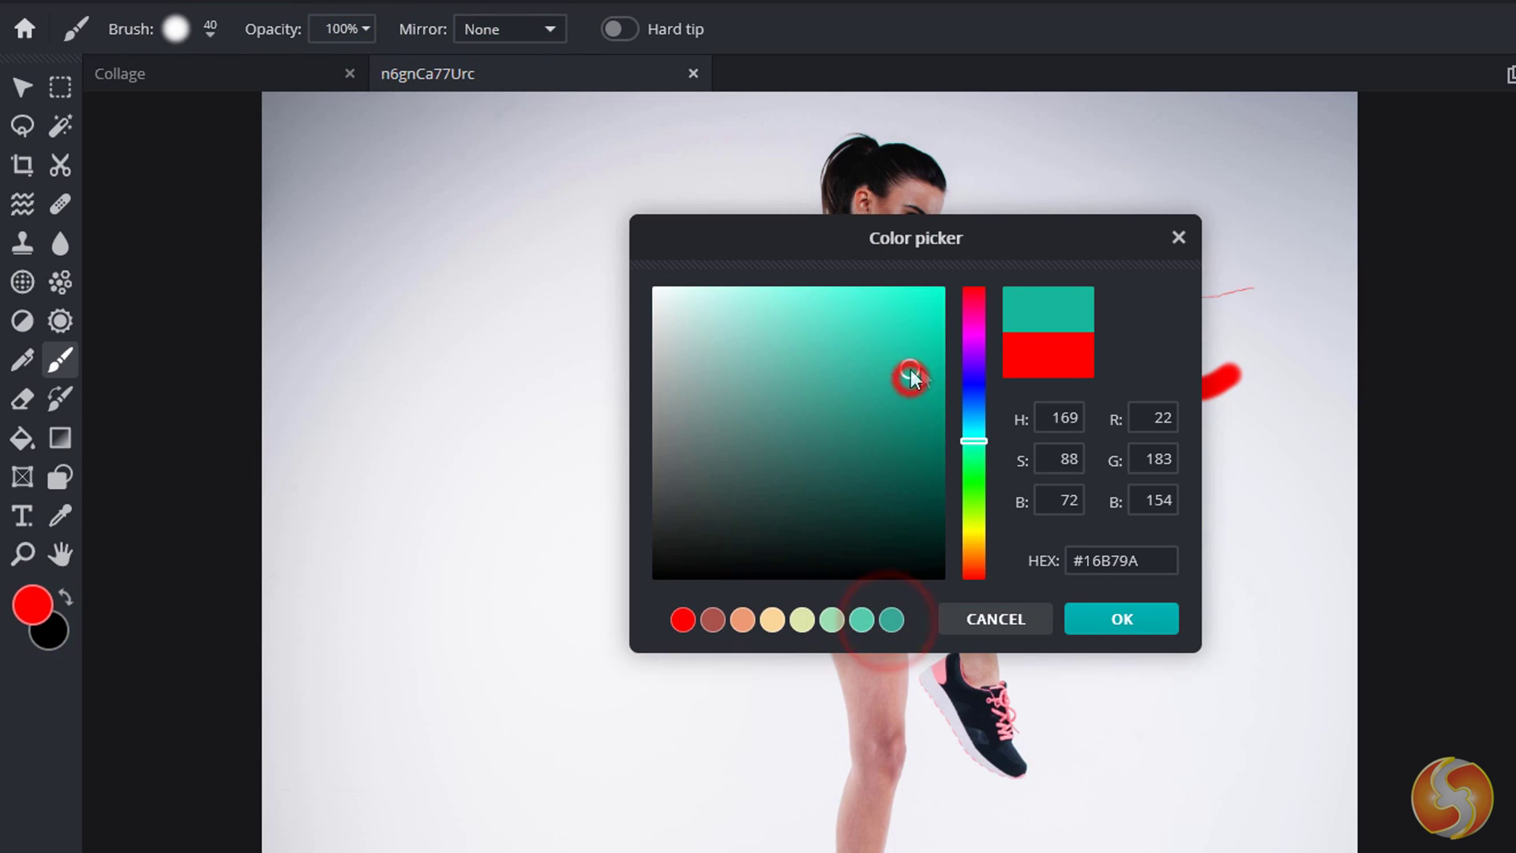
click(1121, 617)
mouse_move(1109, 401)
mouse_down()
mouse_move(1131, 458)
mouse_move(1286, 515)
mouse_up()
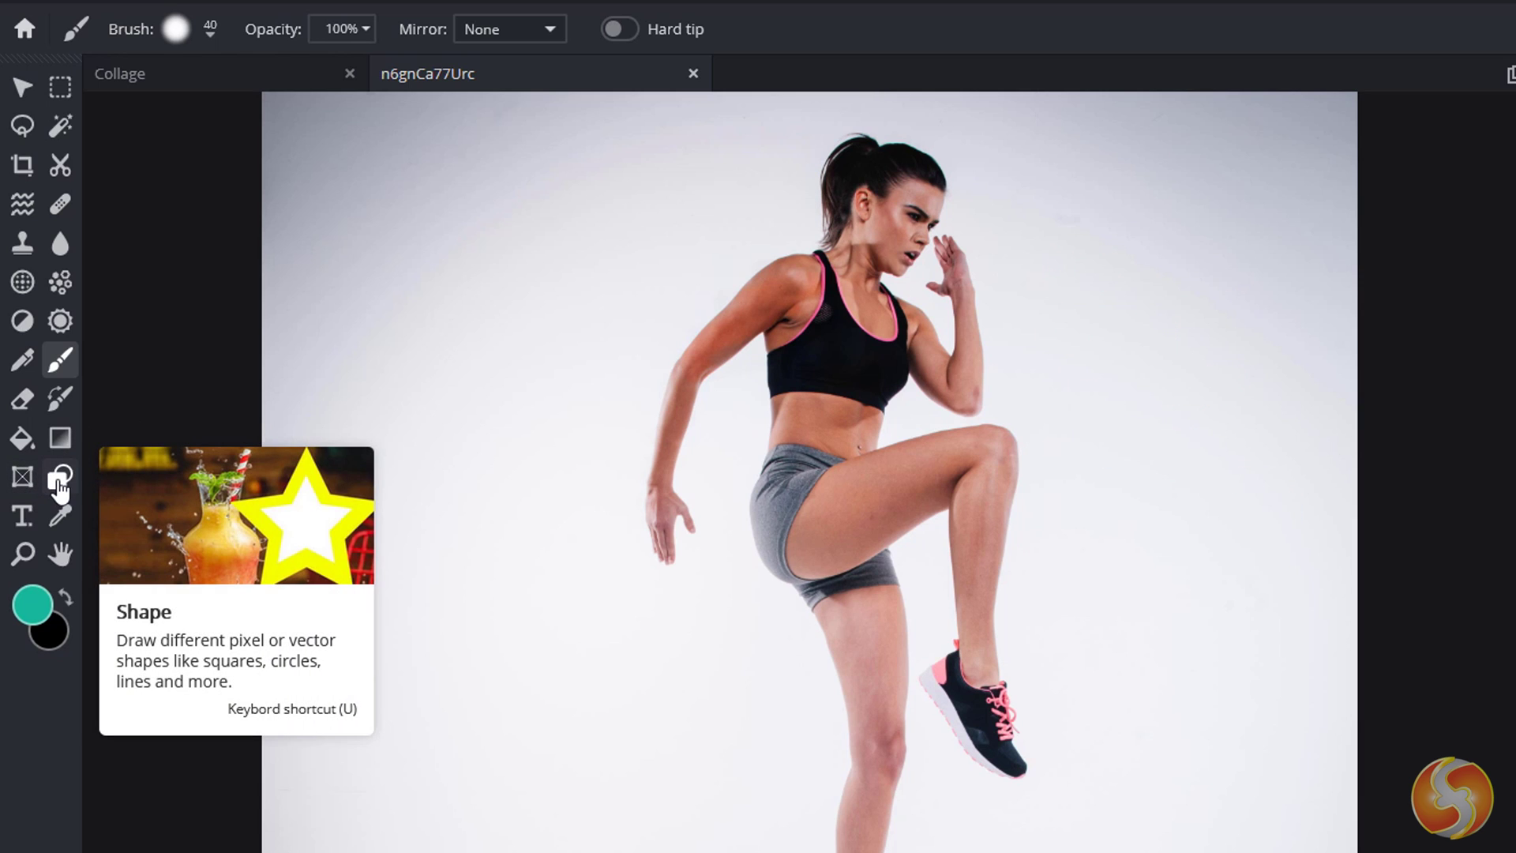
Step: Draw a white-filled circle with an outline in the photo's upper right
click(60, 479)
drag(1141, 333, 1261, 207)
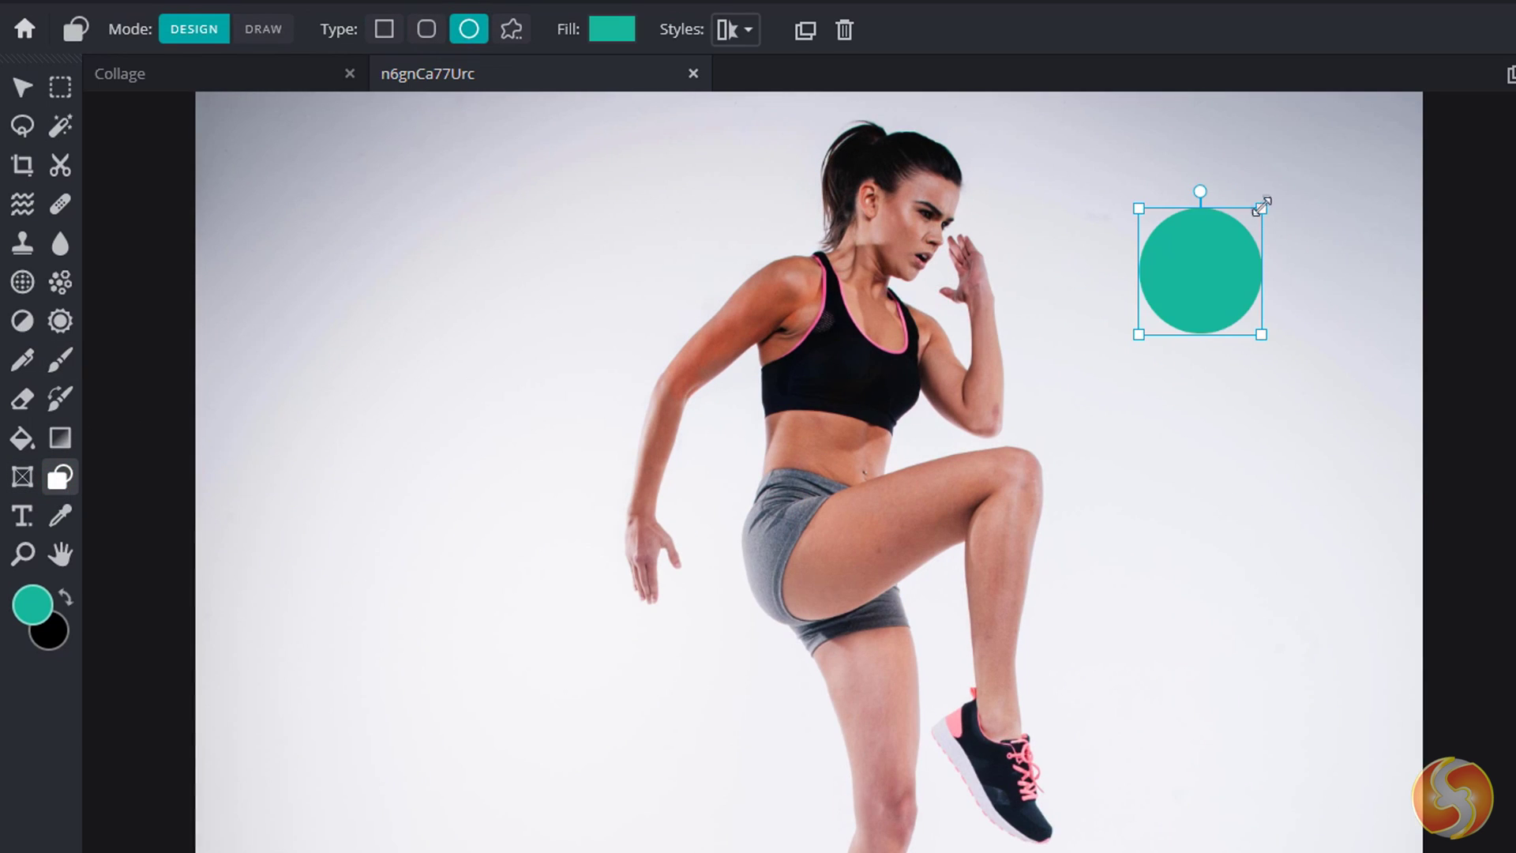
click(622, 47)
click(440, 161)
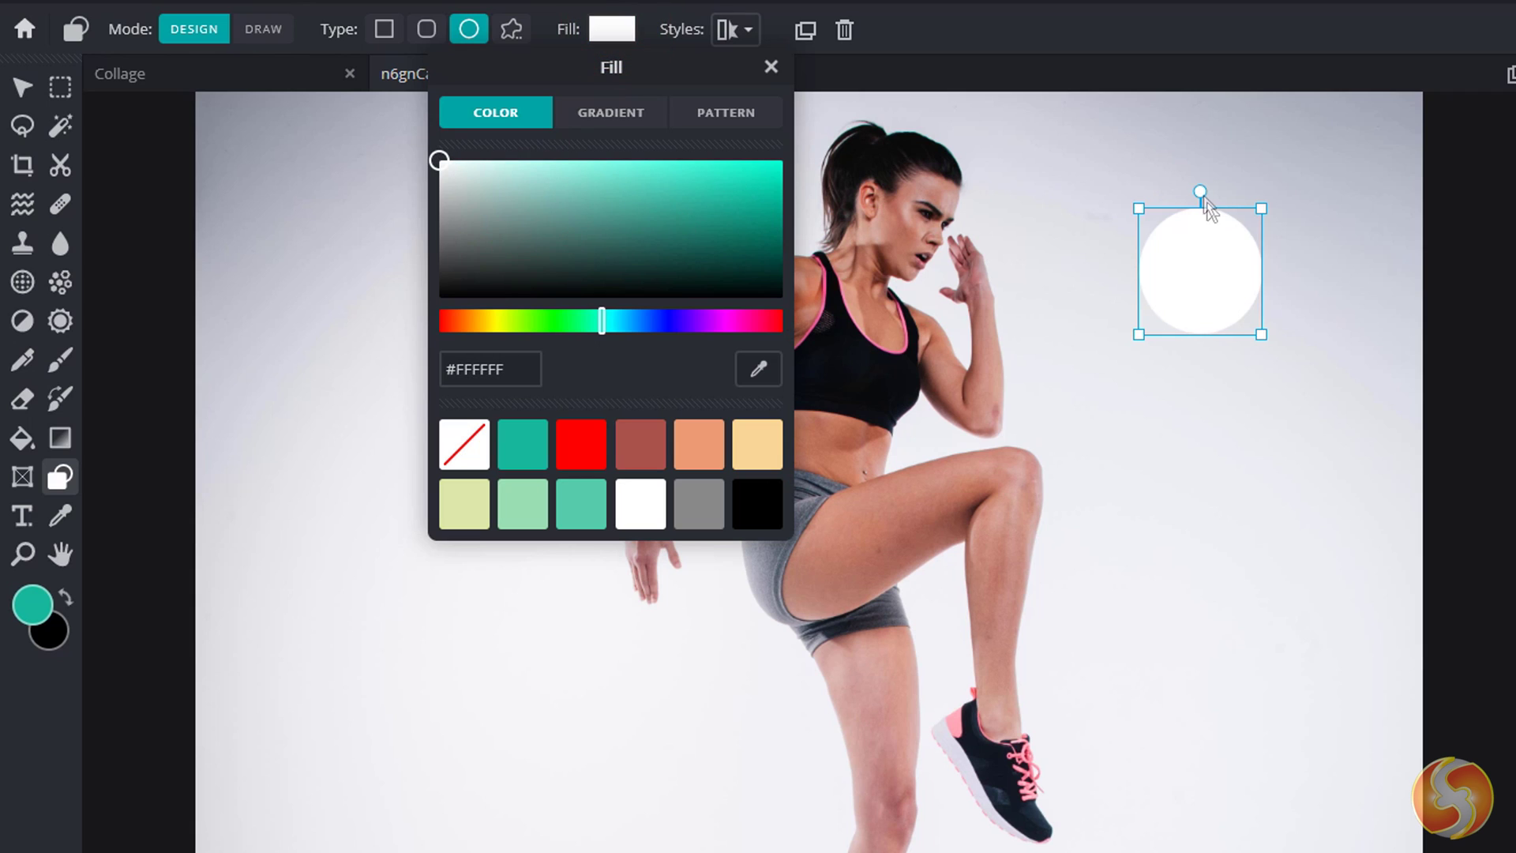
click(746, 31)
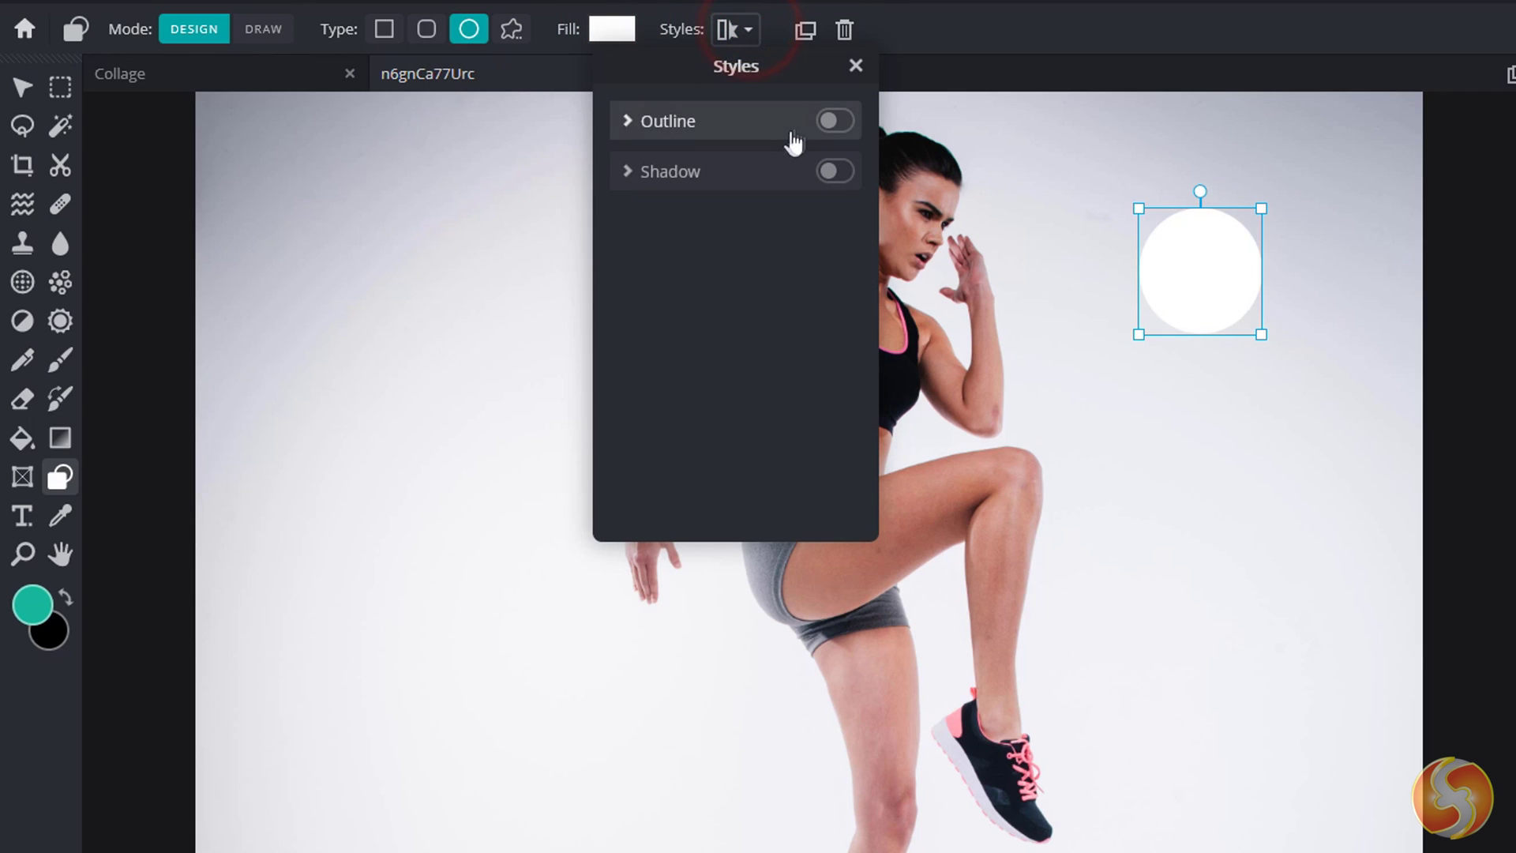
click(826, 122)
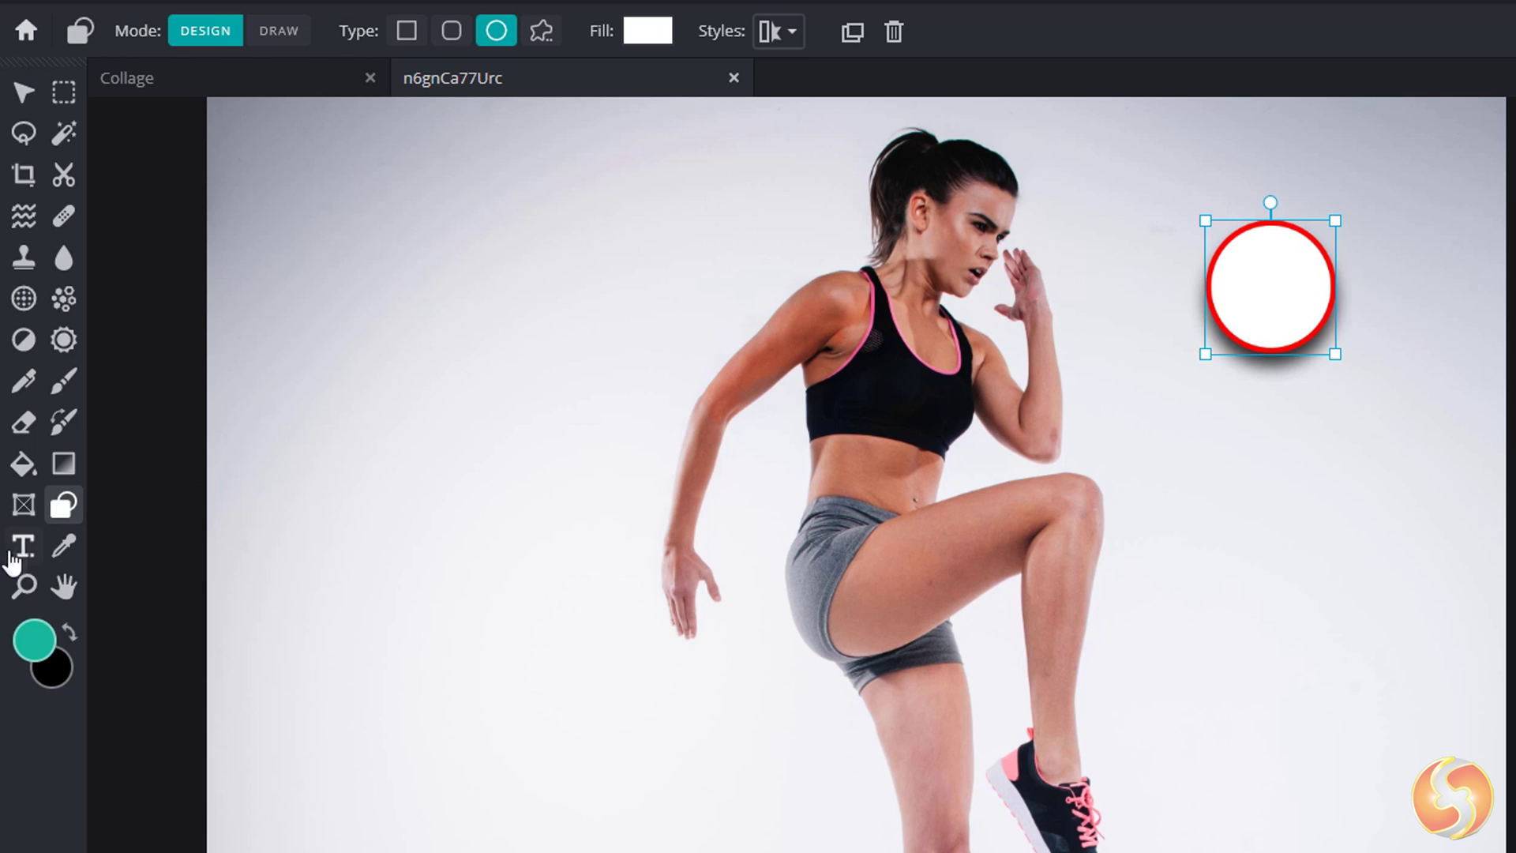
Step: Add the text 'Sport' at the upper left and try the Verdana font
click(23, 553)
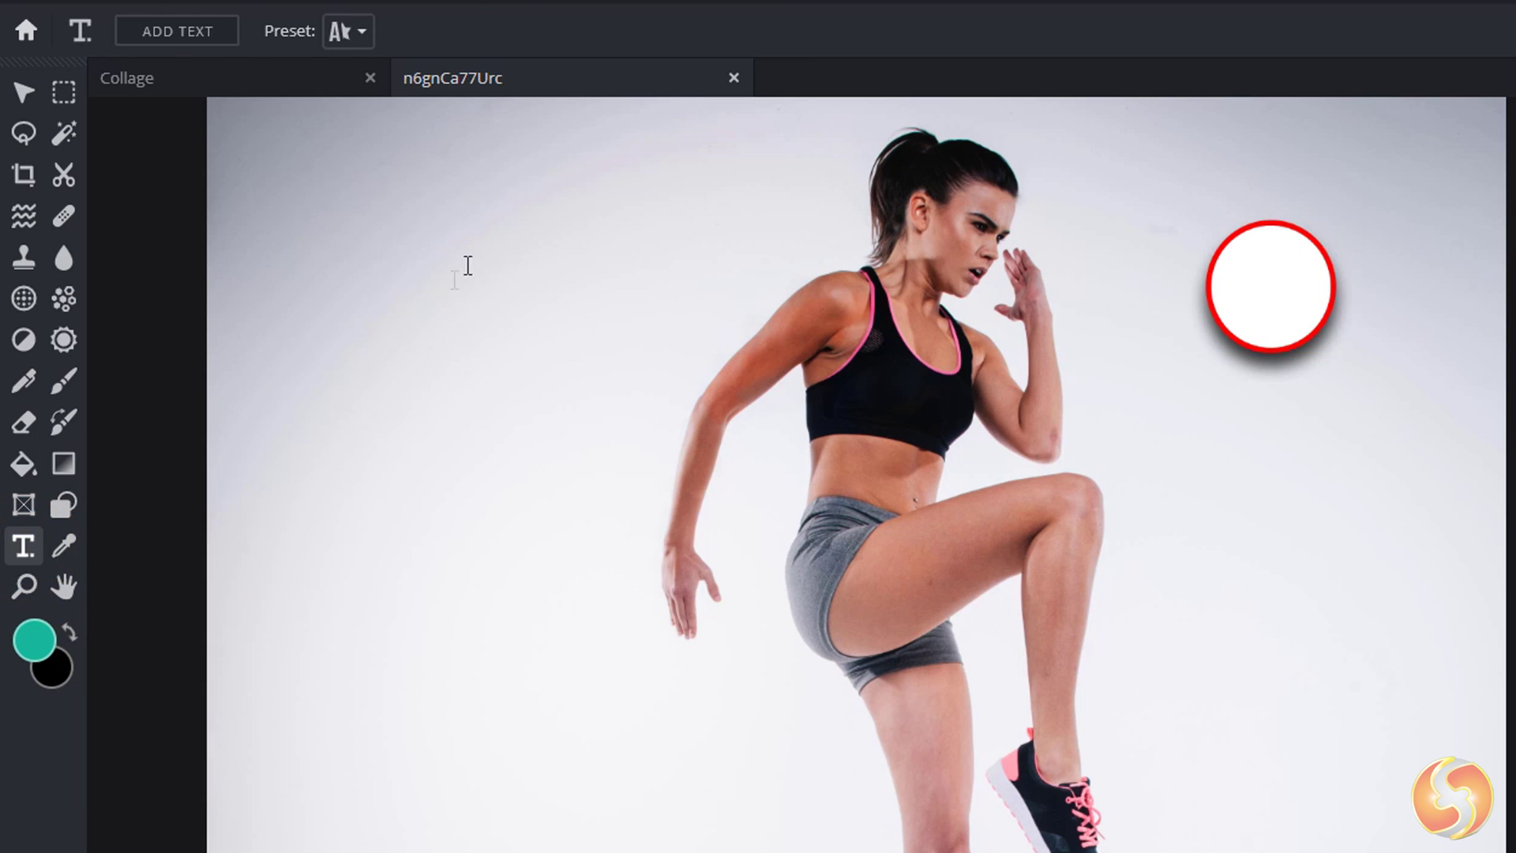
drag(339, 170, 718, 354)
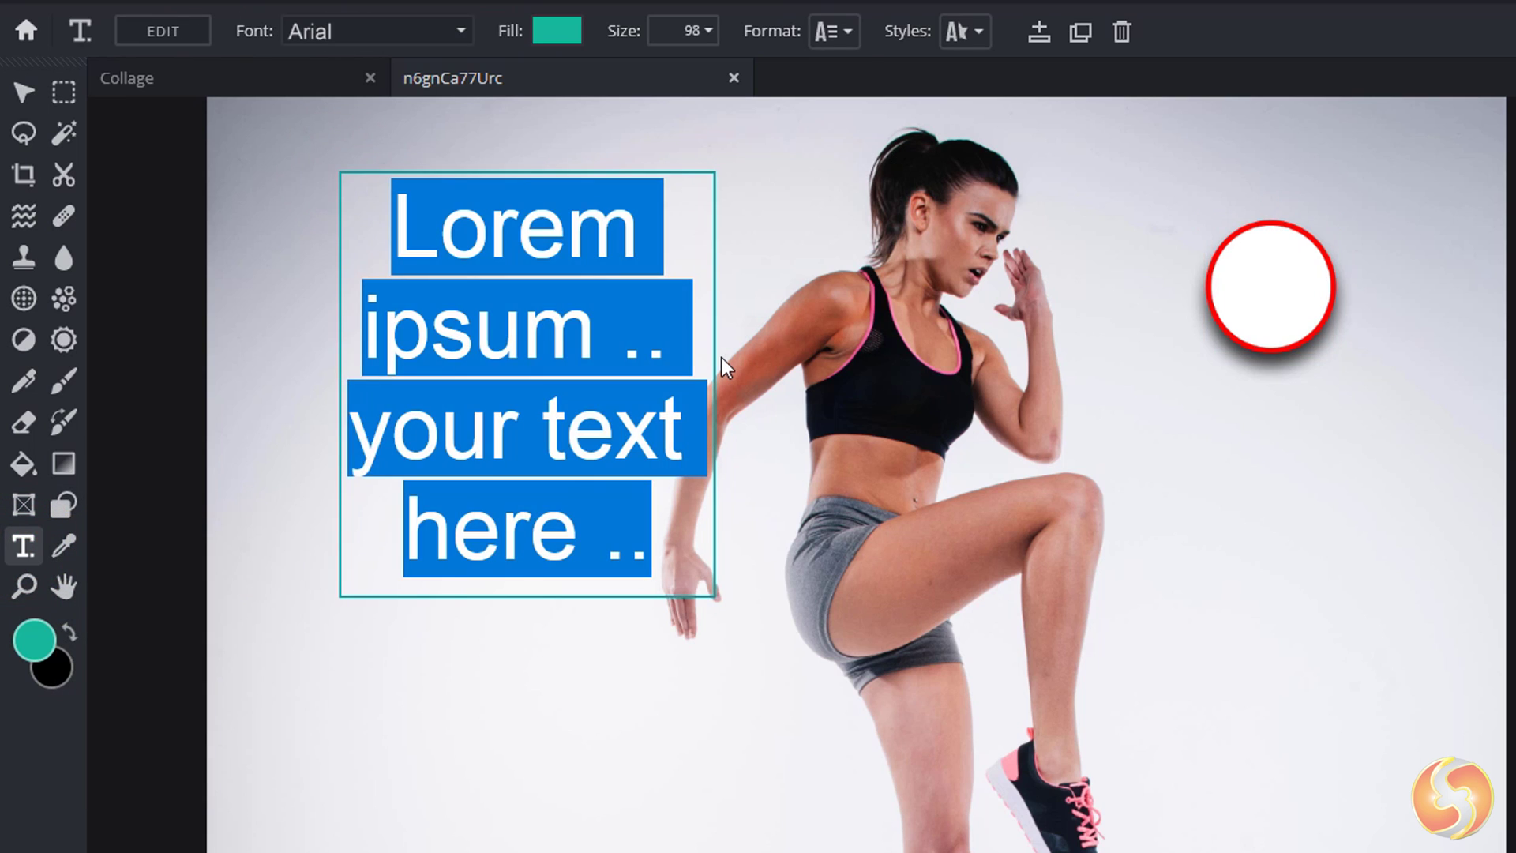
text(Sport)
key(ctrl+a)
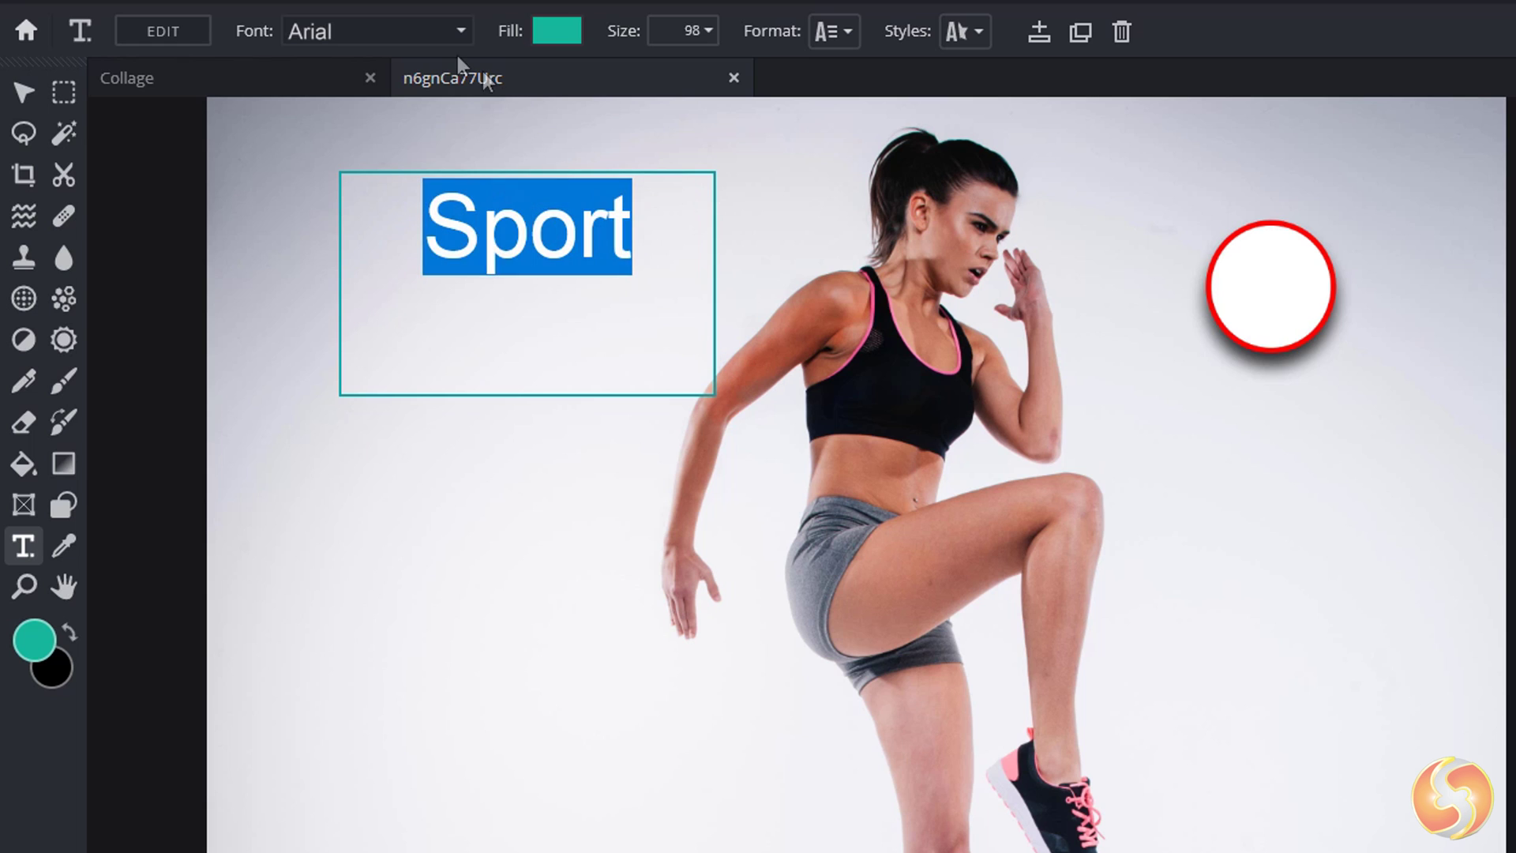
click(442, 36)
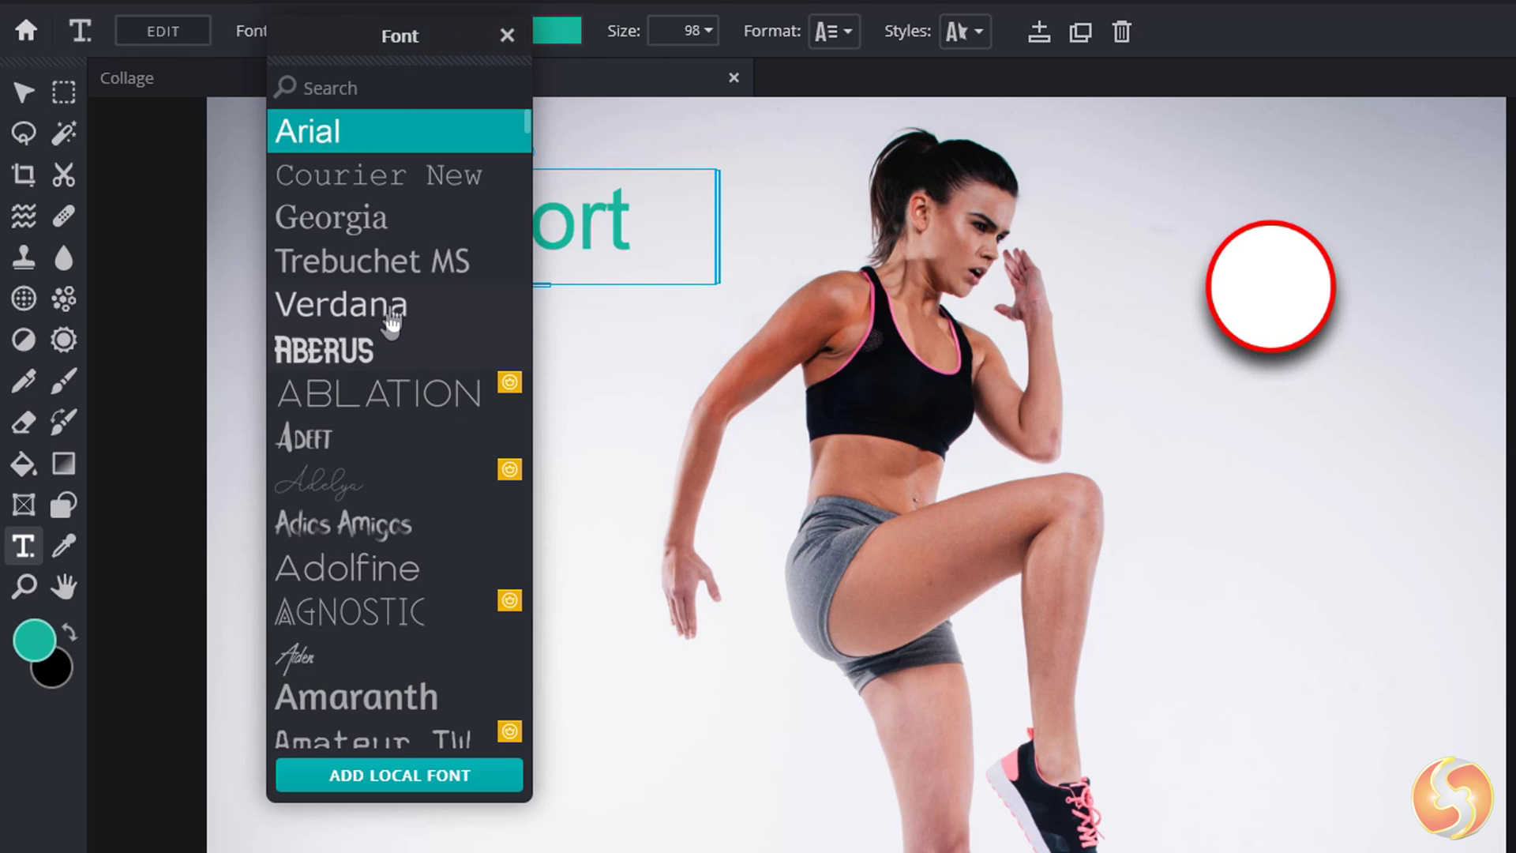
click(391, 310)
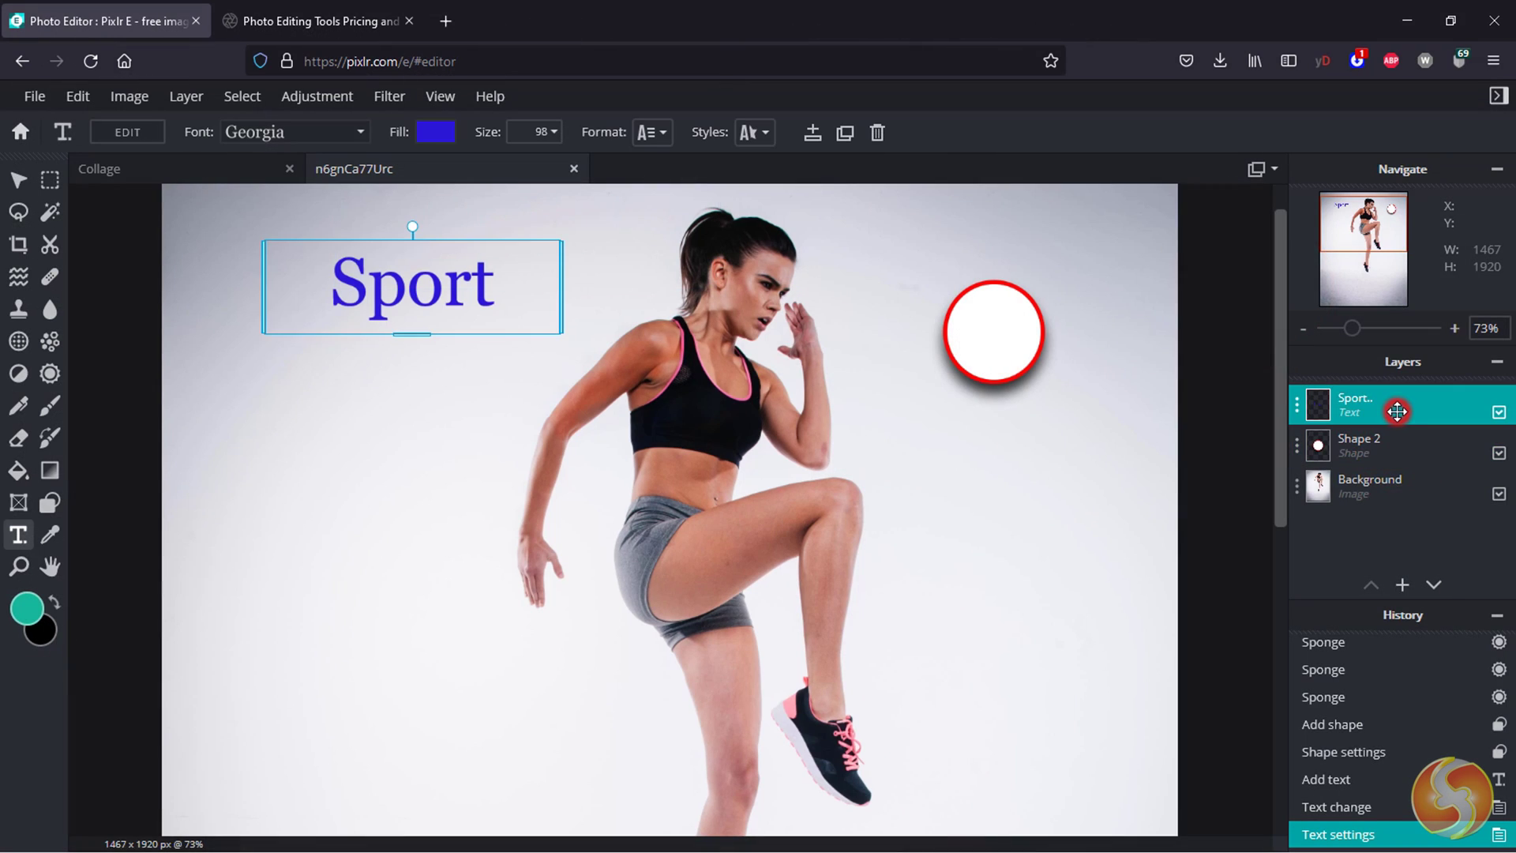
Step: Move and shrink the white circle, then rotate the Sport text counter-clockwise
click(1399, 434)
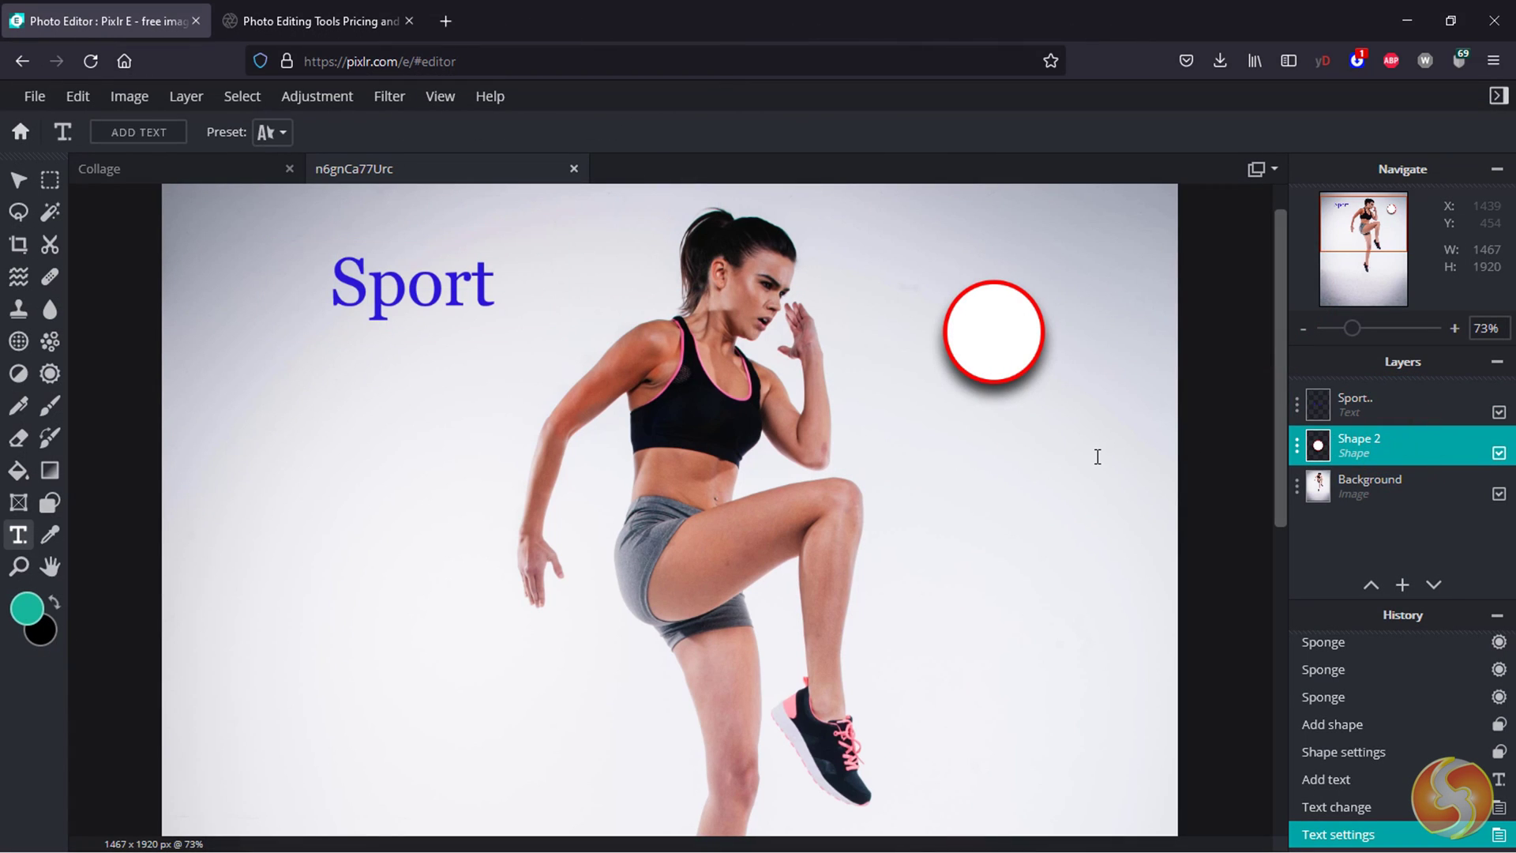
click(19, 183)
drag(986, 315, 1004, 372)
drag(1070, 298, 1042, 286)
click(395, 286)
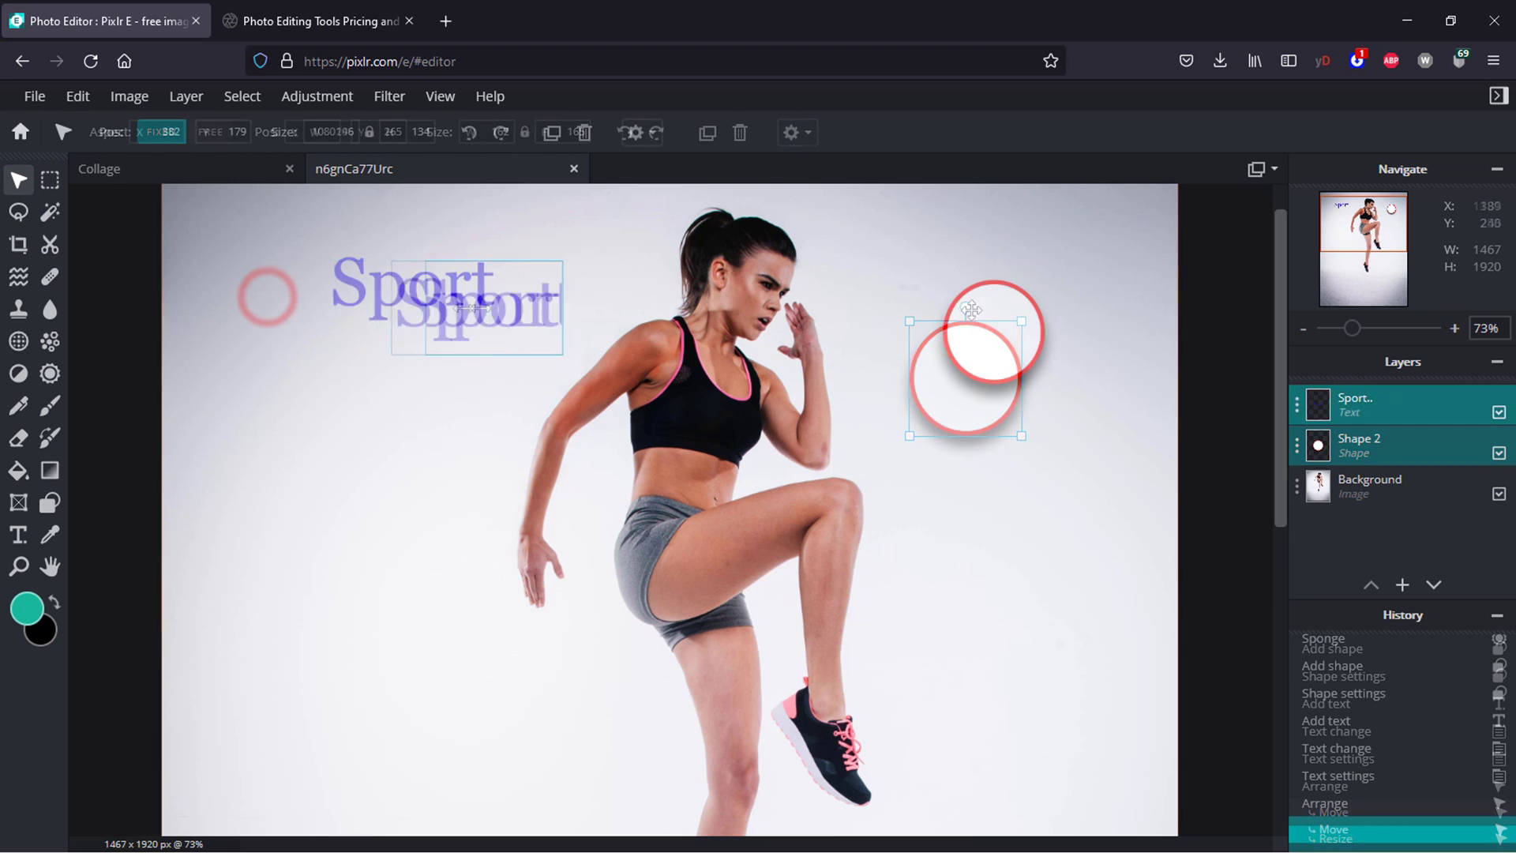
mouse_move(457, 244)
mouse_down()
mouse_move(360, 258)
mouse_move(456, 241)
mouse_up()
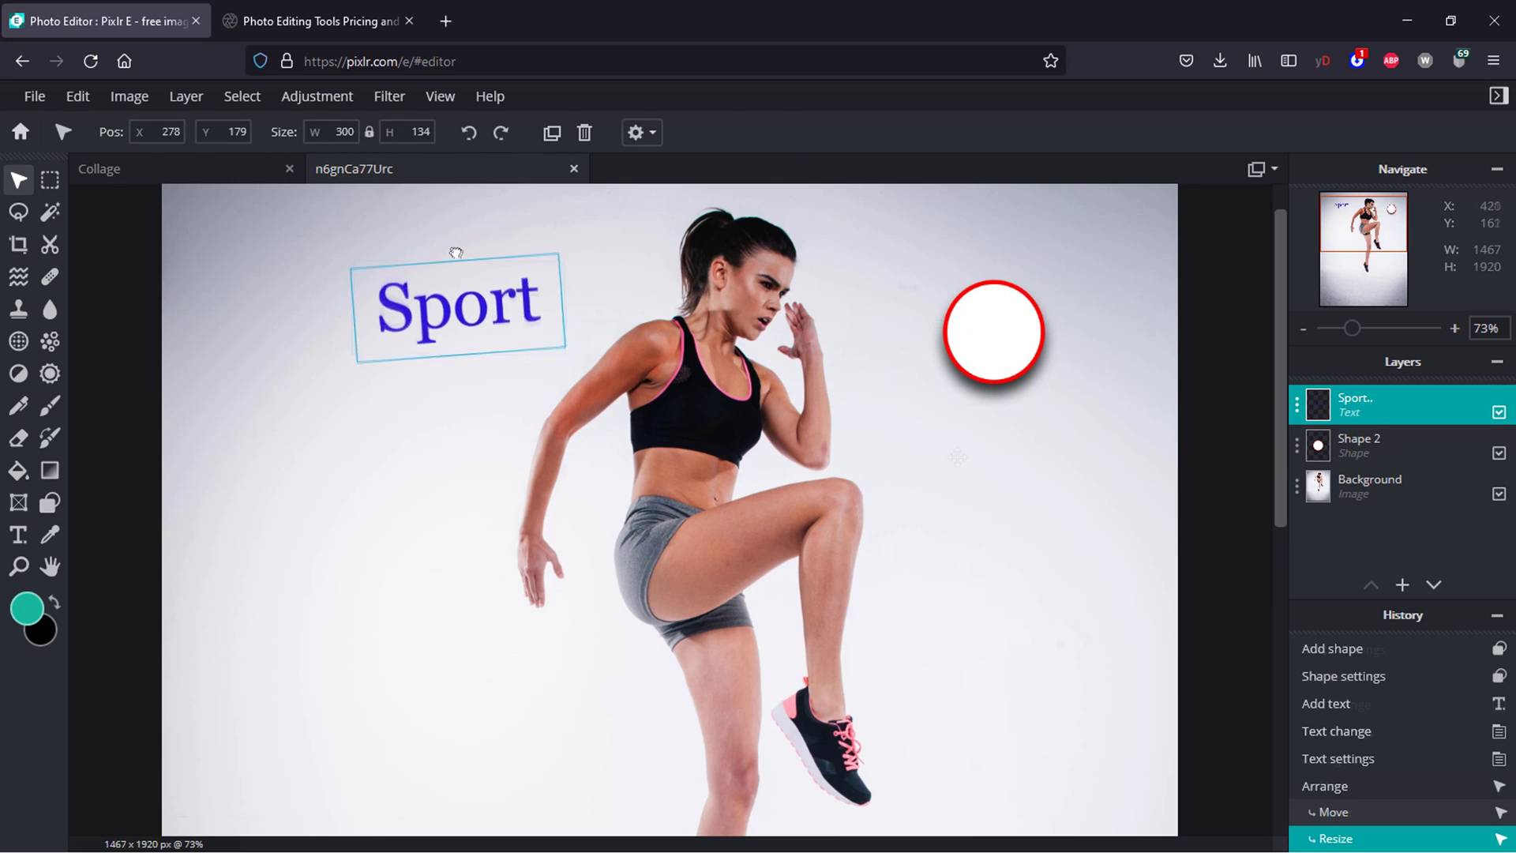
Step: Undo the transforms with Ctrl+Z and step back through History to the text change state
key(ctrl+z)
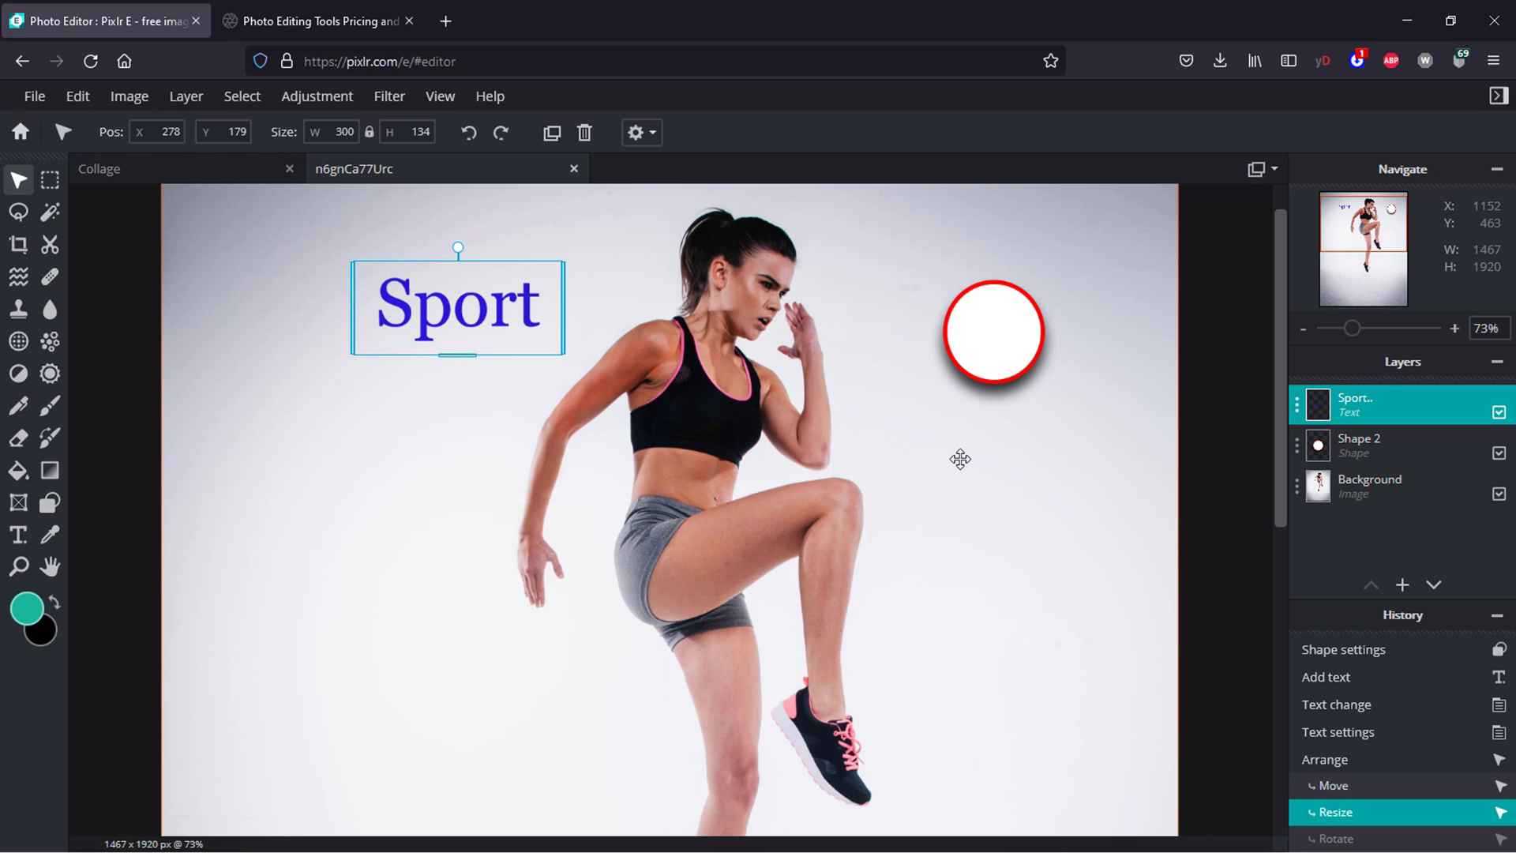
key(ctrl+z)
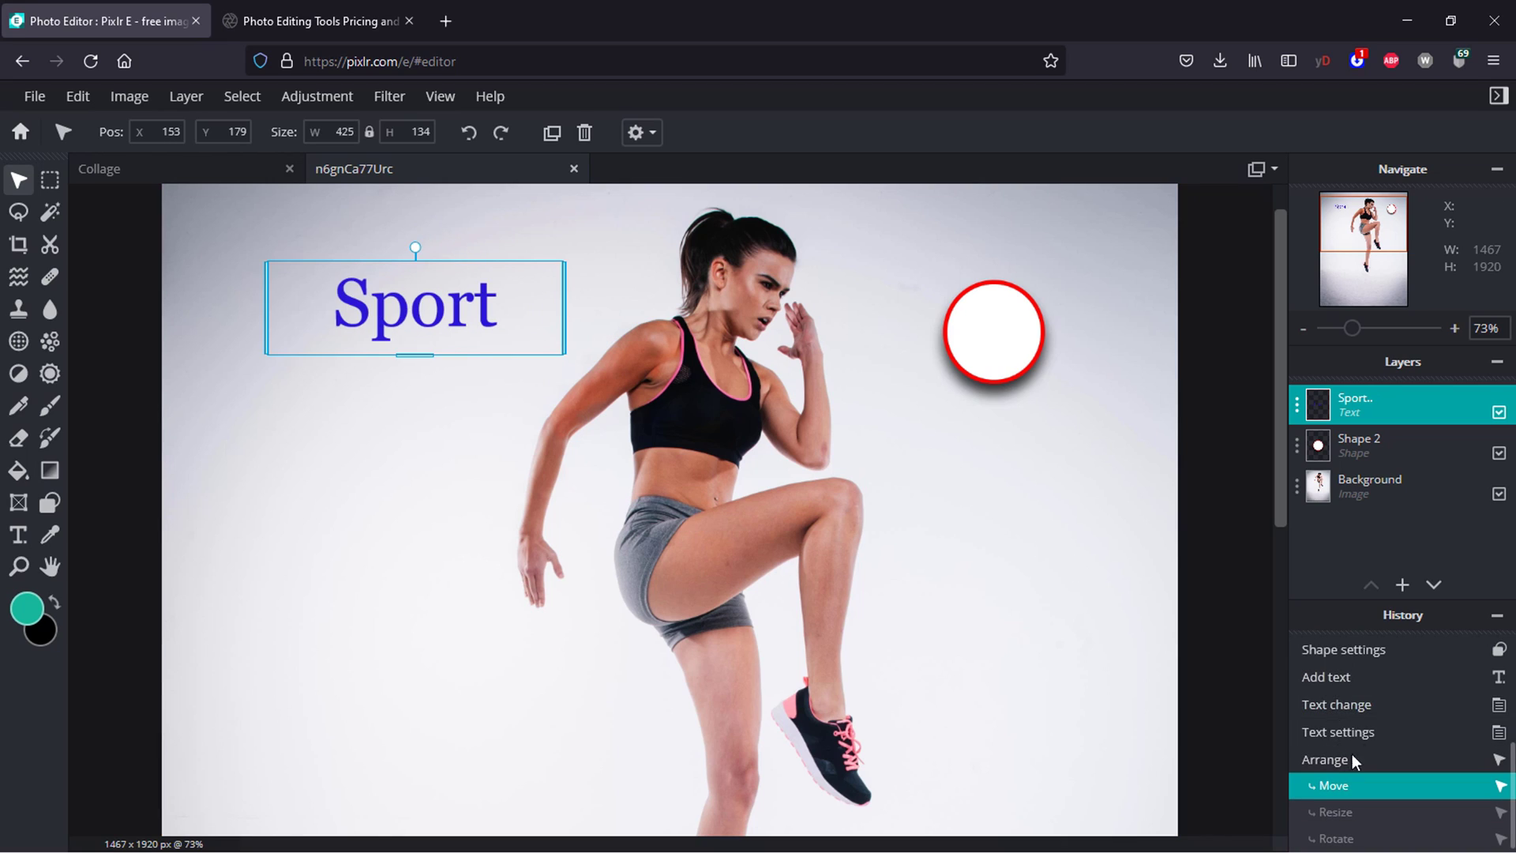
click(1387, 730)
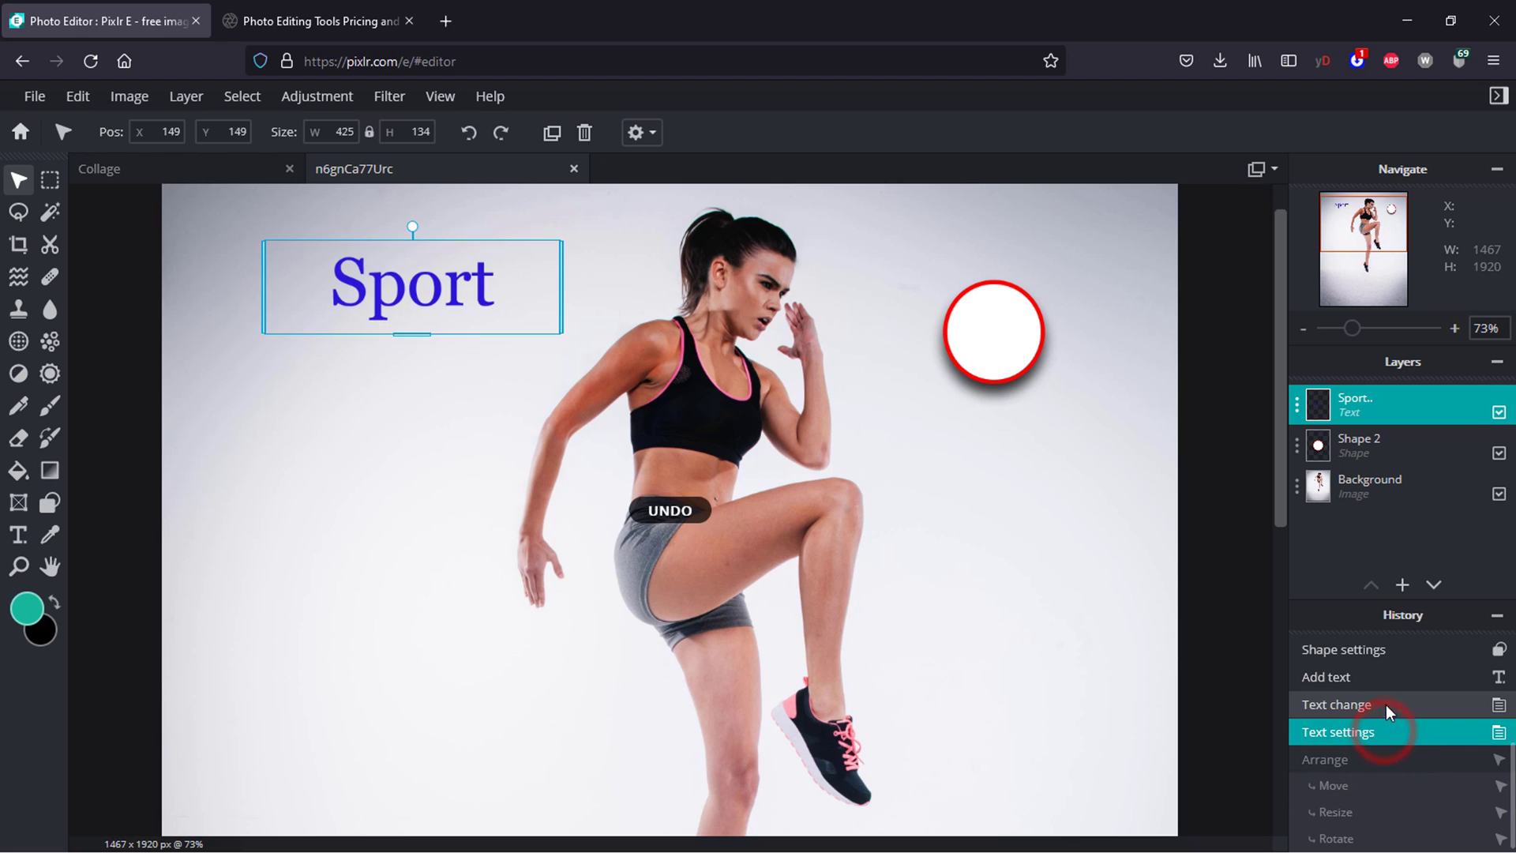
click(1387, 703)
click(1381, 676)
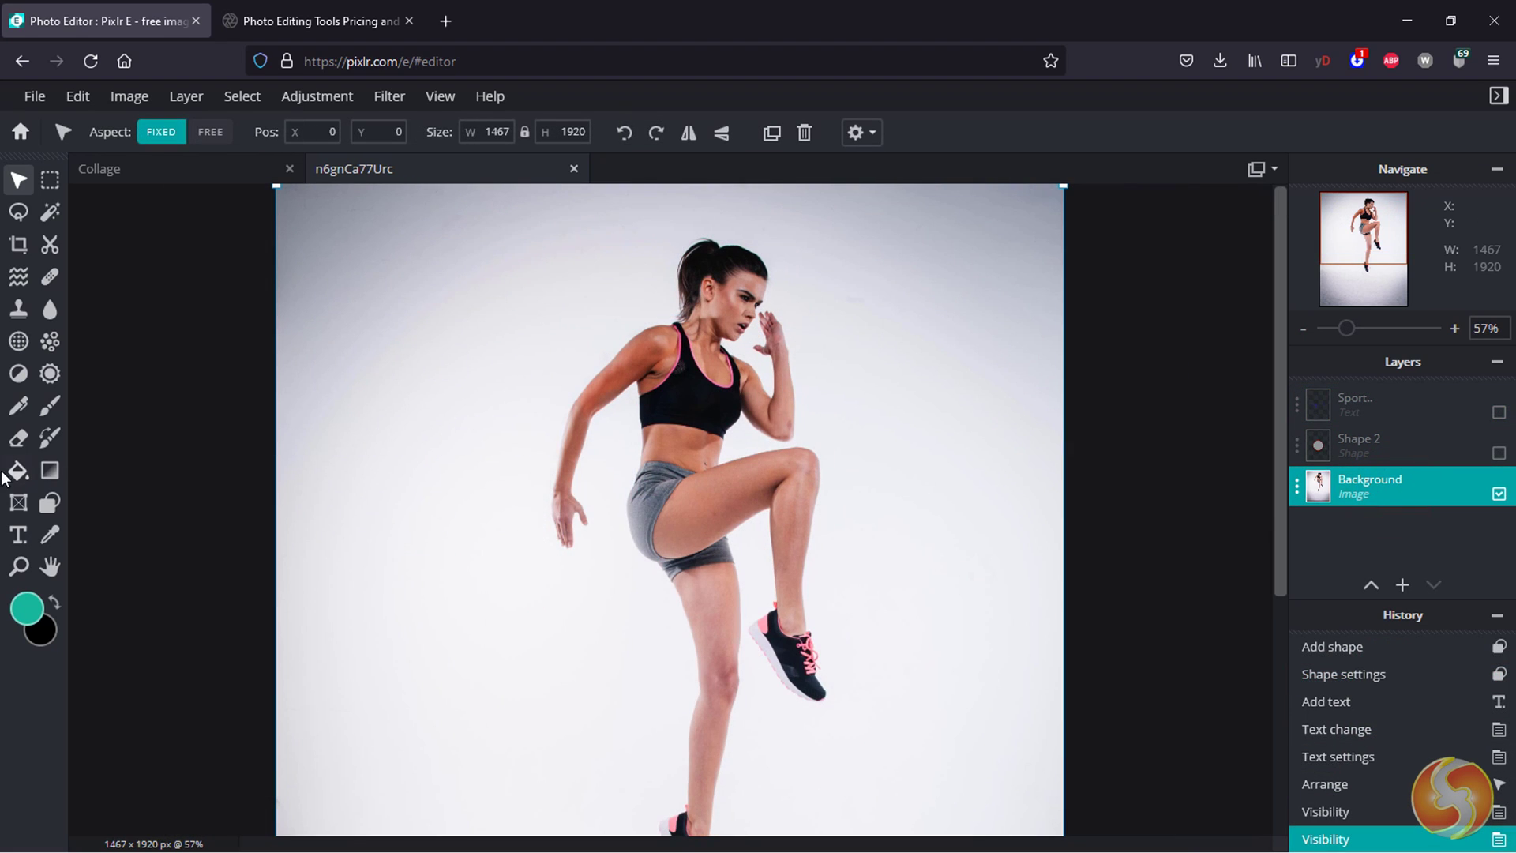
Step: Fill the photo background with a light yellow using the Paint Bucket
click(17, 471)
click(27, 608)
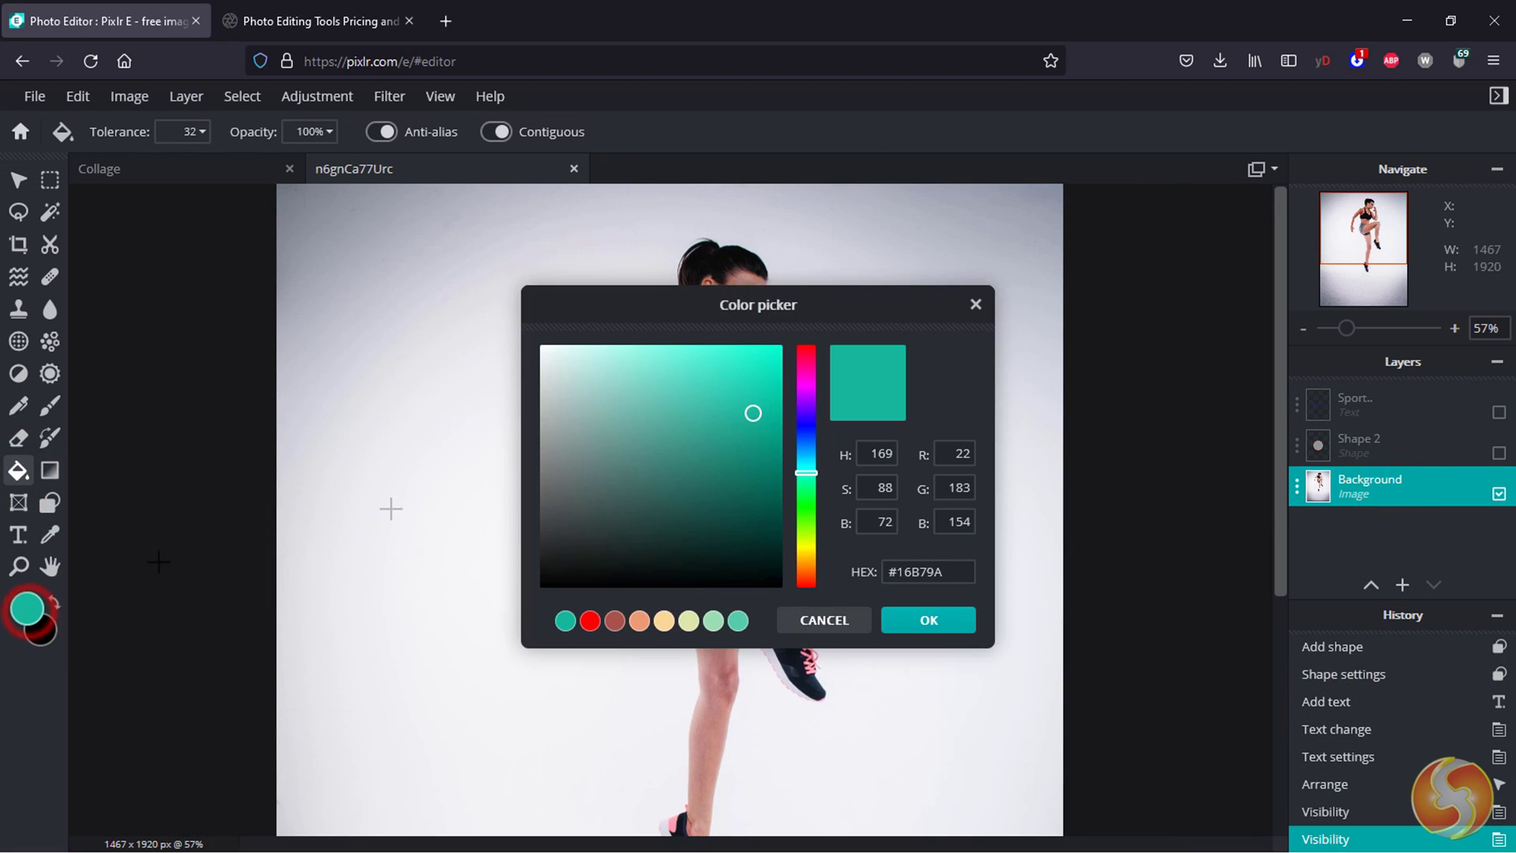
drag(805, 513, 805, 549)
click(694, 372)
click(963, 619)
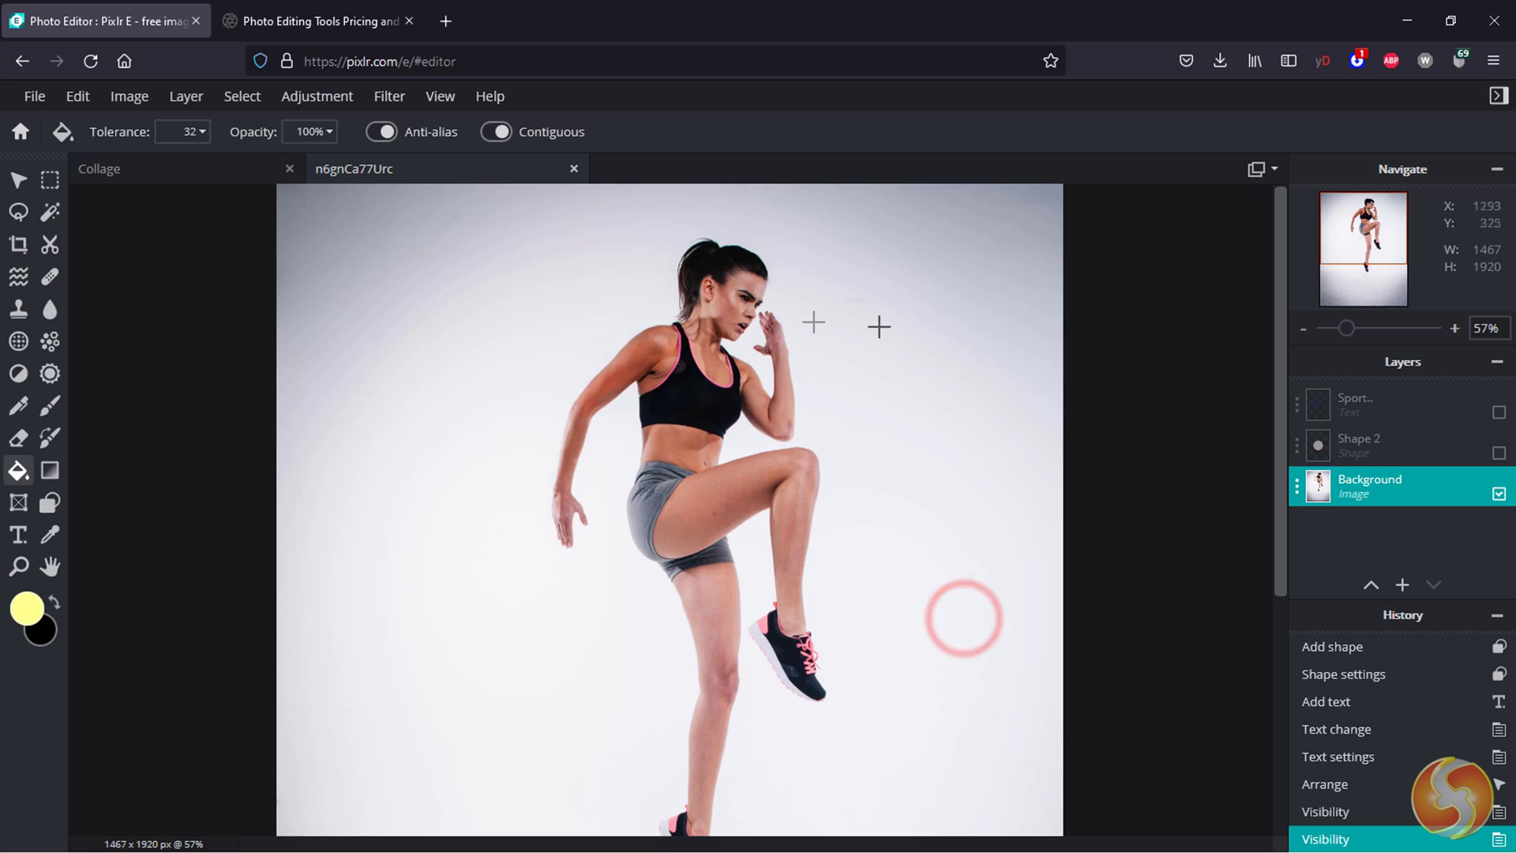
click(477, 426)
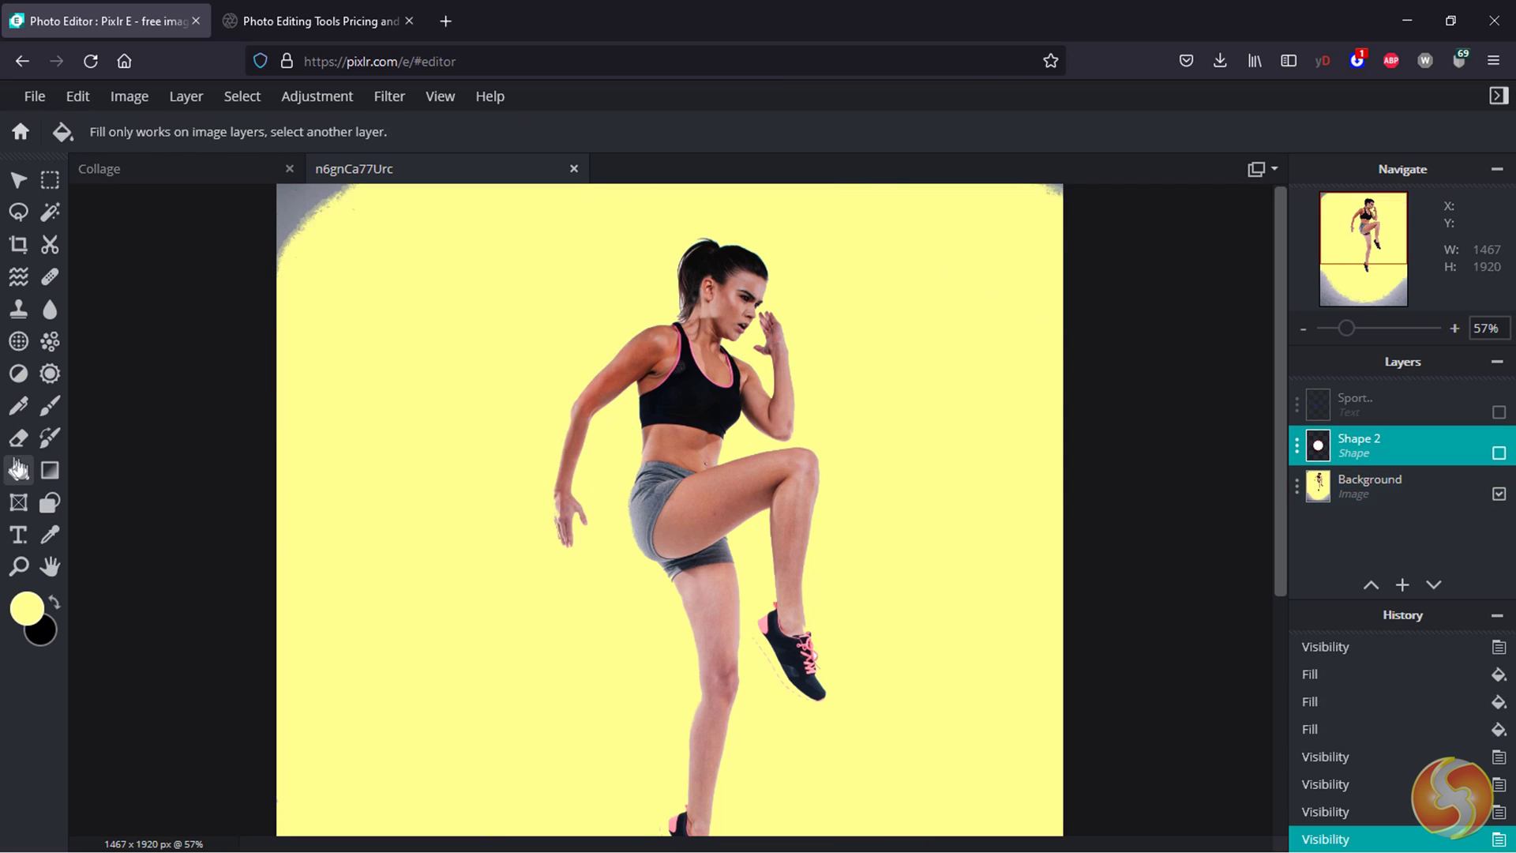
Step: Cover the canvas with a diagonal yellow-to-black gradient, then bring up the Pixlr web-apps list
click(51, 473)
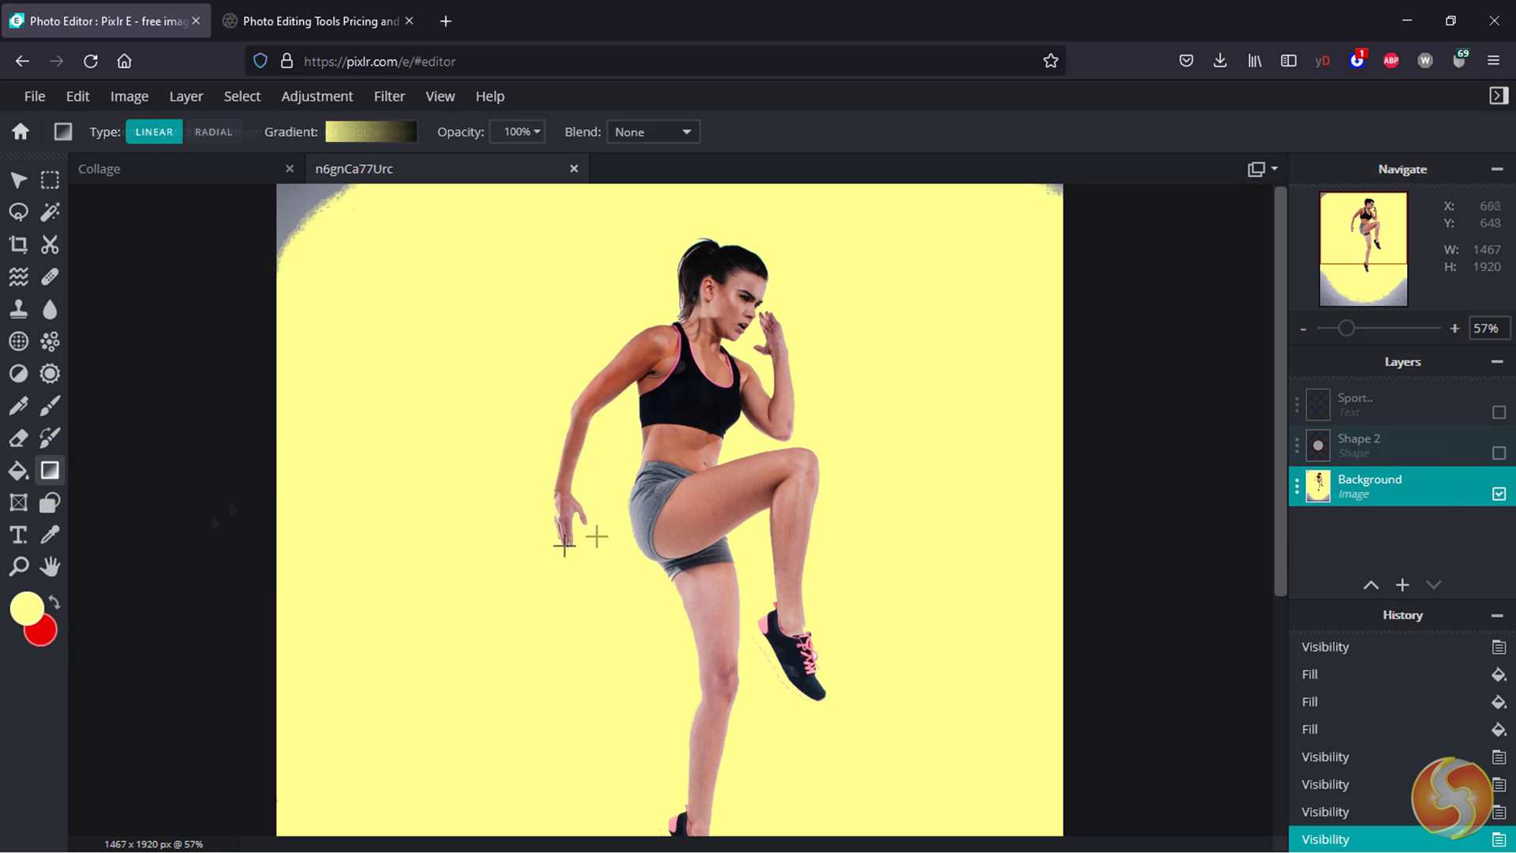
drag(649, 565, 944, 260)
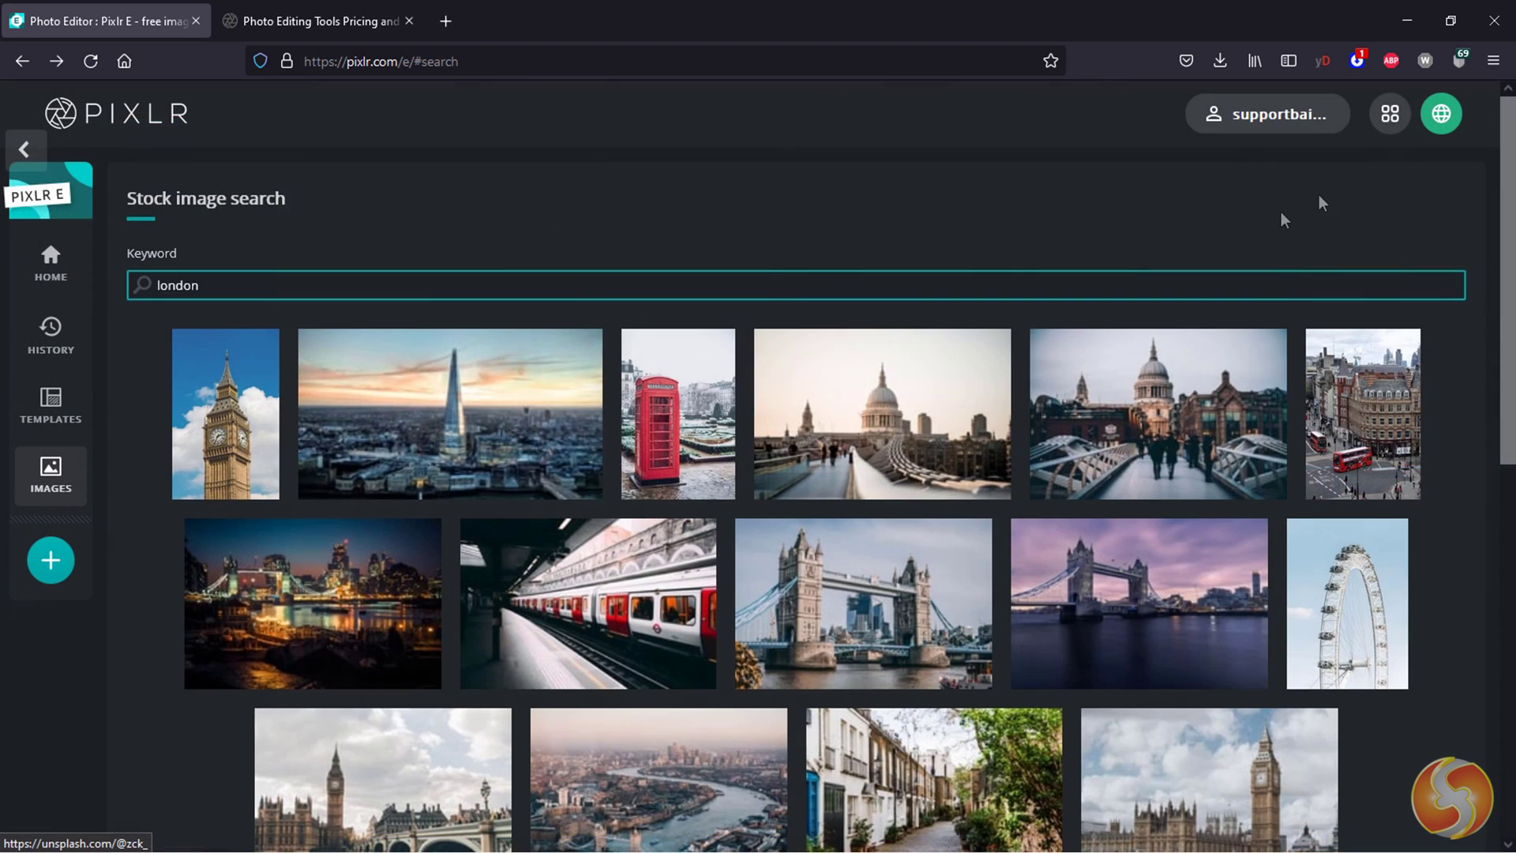
click(1389, 116)
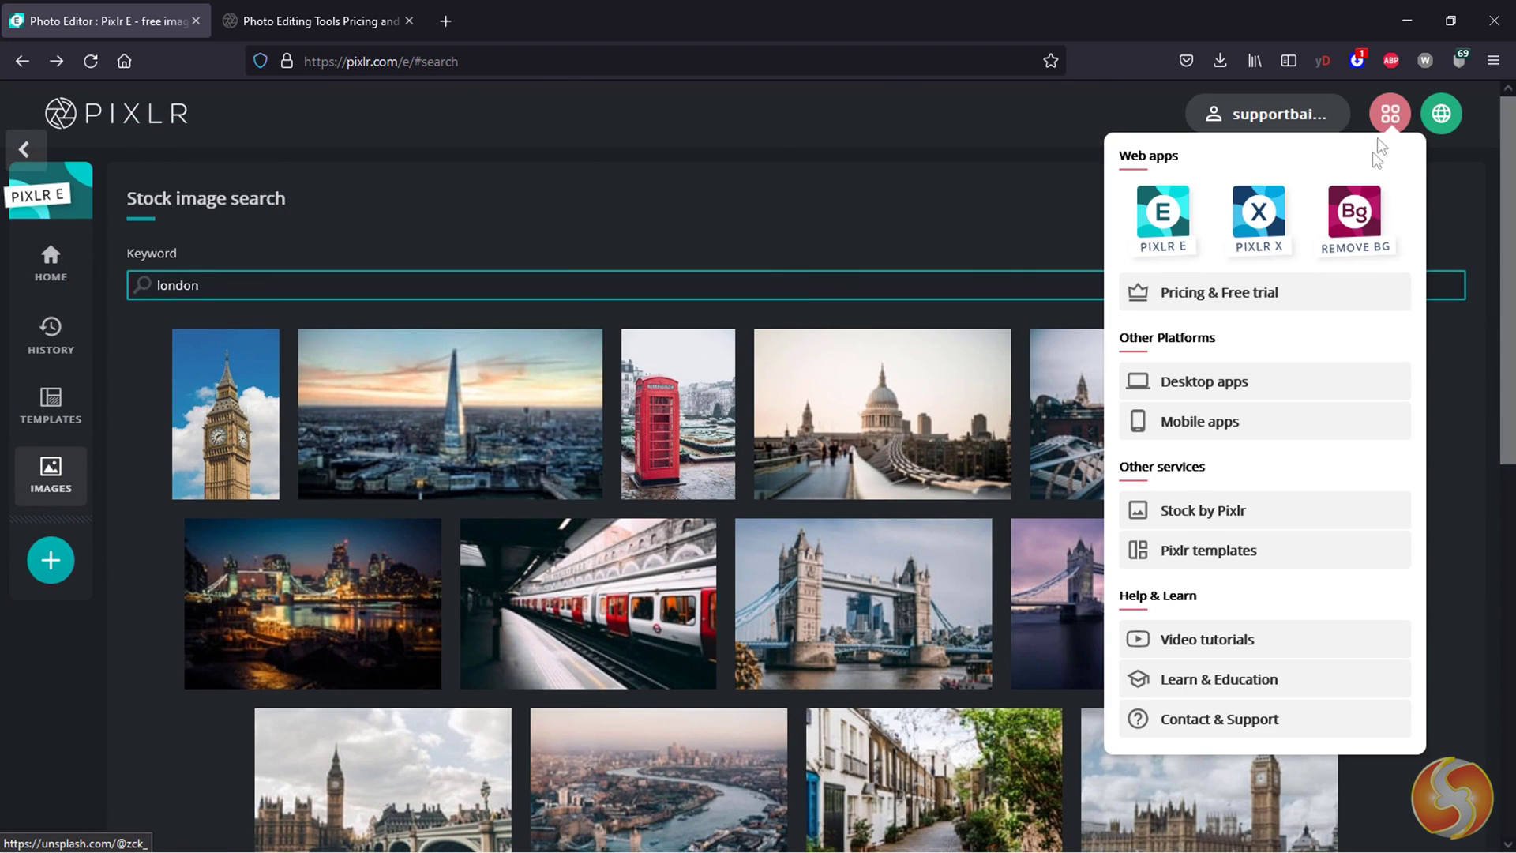
Step: Open the athlete project in Pixlr X and test a Glitch colour split, resetting it to 0
click(1262, 222)
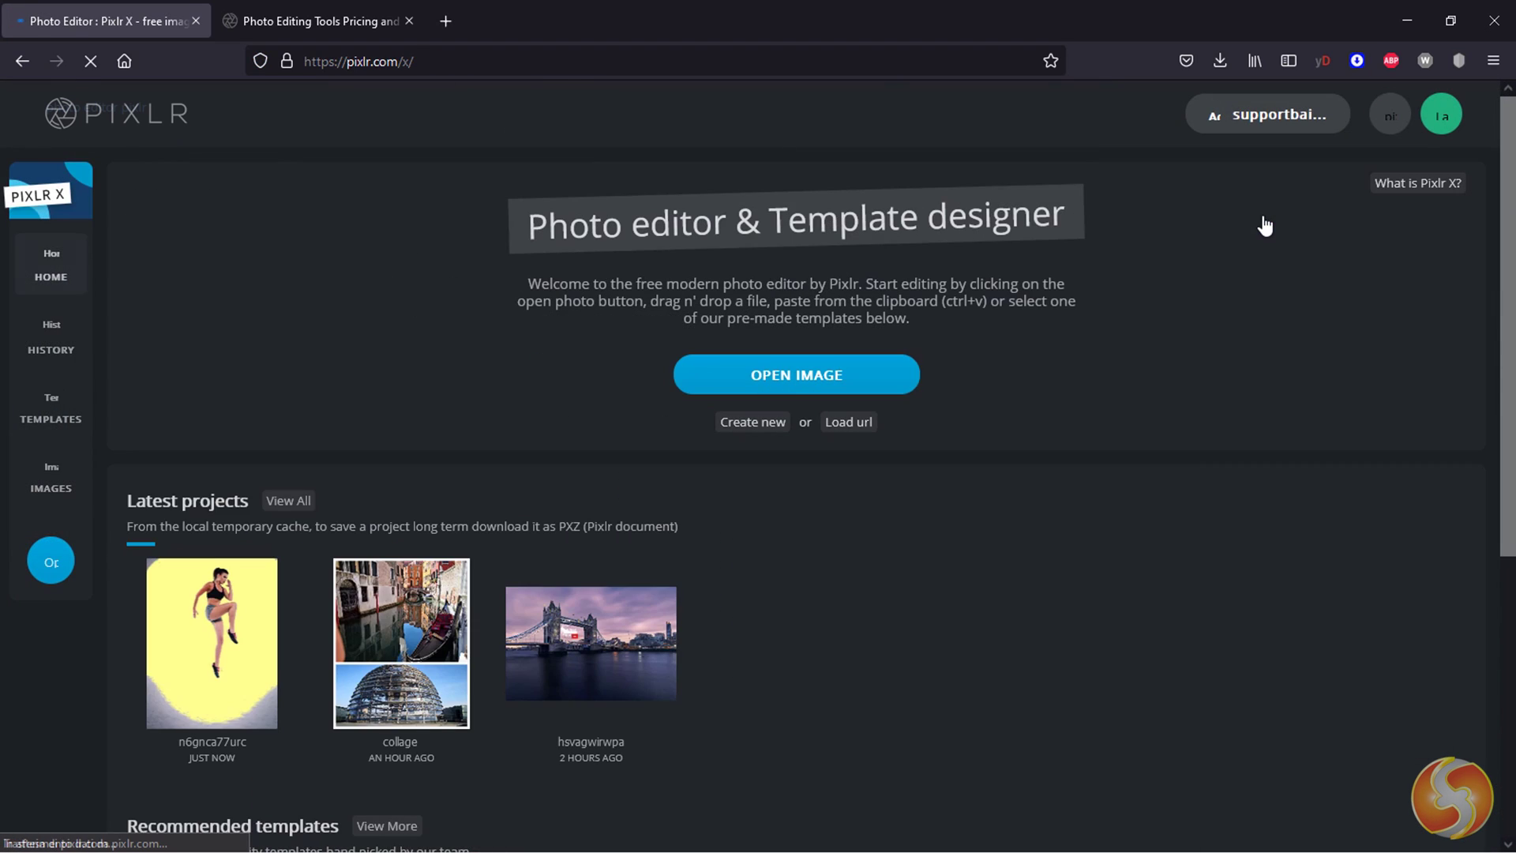
click(244, 641)
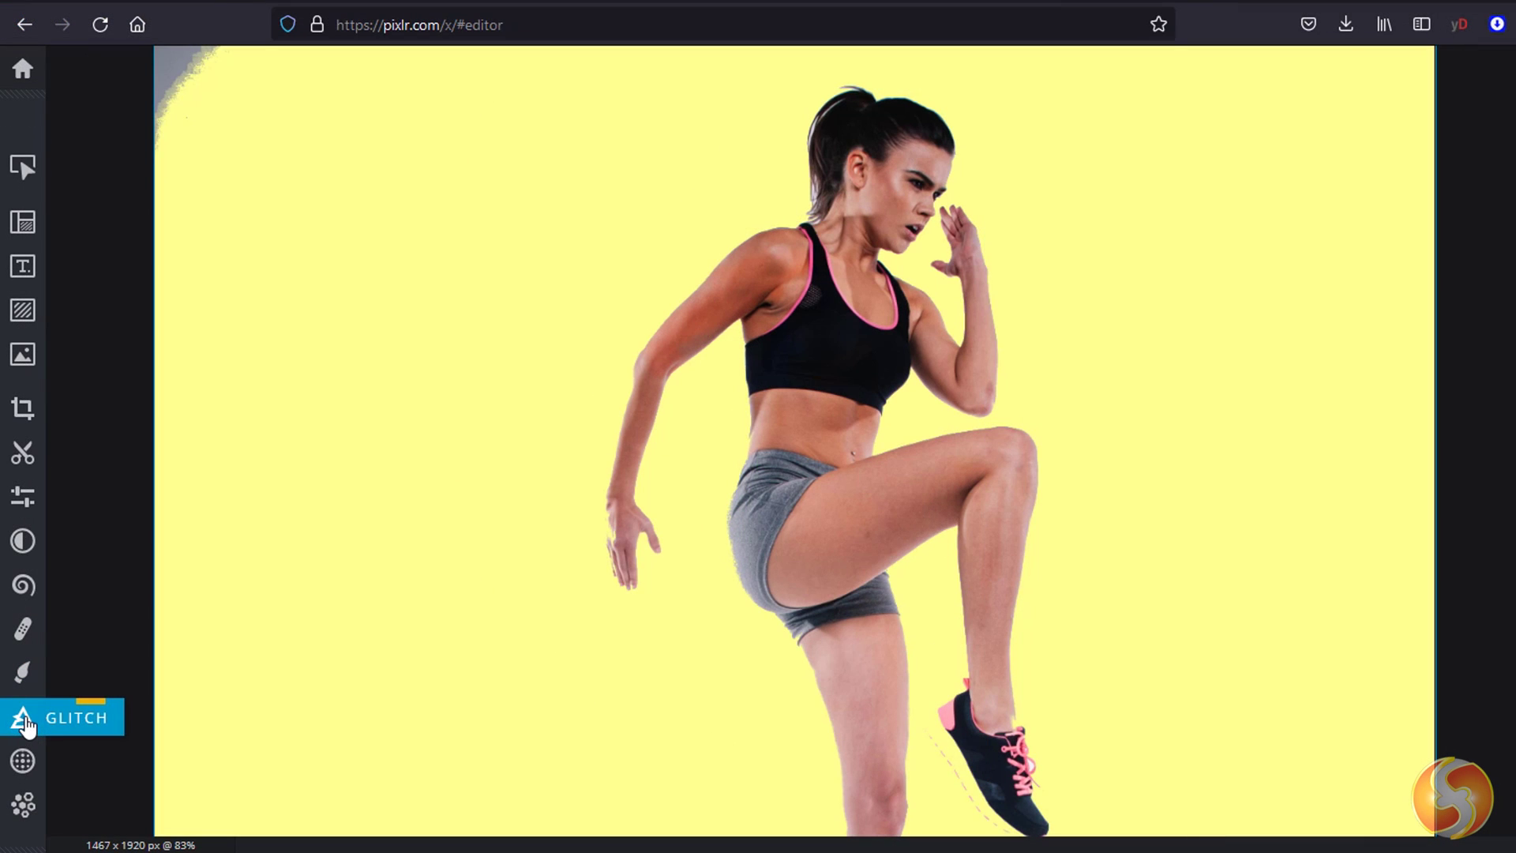
click(23, 718)
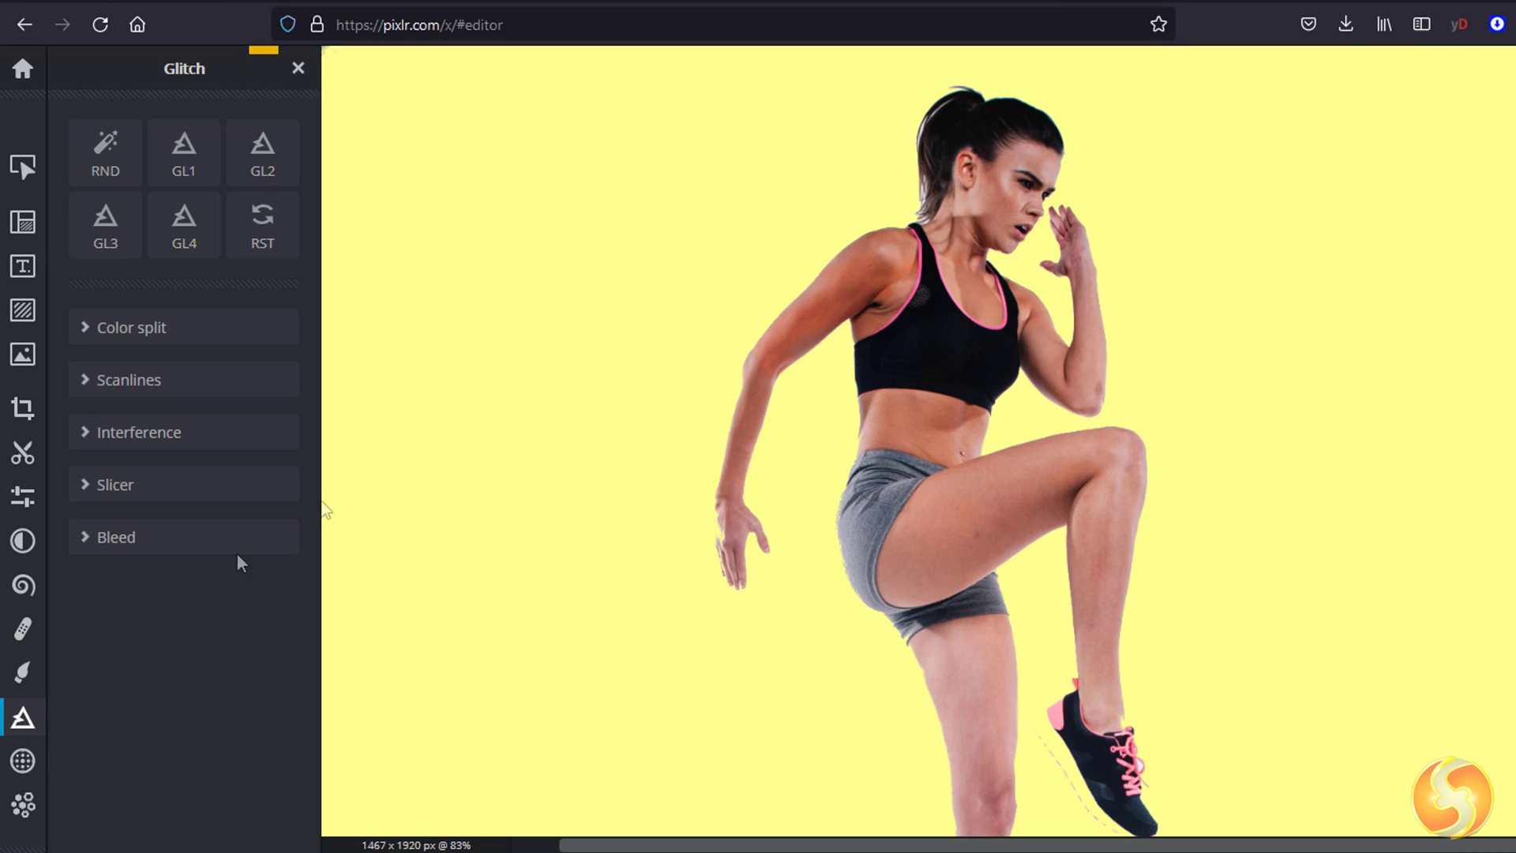
click(146, 327)
mouse_move(79, 407)
mouse_down()
mouse_move(128, 410)
mouse_move(77, 409)
mouse_move(97, 419)
mouse_up()
drag(186, 479, 90, 472)
click(78, 406)
click(187, 325)
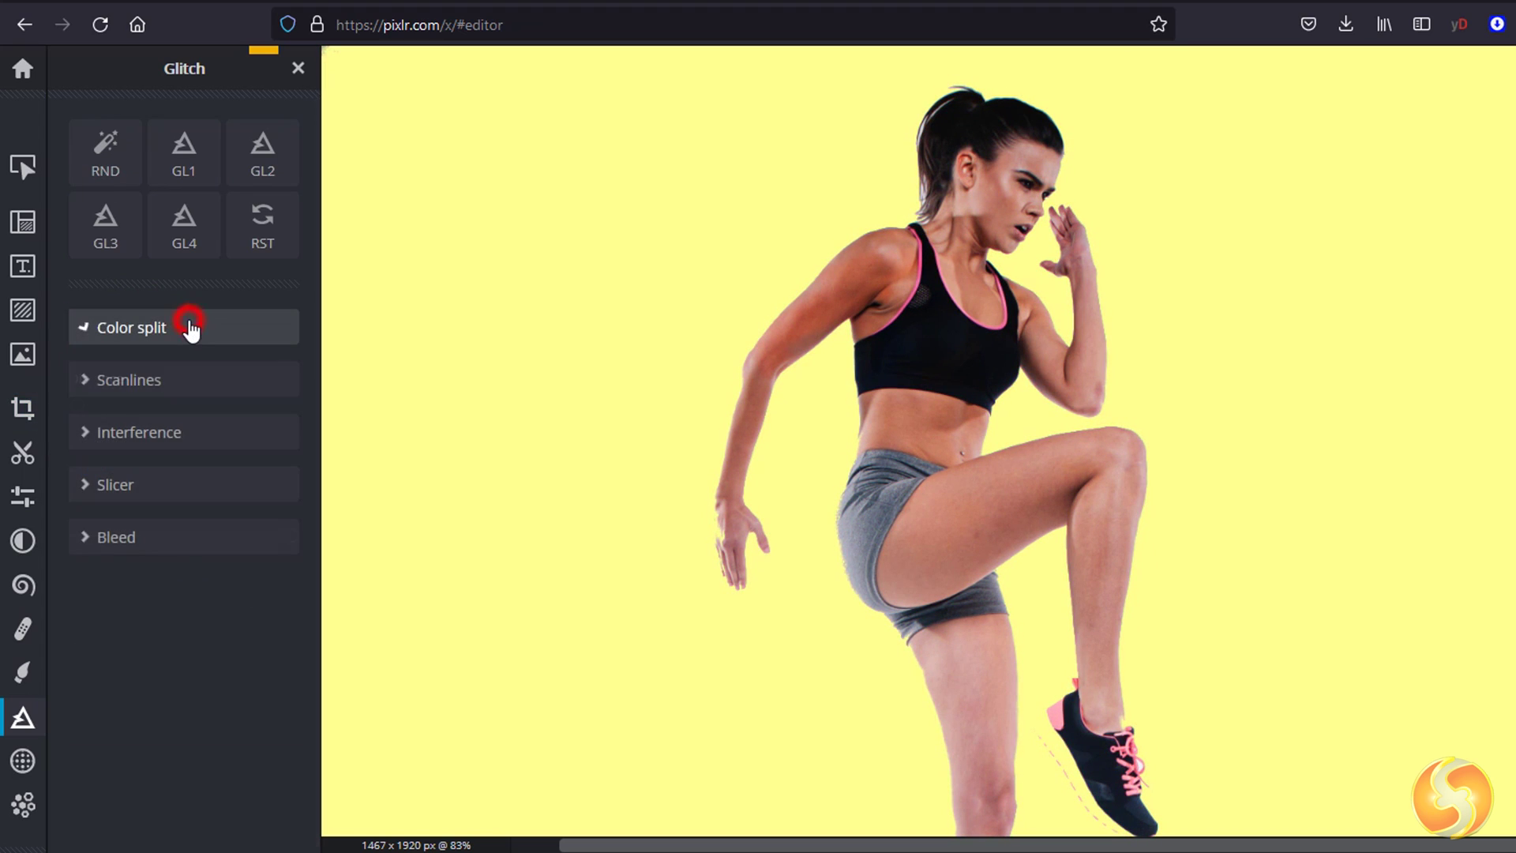
Step: Add Glitch scanlines with Size 1 and Amount 71
click(162, 380)
drag(98, 472, 111, 470)
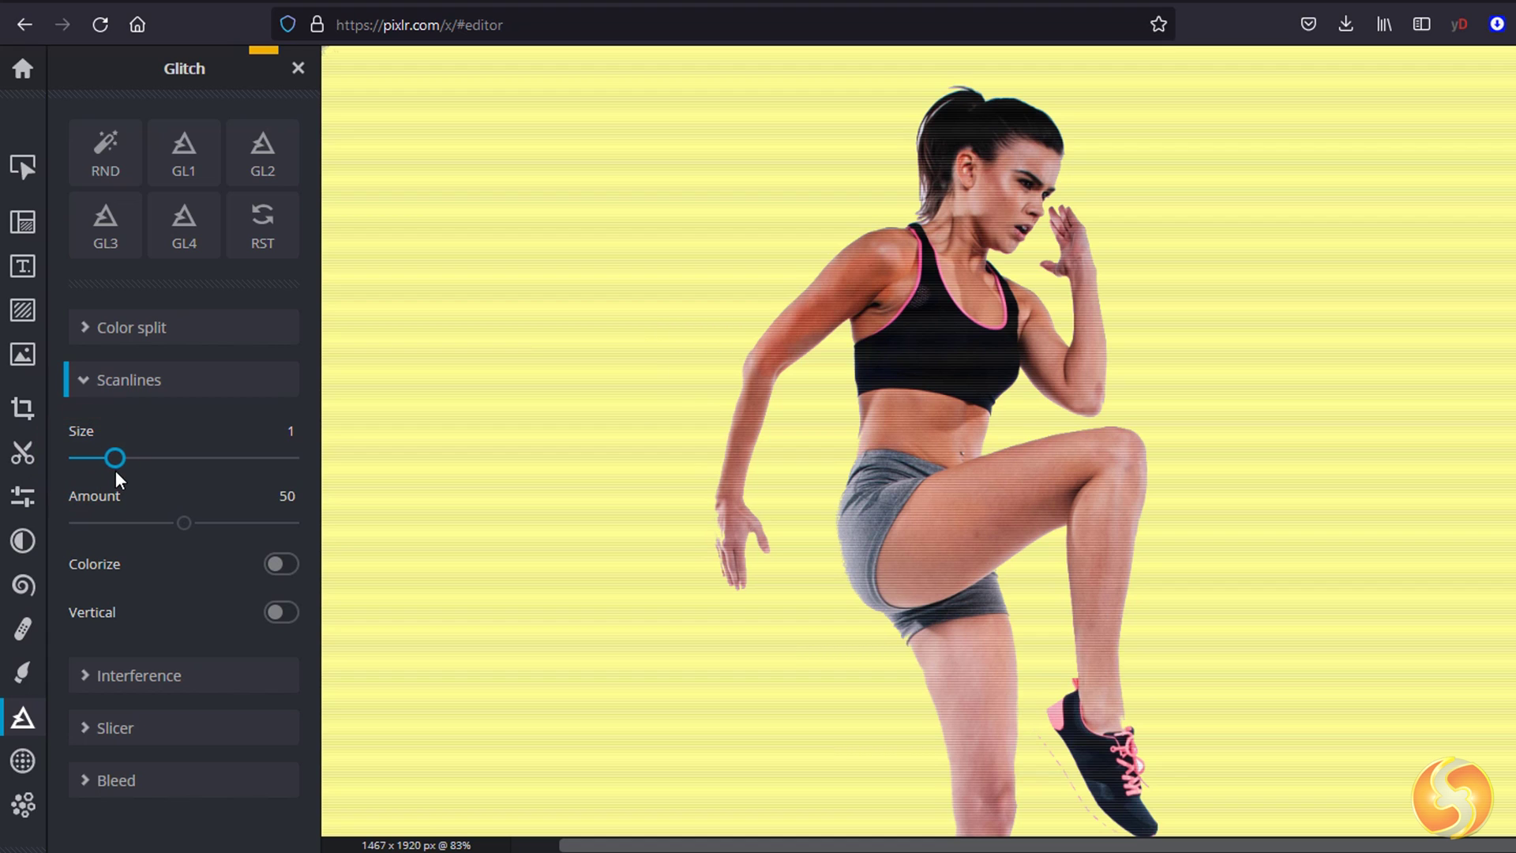
drag(185, 522, 230, 524)
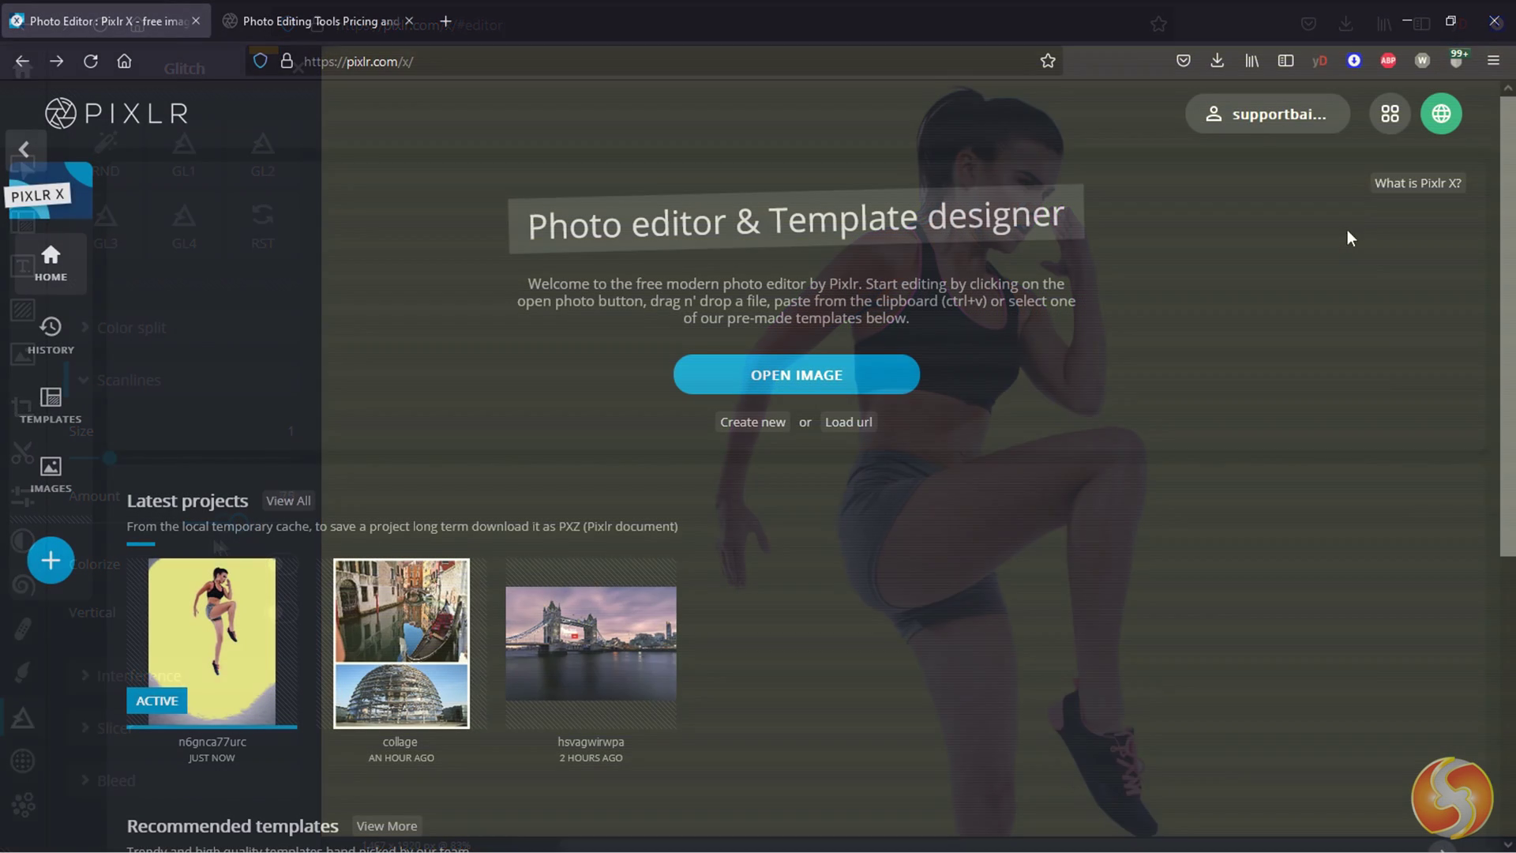
Step: Load the Potsdamer Platz night photo from the Berlin folder into Pixlr Remove BG
click(1380, 119)
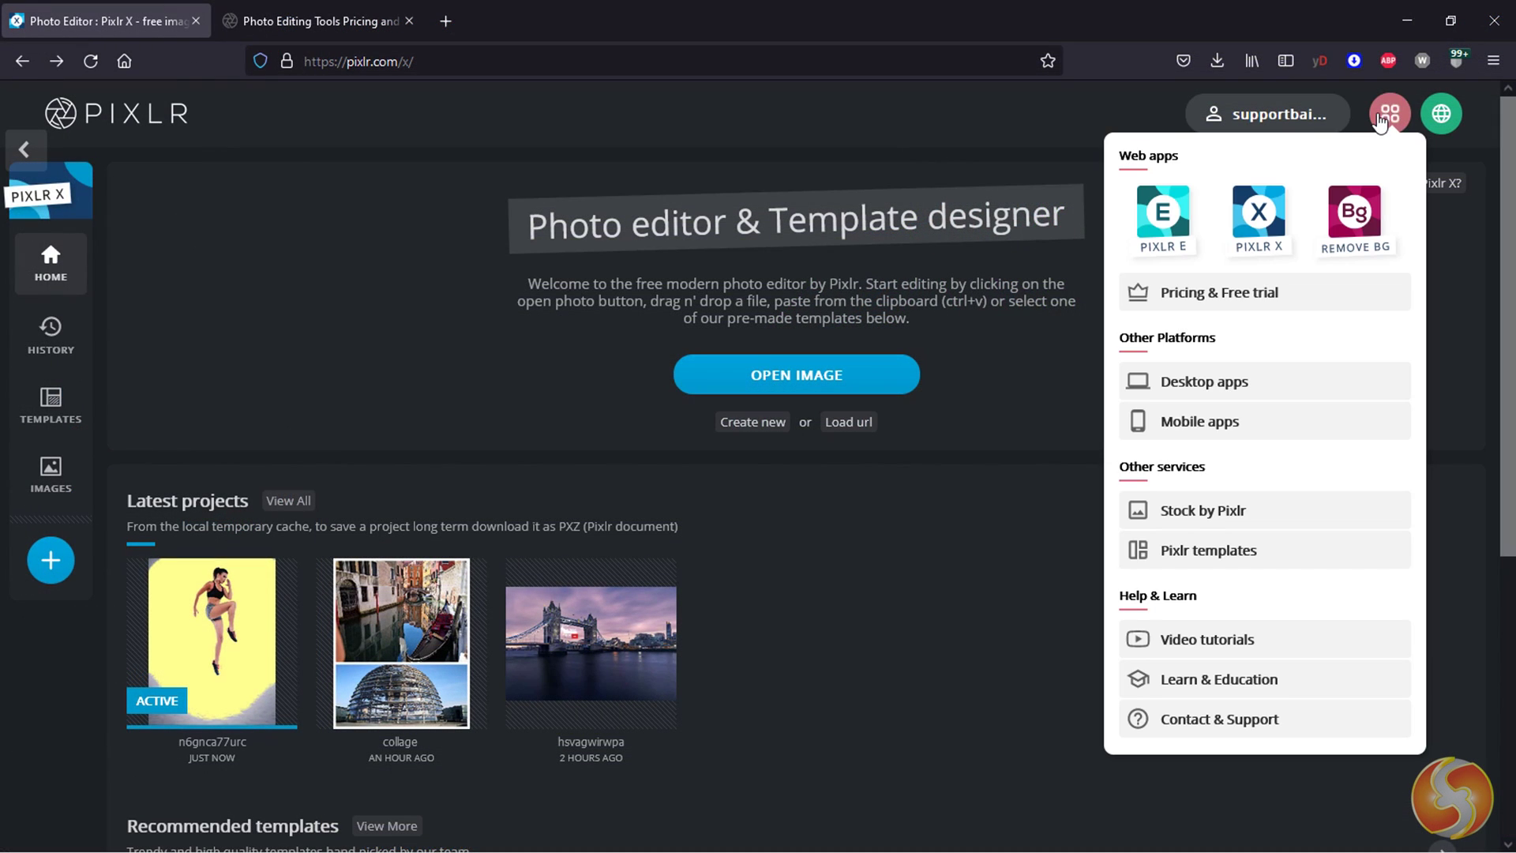
click(1366, 226)
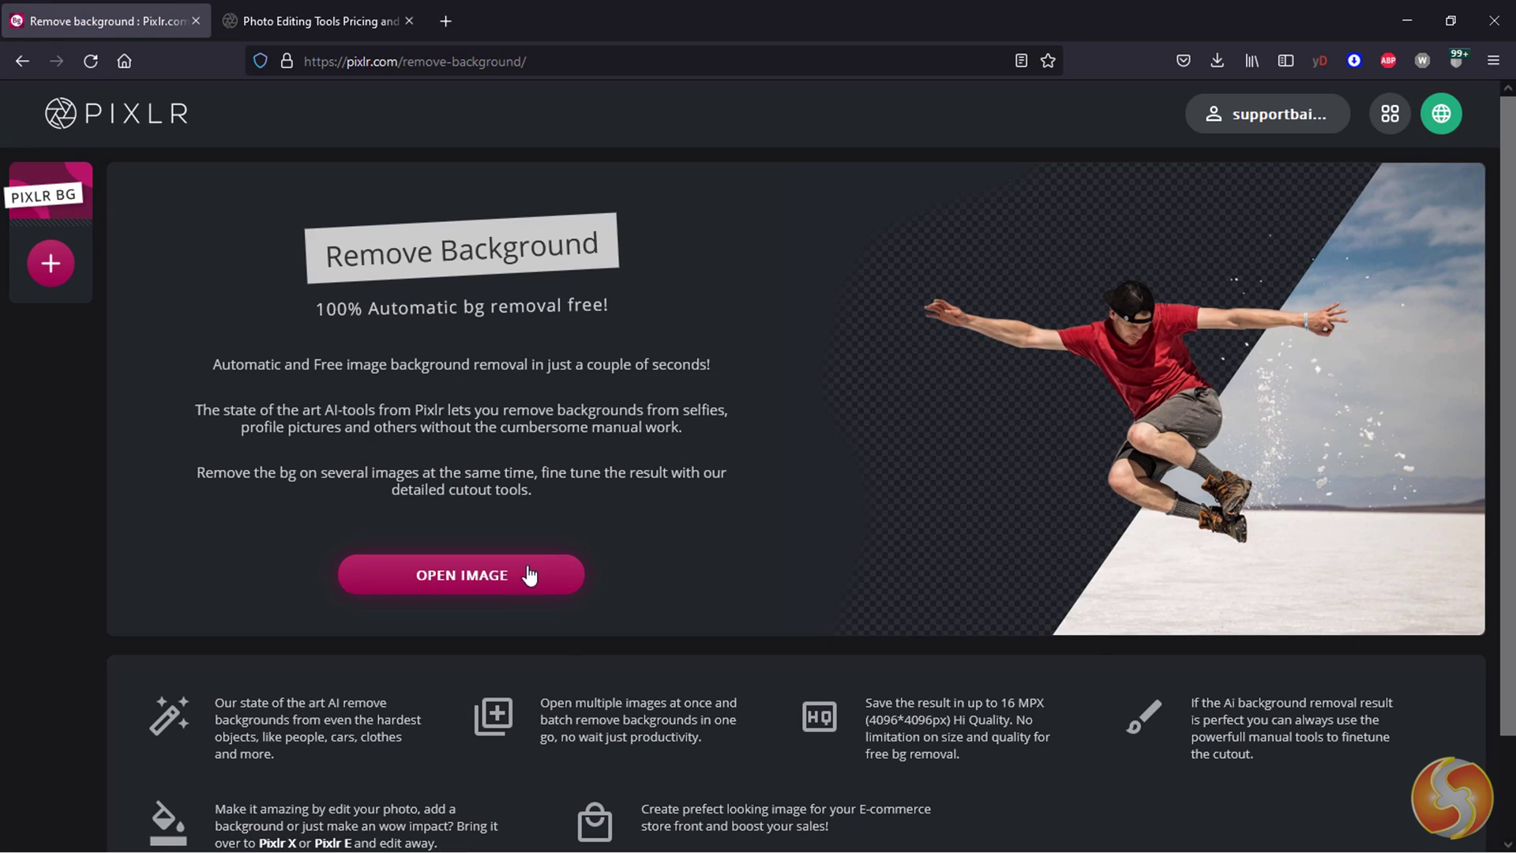
click(494, 581)
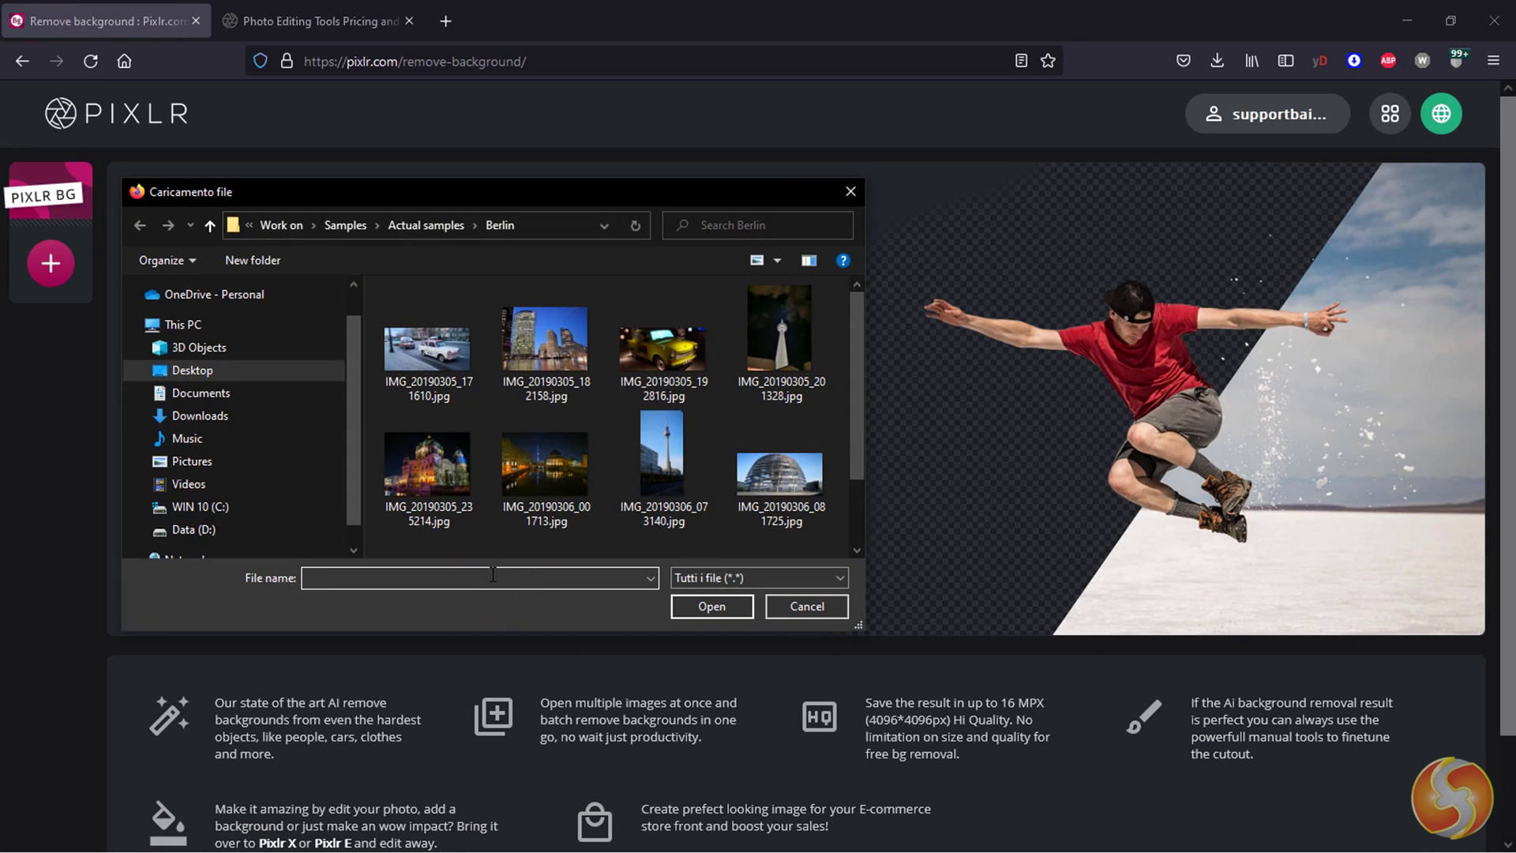
double_click(545, 339)
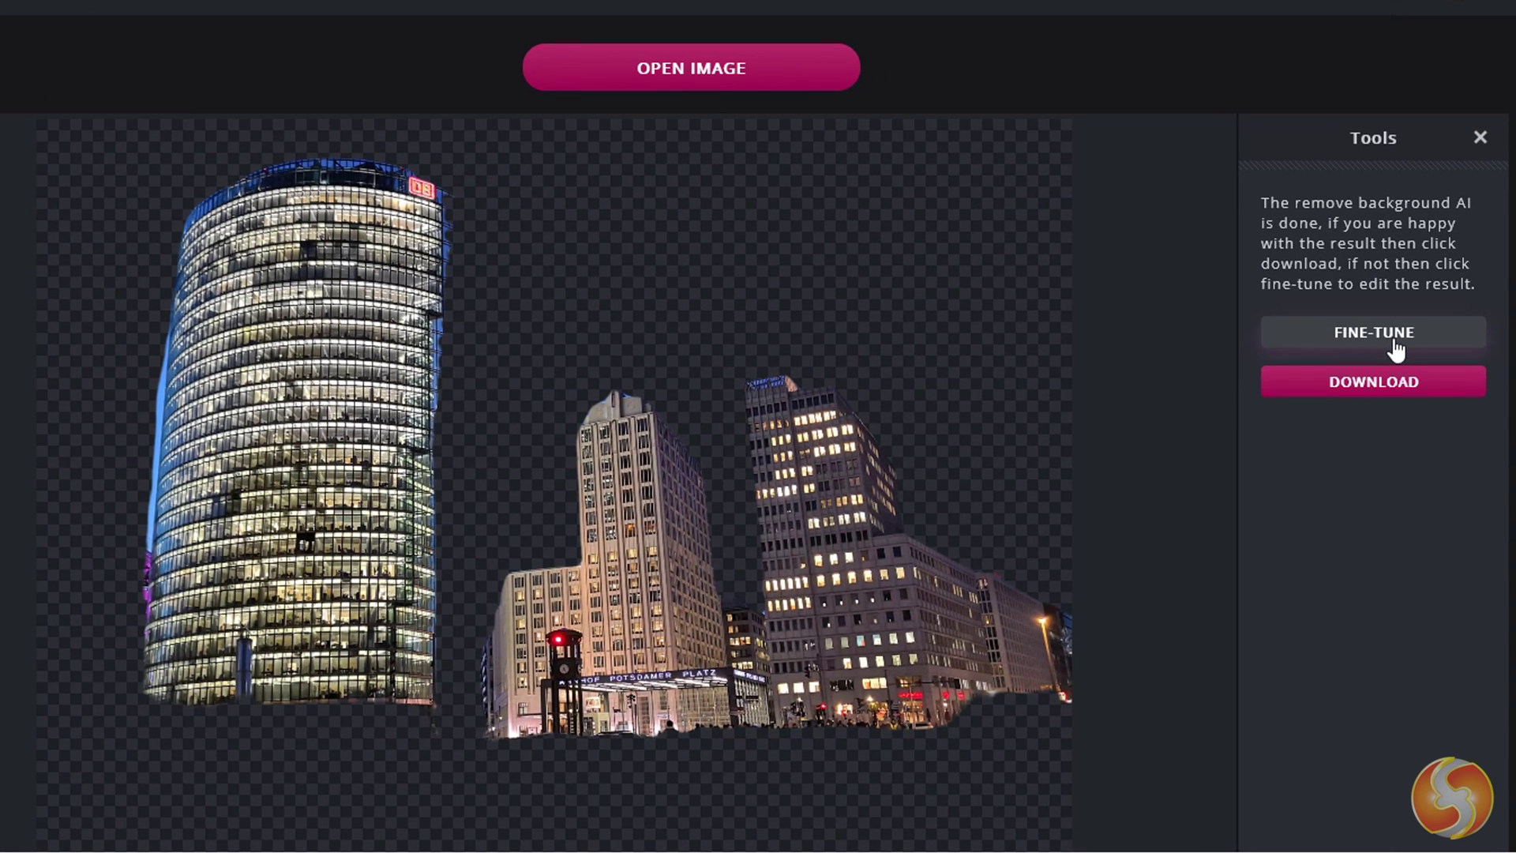
Step: In Fine-tune KEEP mode, restore the tower base, plaza, crowd and cars along the bottom
click(1396, 347)
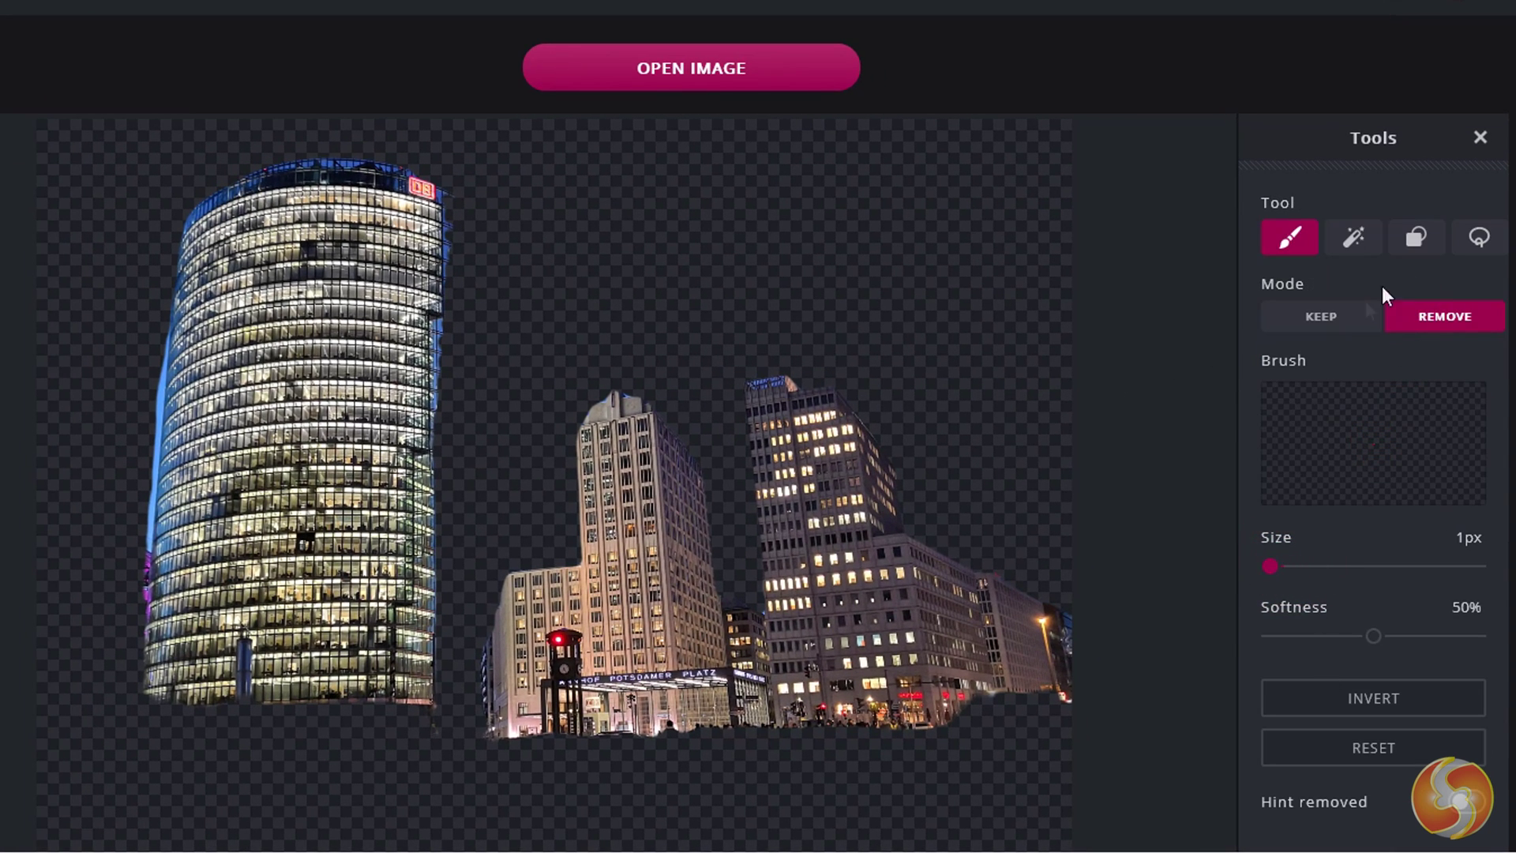
click(1320, 315)
drag(162, 713, 394, 720)
mouse_move(175, 768)
mouse_down()
mouse_move(600, 792)
mouse_move(975, 737)
mouse_move(1040, 763)
mouse_move(997, 814)
mouse_move(91, 822)
mouse_move(186, 805)
mouse_up()
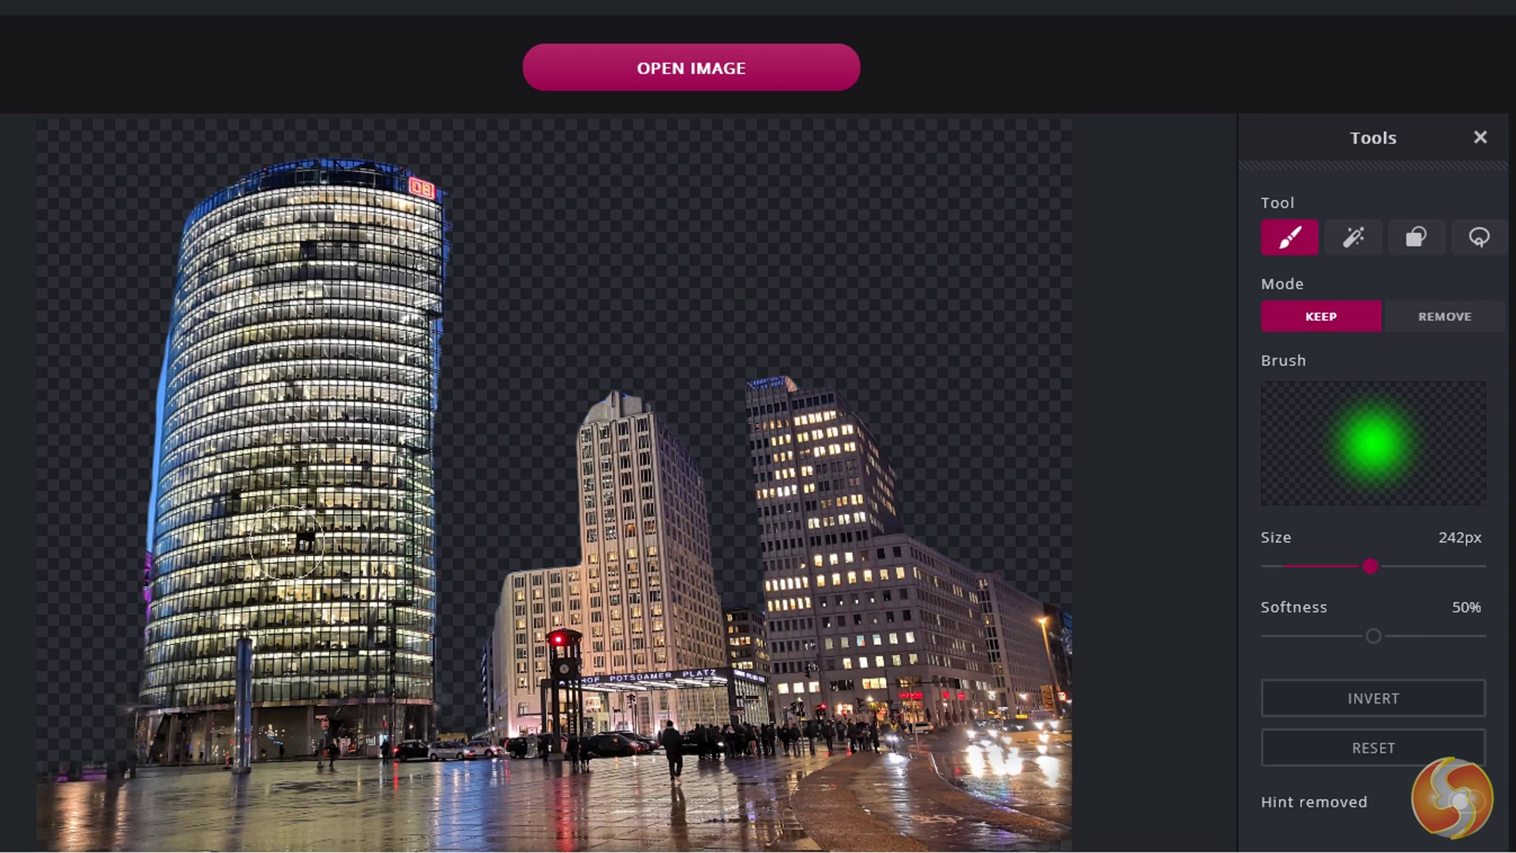
Step: In REMOVE mode, paint out the background strip beside the tower's left edge
click(1450, 325)
mouse_move(51, 254)
mouse_down()
mouse_move(108, 389)
mouse_move(150, 442)
mouse_up()
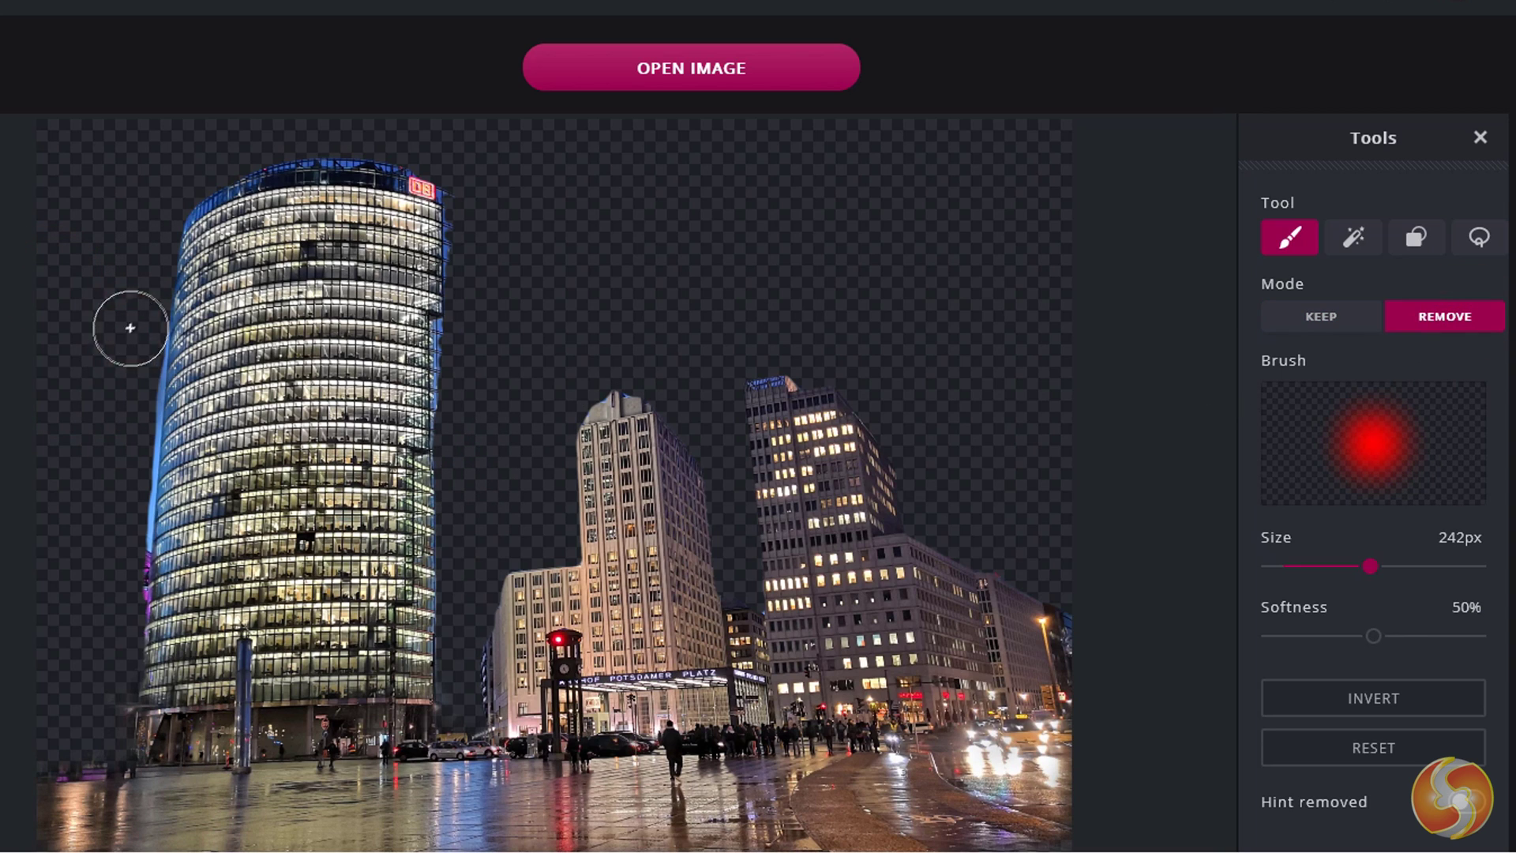
drag(127, 308, 121, 408)
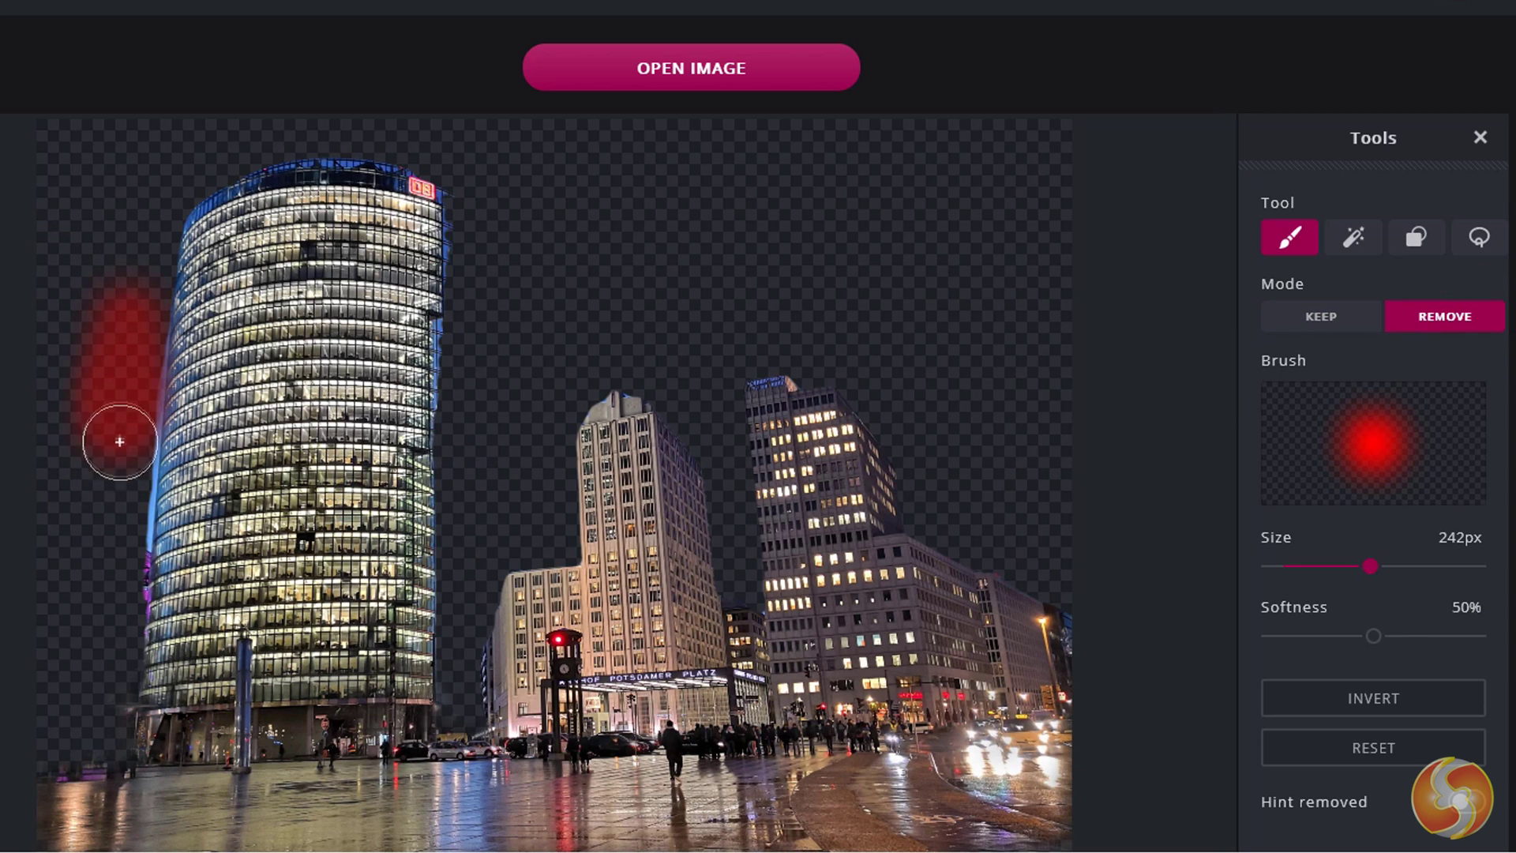
mouse_move(116, 489)
mouse_down()
mouse_move(111, 518)
mouse_move(115, 456)
mouse_up()
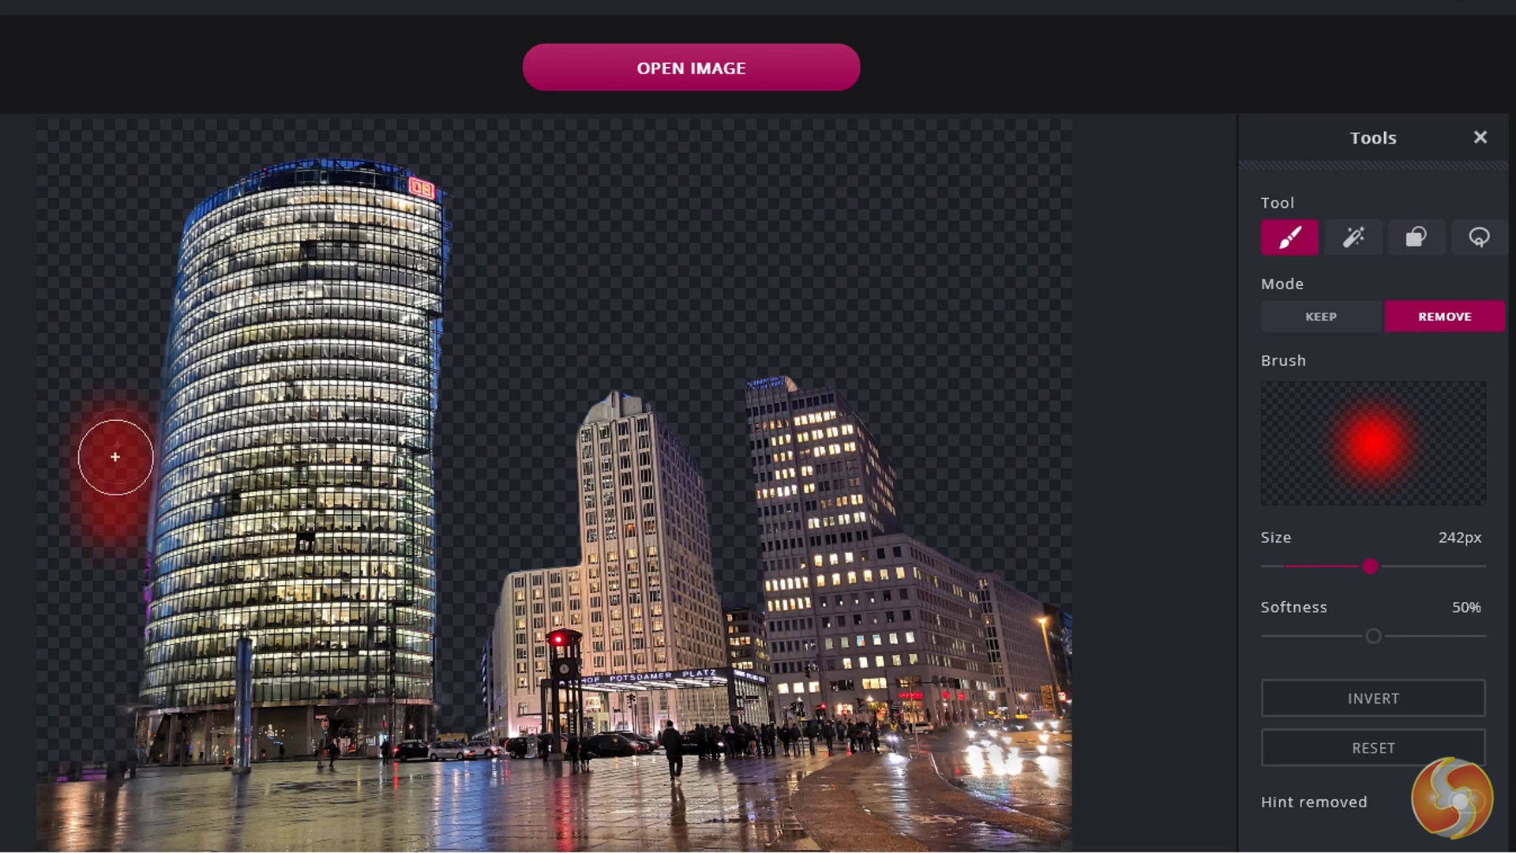